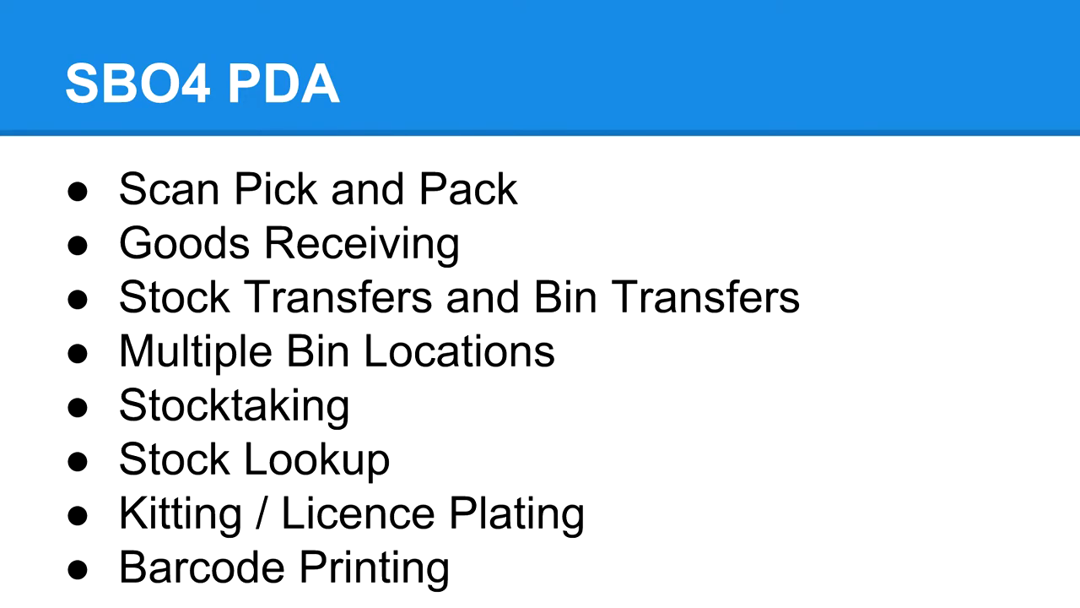
# End the slide presentation and switch to the Sales Orders page in MYOB Advanced.
pyautogui.press('Escape')
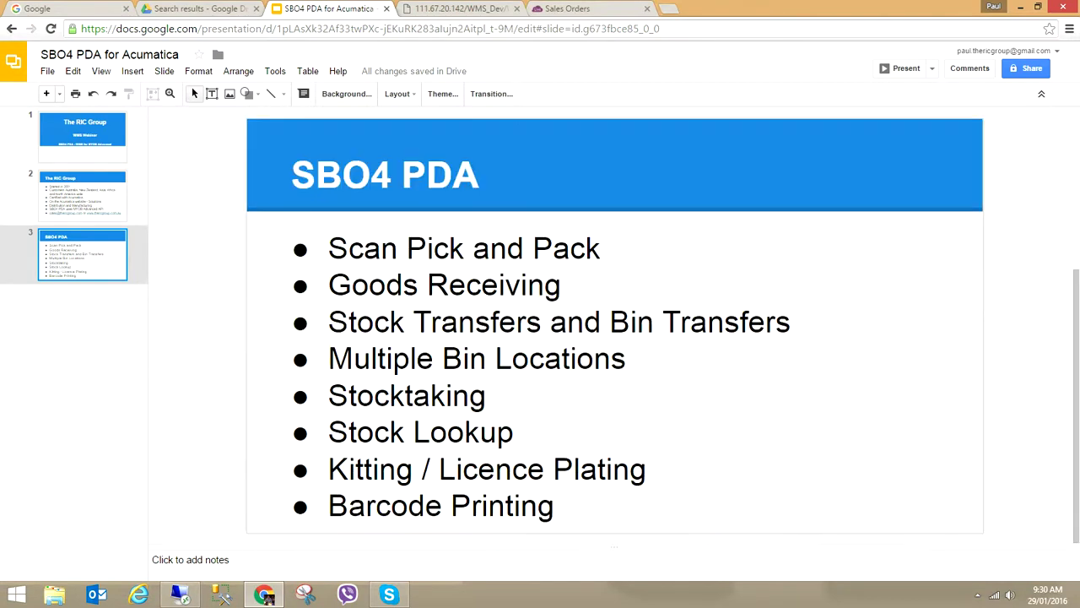
pyautogui.hotkey('ctrl', 'Tab')
pyautogui.hotkey('ctrl', 'Tab')
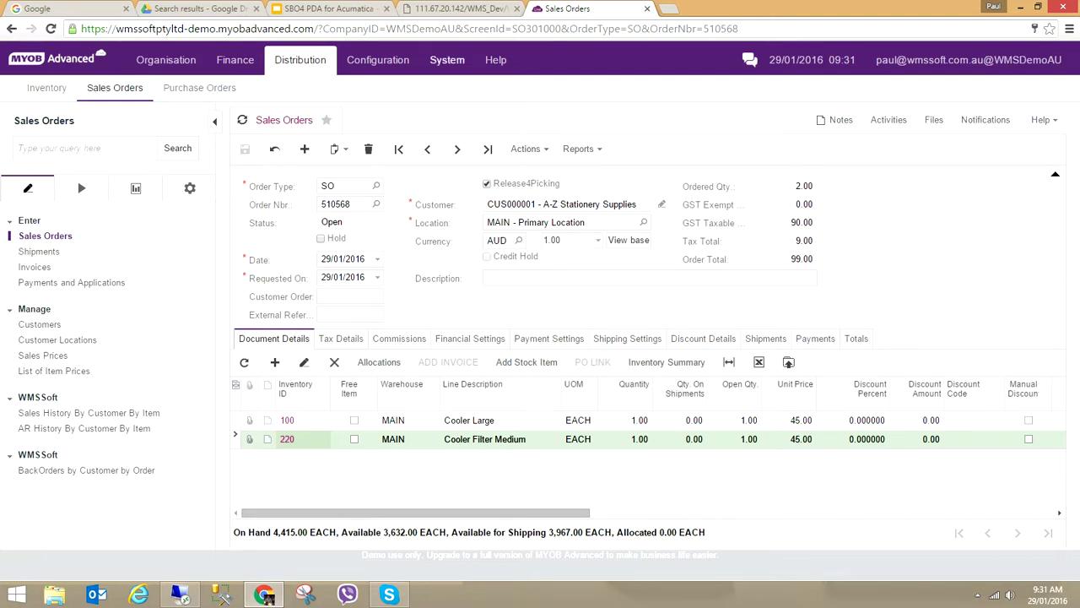
# Switch to the Pick Pack Manager and view the lines of the open A-Z Stationery Supplies sales order.
pyautogui.click(460, 9)
pyautogui.hotkey('ctrl', 'shift', 'Tab')
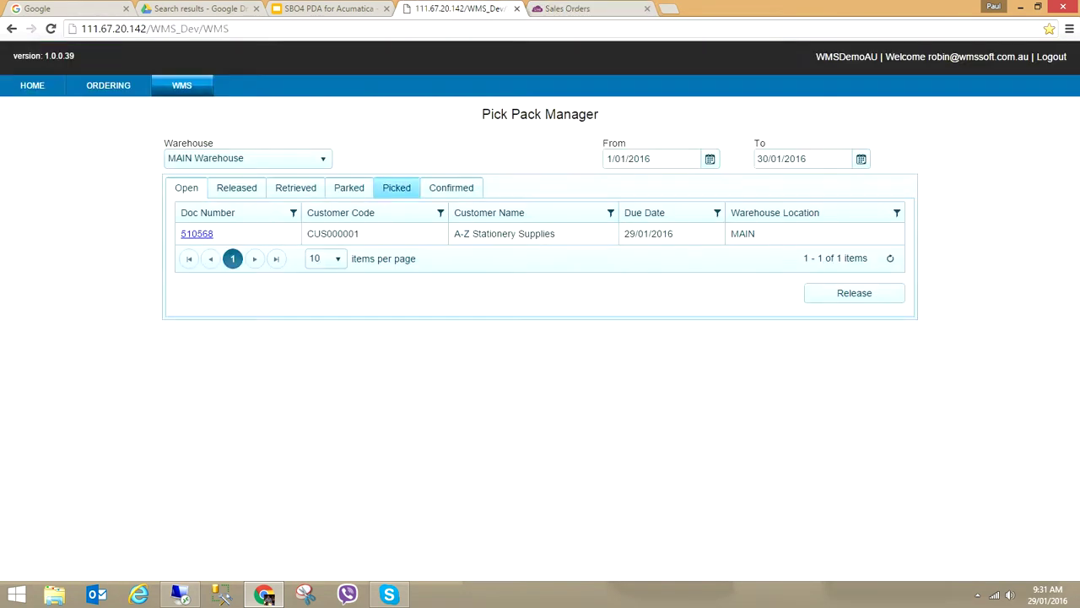
pyautogui.click(196, 234)
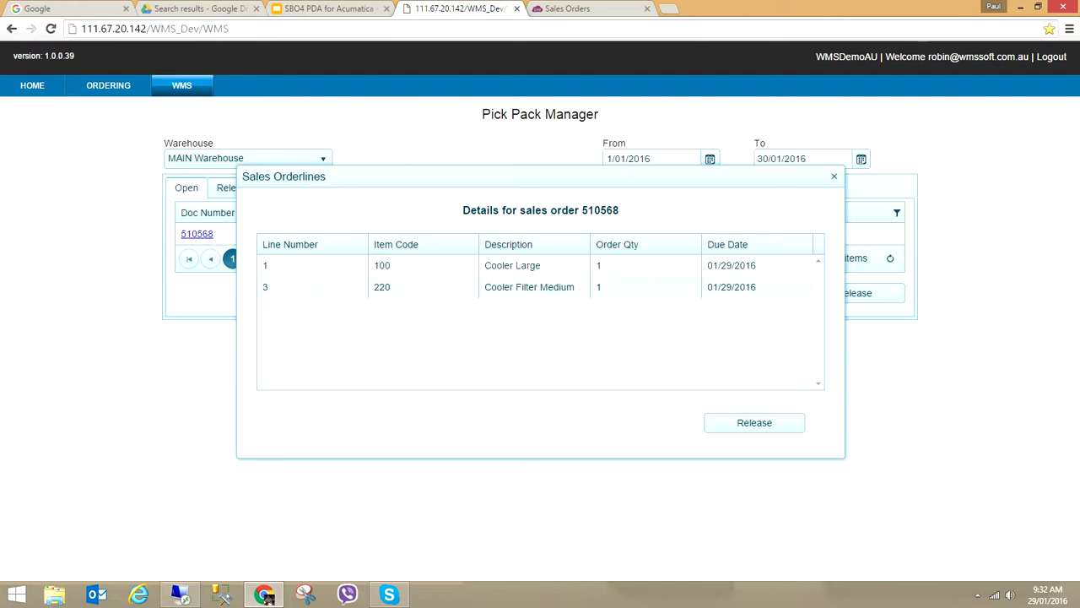
pyautogui.click(834, 177)
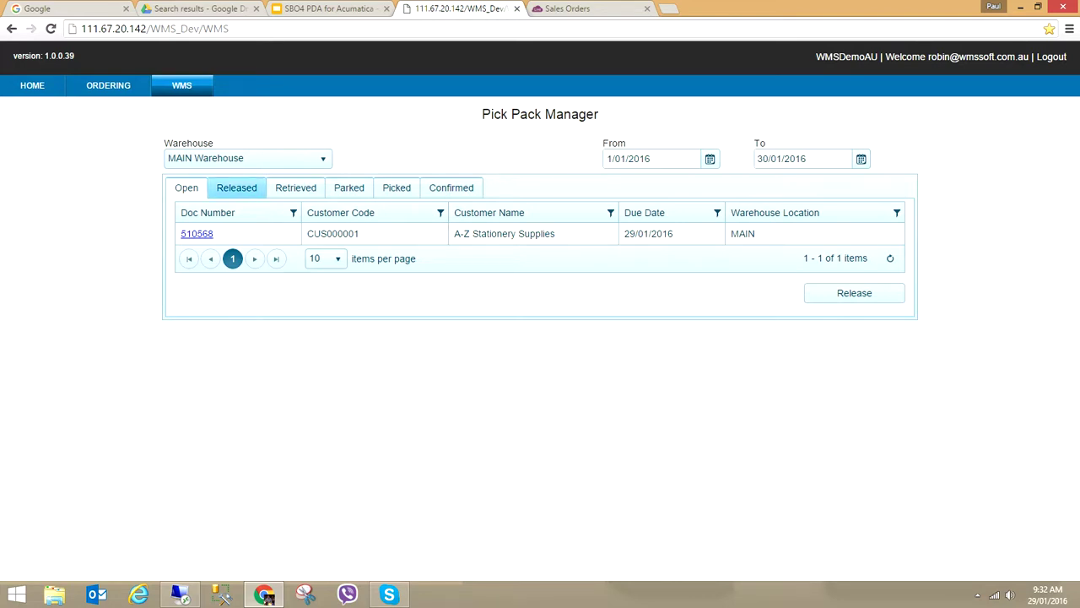
# Review the released, retrieved, parked, picked and confirmed lists of the MAIN Warehouse.
pyautogui.click(236, 187)
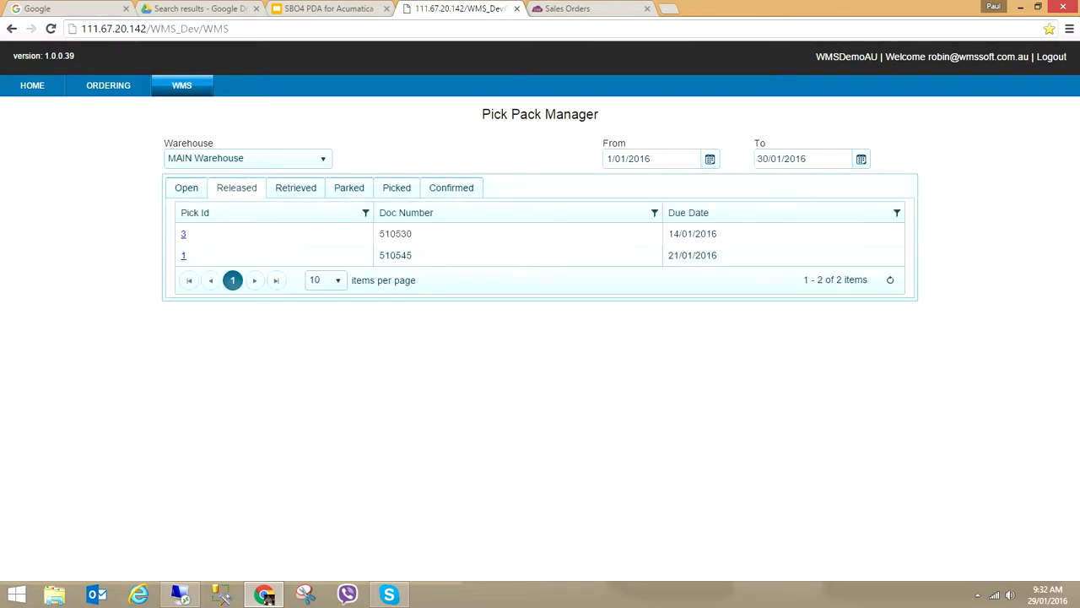
pyautogui.click(295, 188)
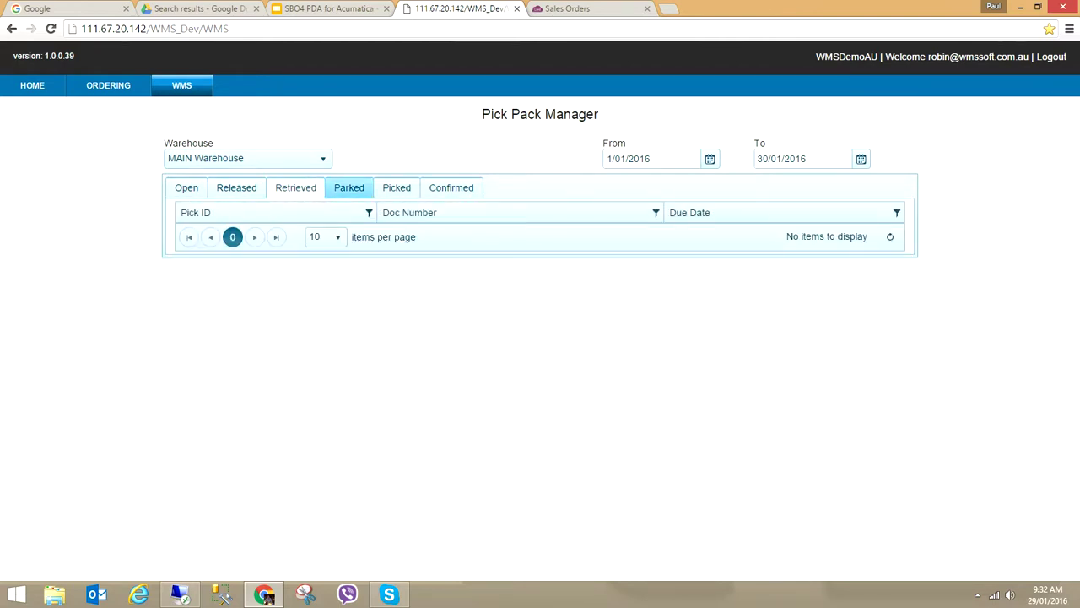
pyautogui.click(348, 187)
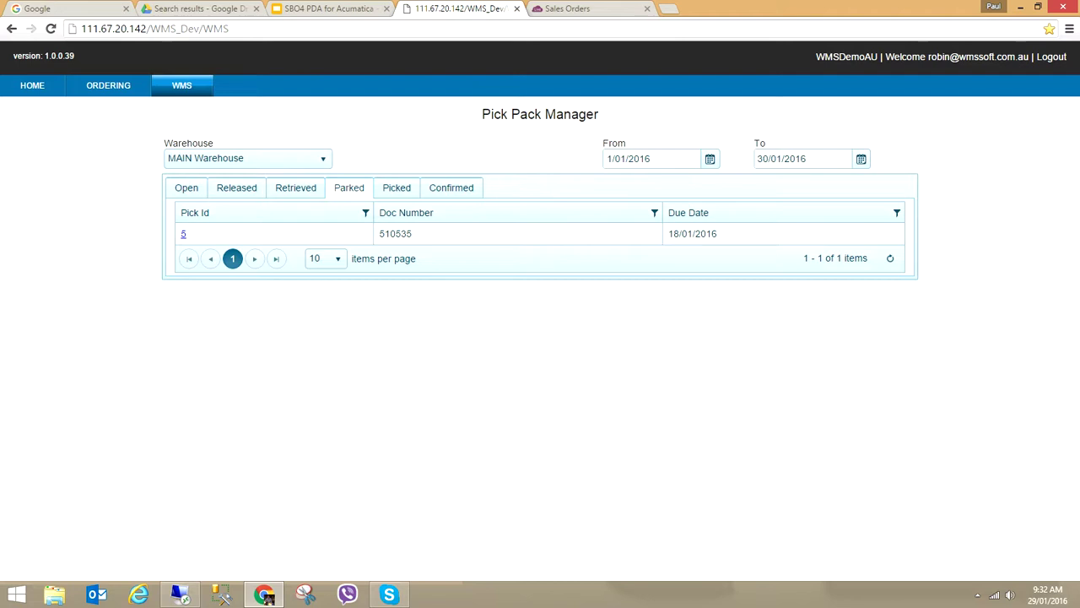
pyautogui.click(396, 187)
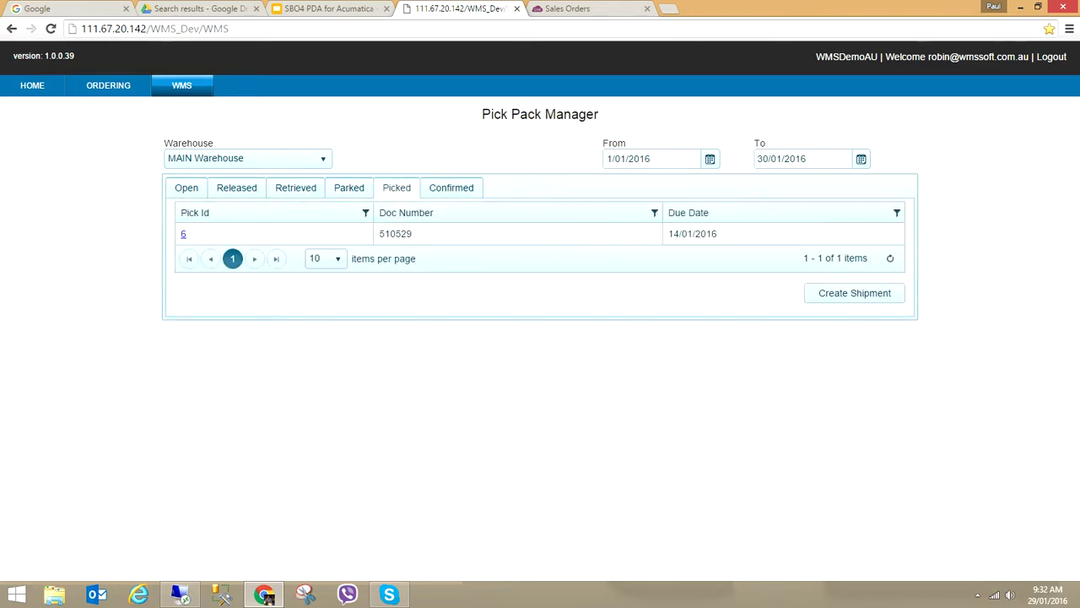
pyautogui.click(451, 188)
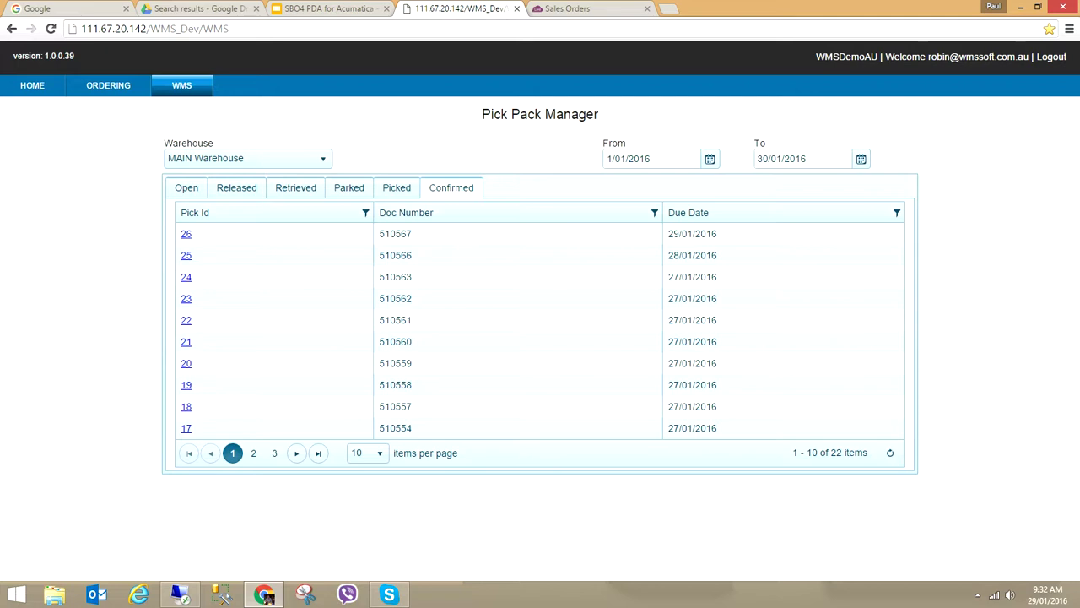
# Release the open A-Z Stationery Supplies order for picking and check it in the released list.
pyautogui.click(187, 188)
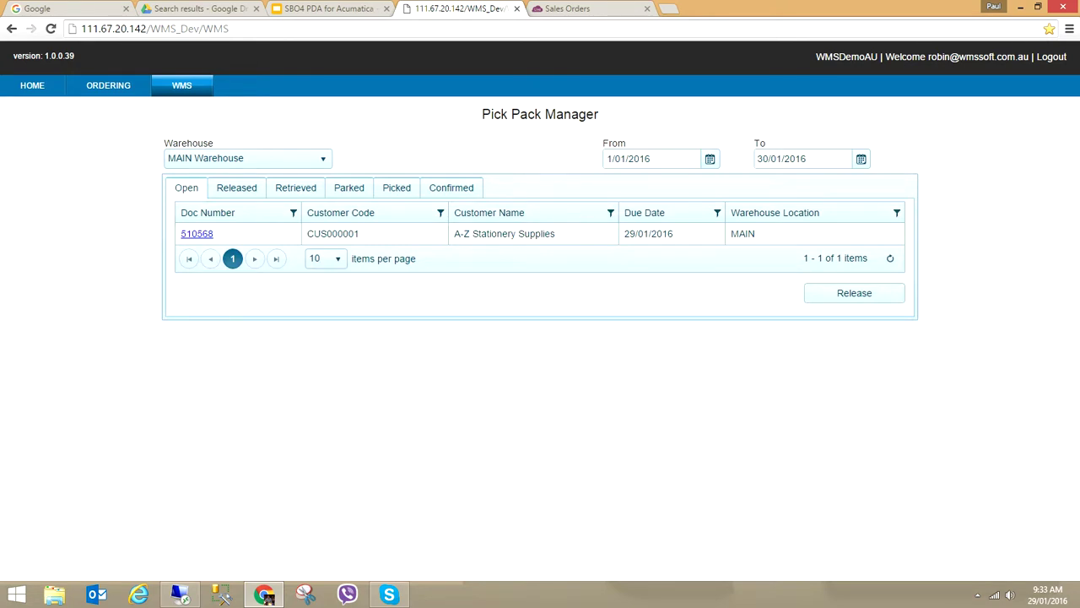
pyautogui.click(504, 234)
pyautogui.click(854, 293)
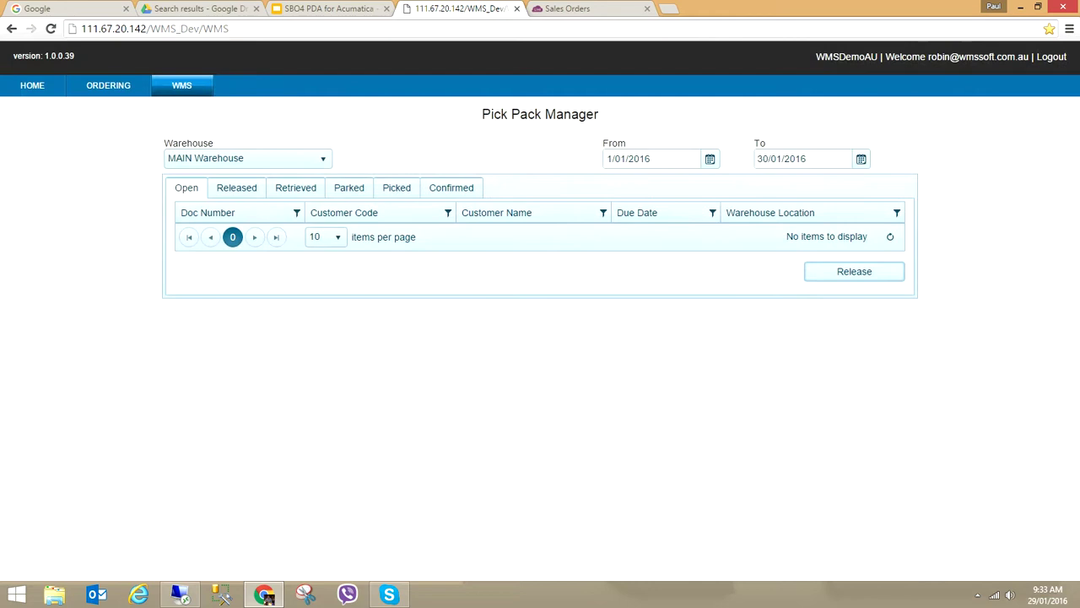
pyautogui.click(236, 187)
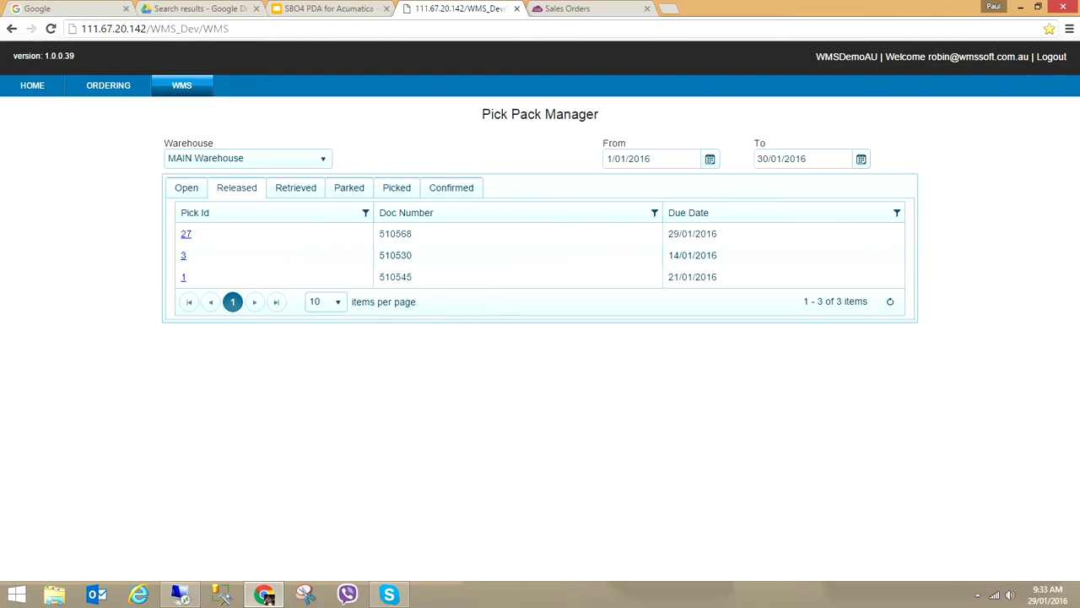
# Switch to the SBO4PDA handheld in Remote Desktop and start pick 27 from the sales Pick/Pack list.
pyautogui.click(180, 595)
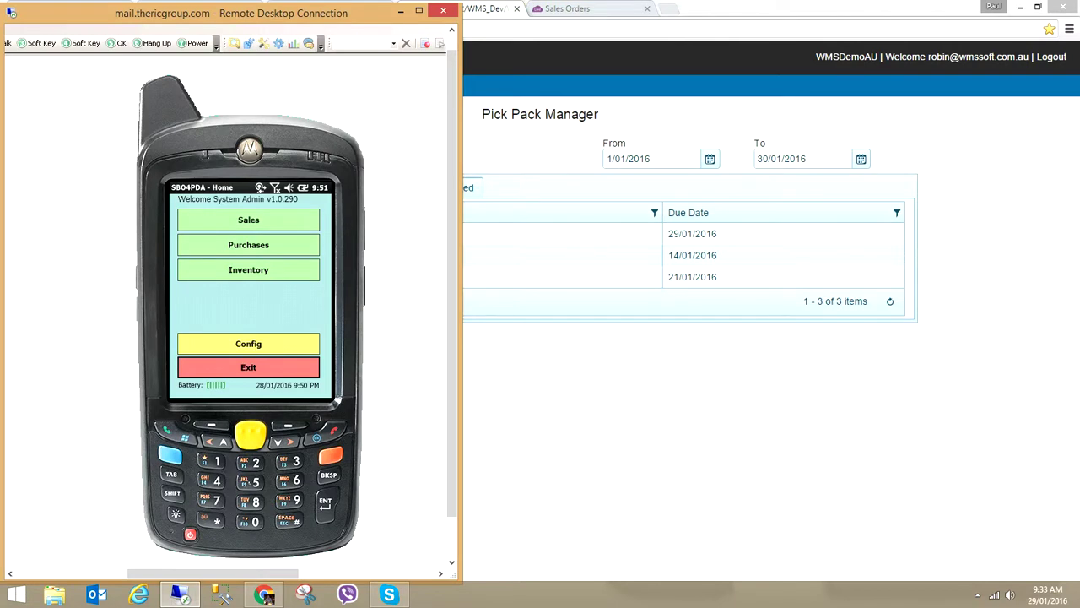
pyautogui.click(249, 220)
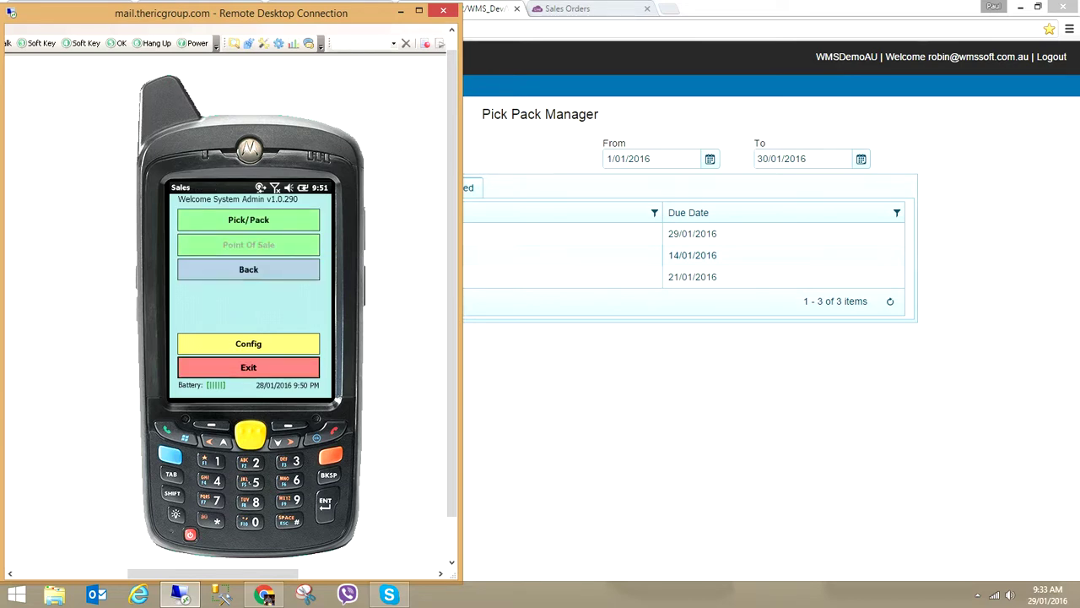
pyautogui.click(248, 220)
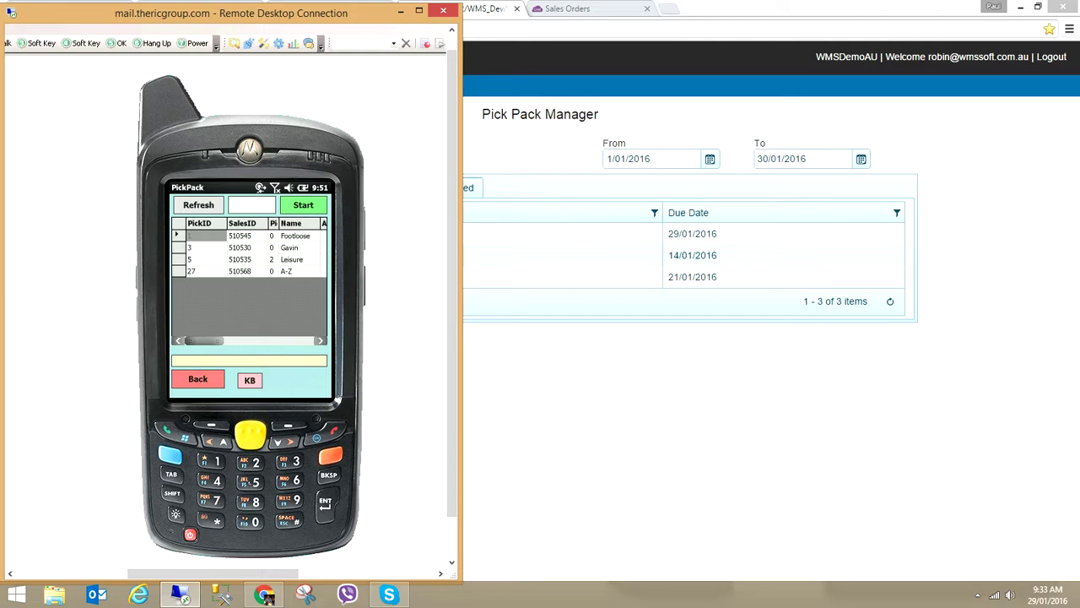
pyautogui.click(203, 271)
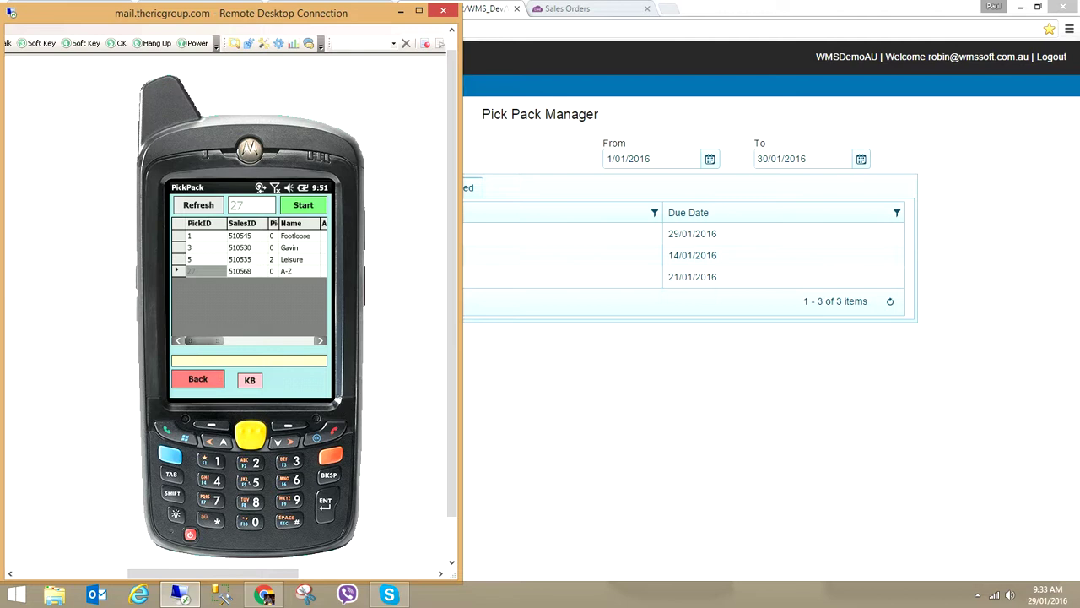
pyautogui.click(303, 205)
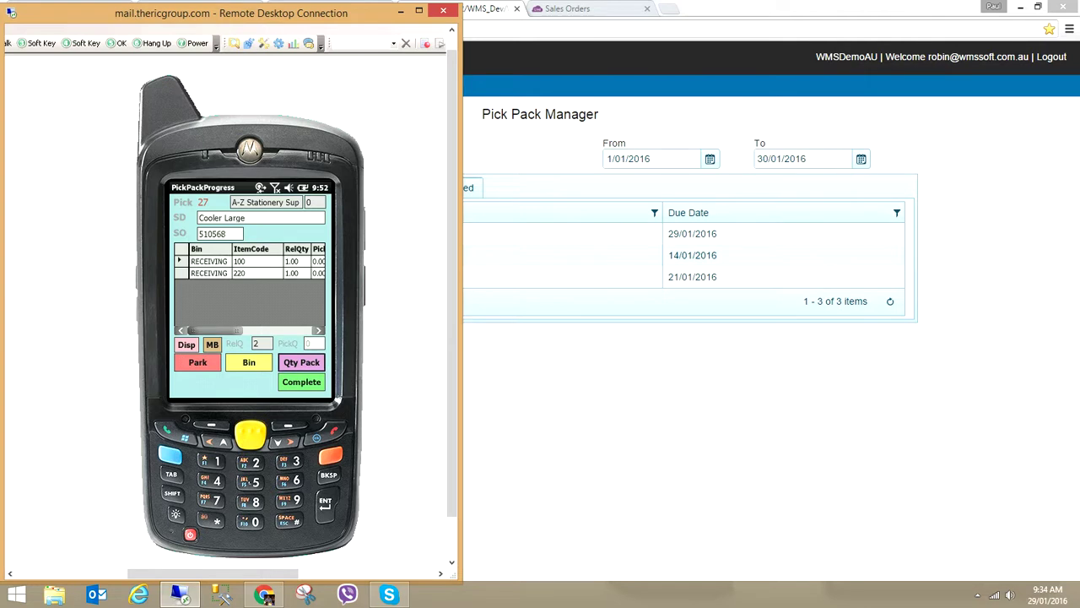
# Pick a quantity of 1 of item 100, Cooler Large, from bin L01 and save the bin selection.
pyautogui.click(249, 362)
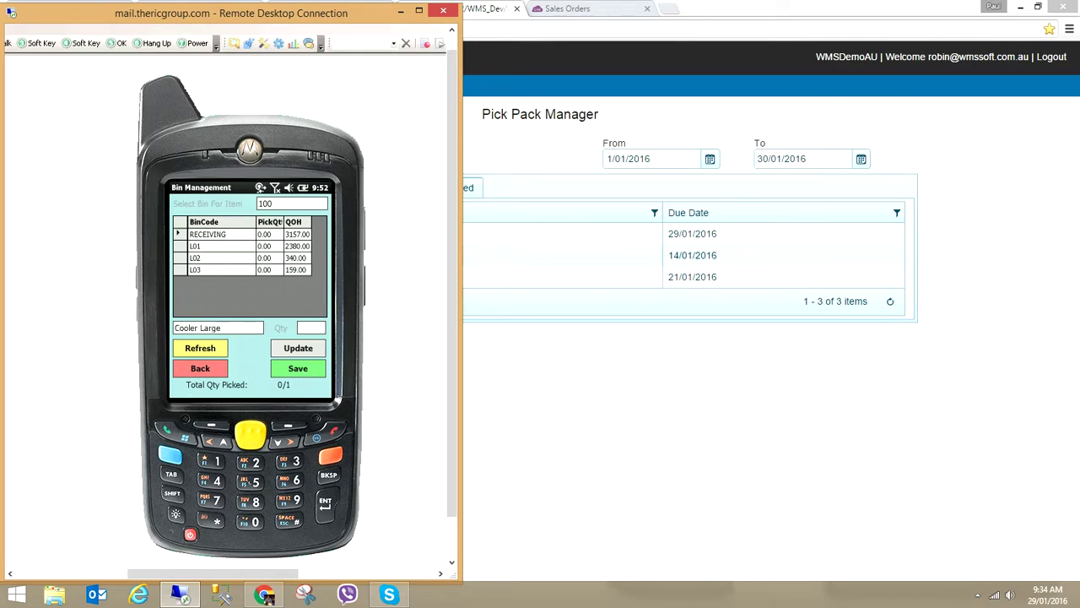
pyautogui.click(207, 246)
pyautogui.write('1')
pyautogui.press('Return')
pyautogui.click(298, 368)
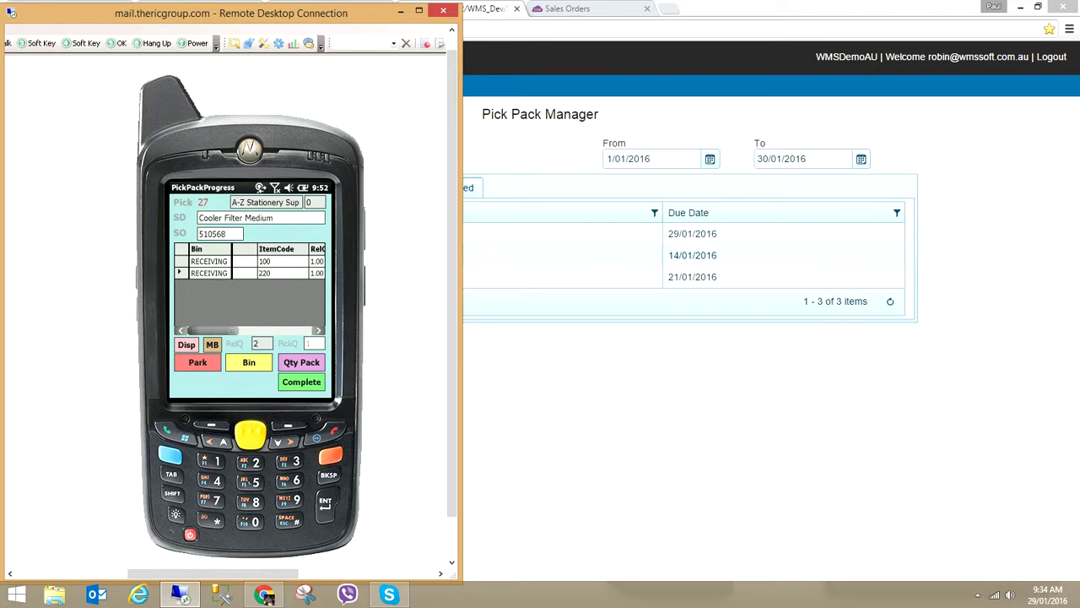
# Pack a quantity of 1 of item 220, Cooler Filter Medium, using Qty Pack.
pyautogui.click(301, 362)
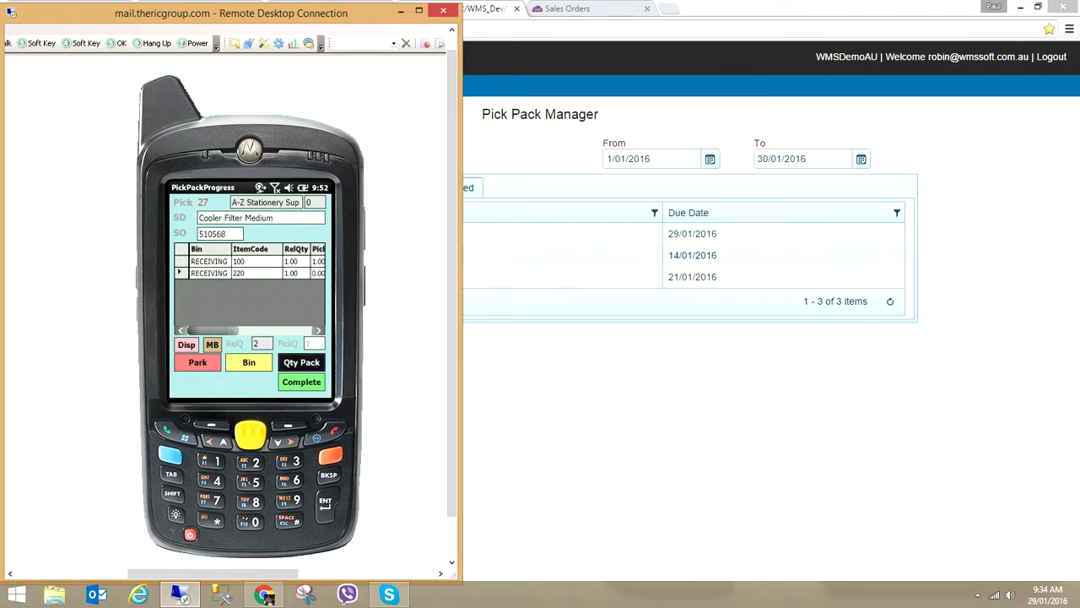
pyautogui.write('1')
pyautogui.click(291, 384)
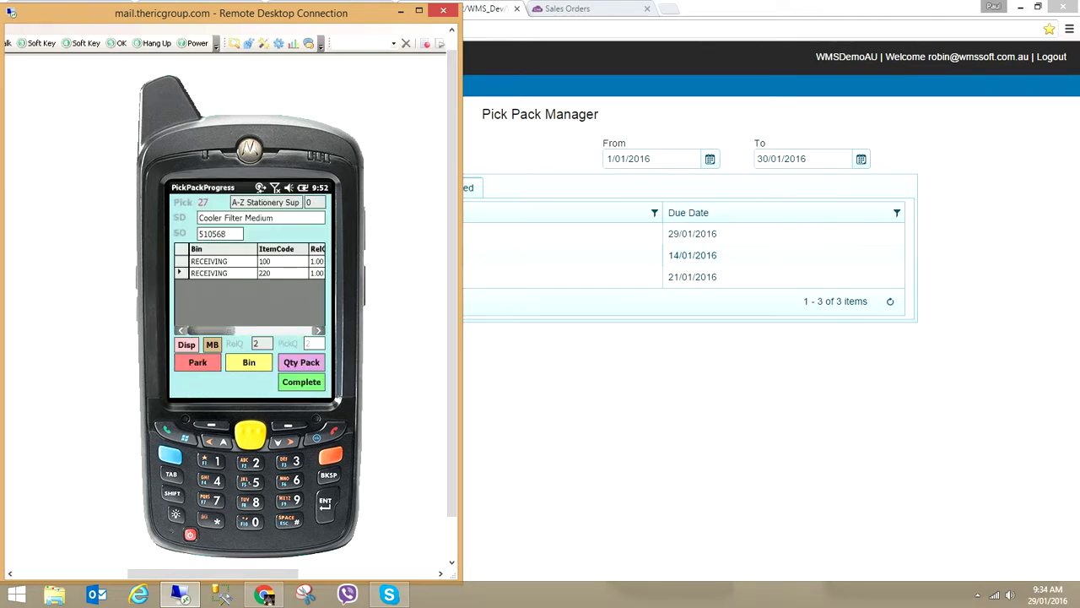
# Examine the remaining columns of the pick lines for items 100 and 220.
pyautogui.press('Right')
pyautogui.press('Right')
pyautogui.press('Right')
pyautogui.press('Right')
pyautogui.press('Right')
pyautogui.press('Left')
pyautogui.press('Left')
pyautogui.press('Left')
pyautogui.press('Left')
# Complete pick 27 and send it back to the ERP, checking the Pick Pack Manager's retrieved list before confirming.
pyautogui.click(301, 381)
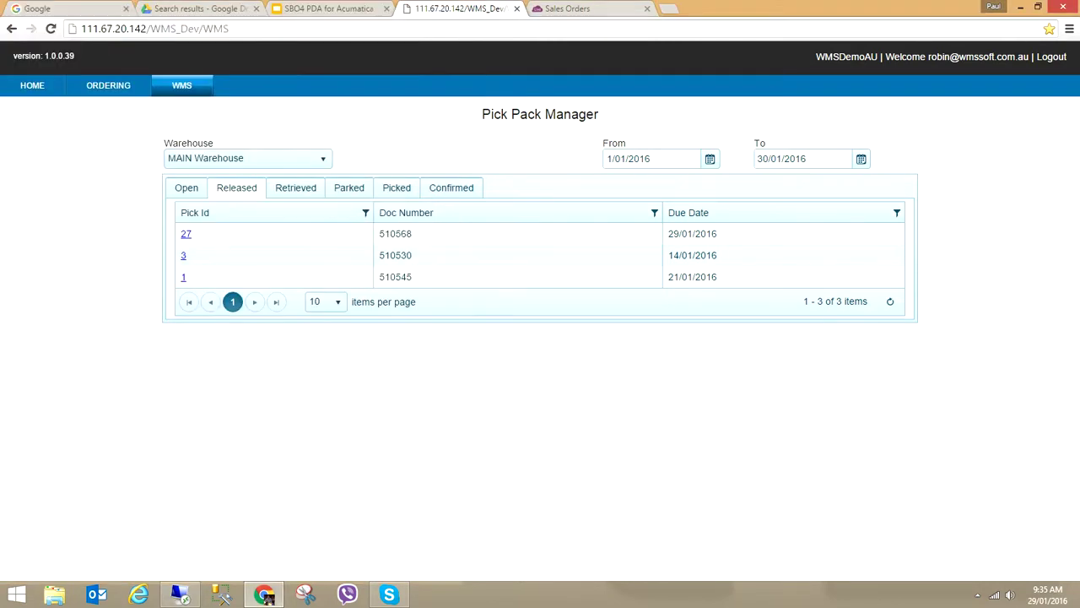
pyautogui.click(296, 187)
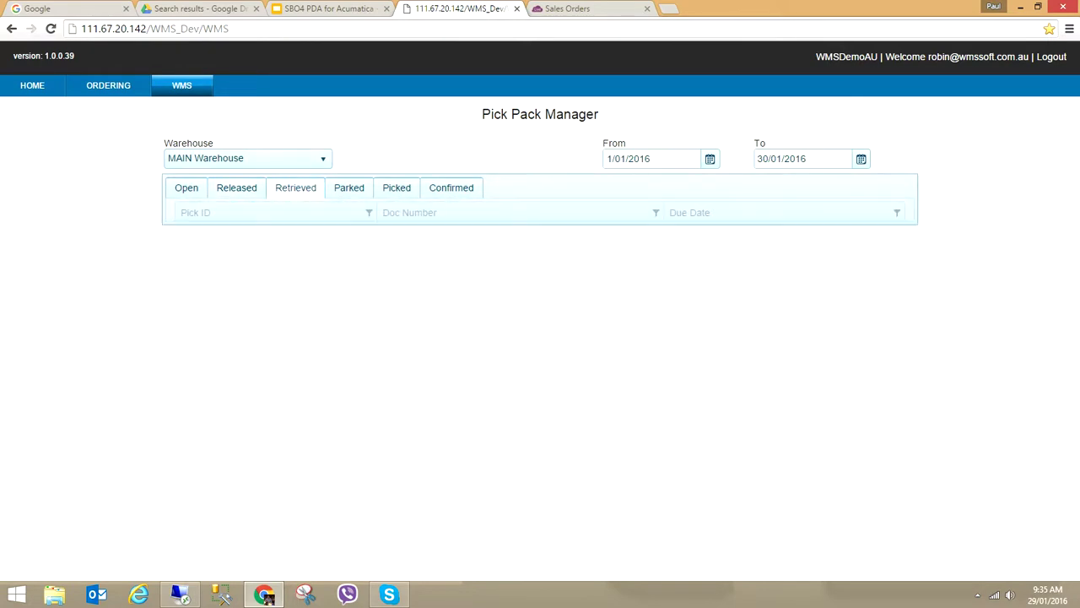
pyautogui.click(237, 187)
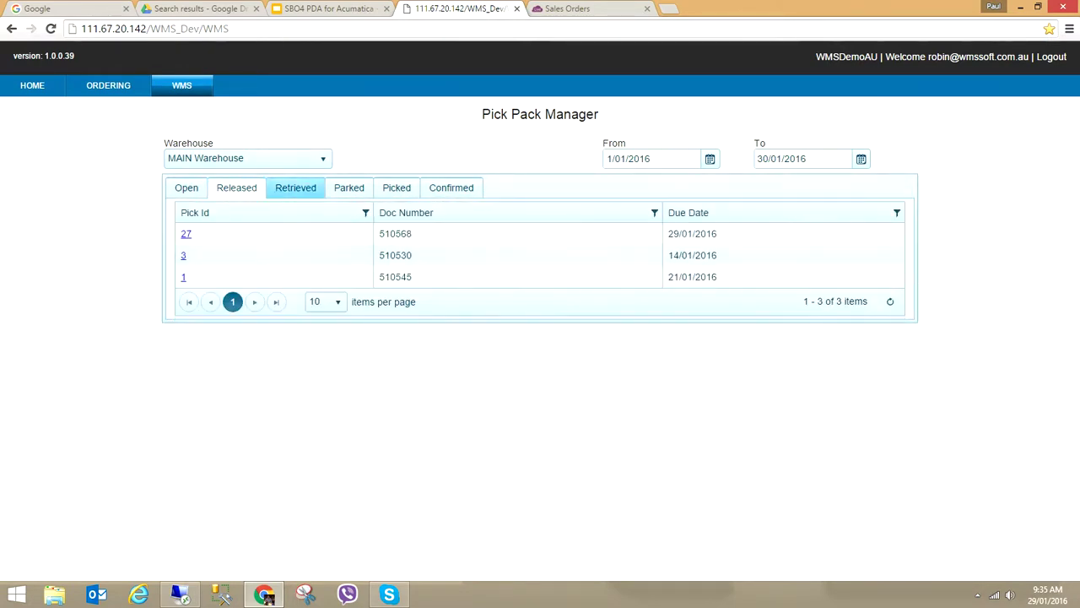
pyautogui.click(295, 188)
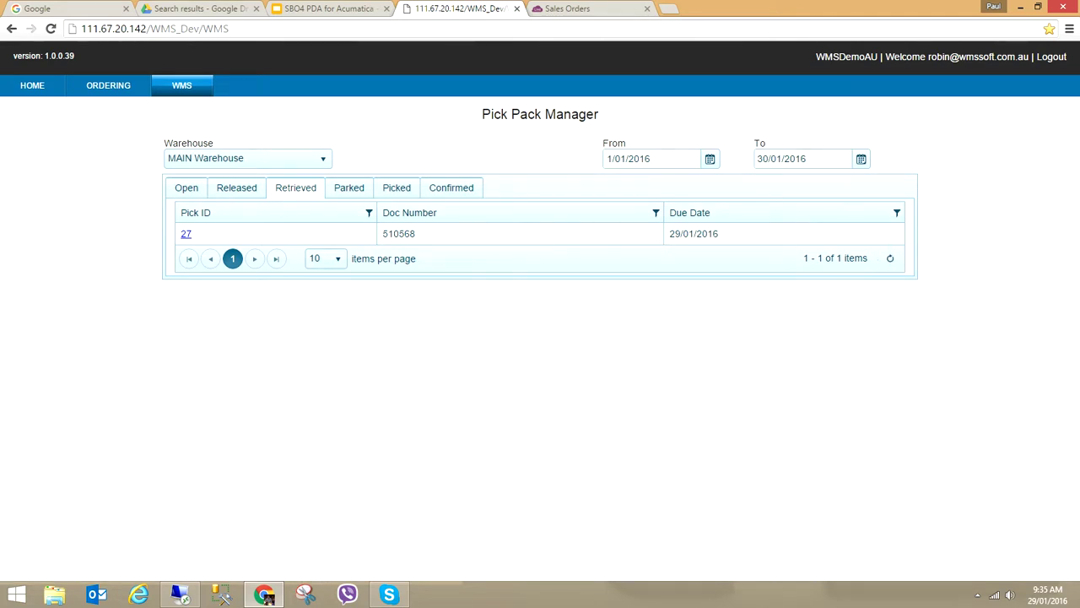
pyautogui.click(180, 595)
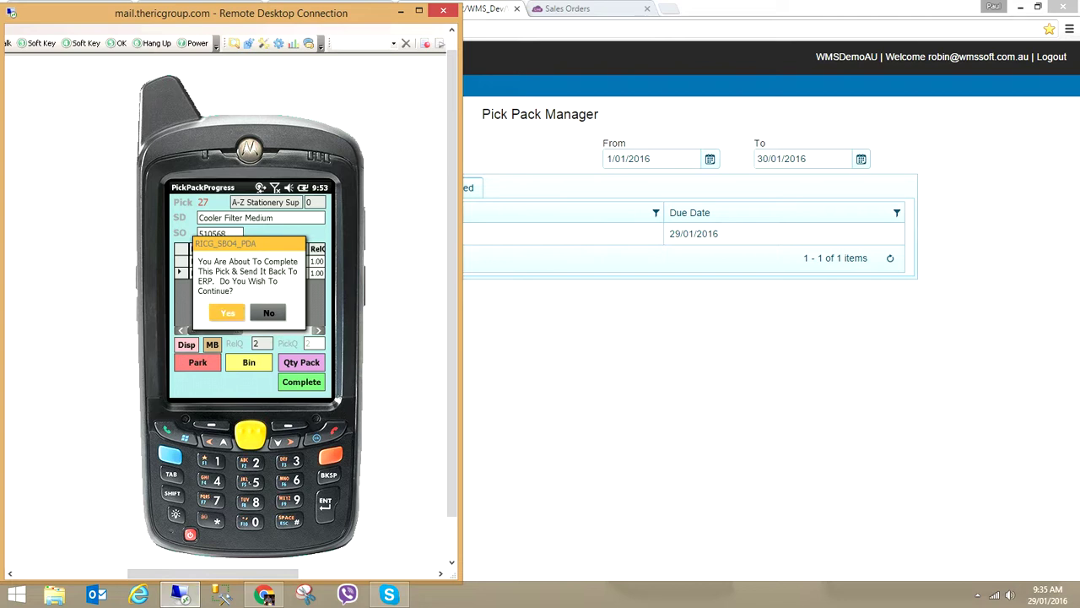
pyautogui.press('Return')
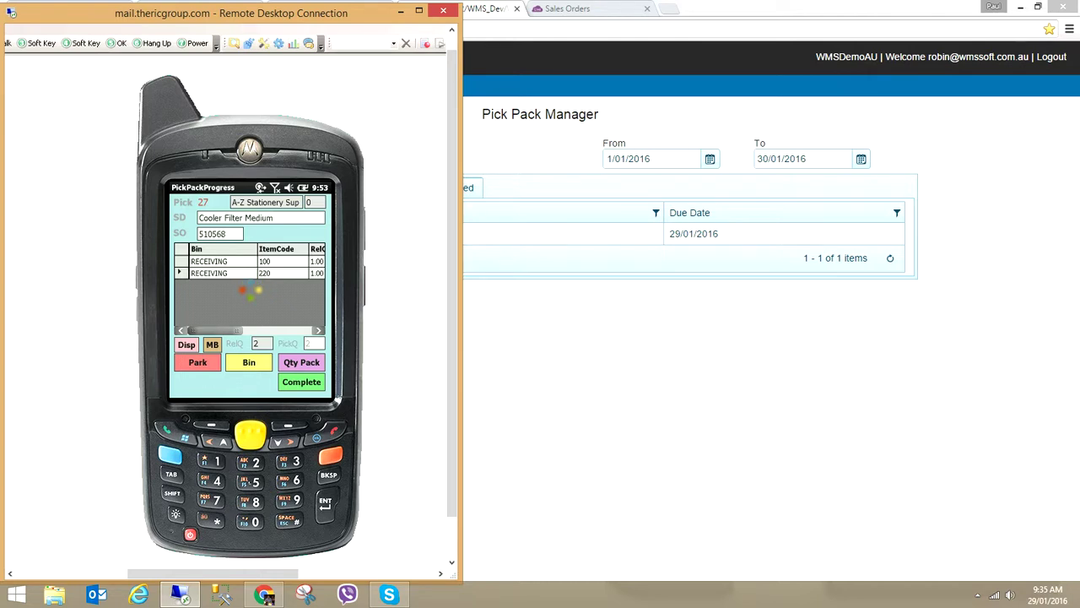
# Check the refreshed picked list in the Pick Pack Manager, then the handheld's list of outstanding picks.
pyautogui.hotkey('alt', 'Tab')
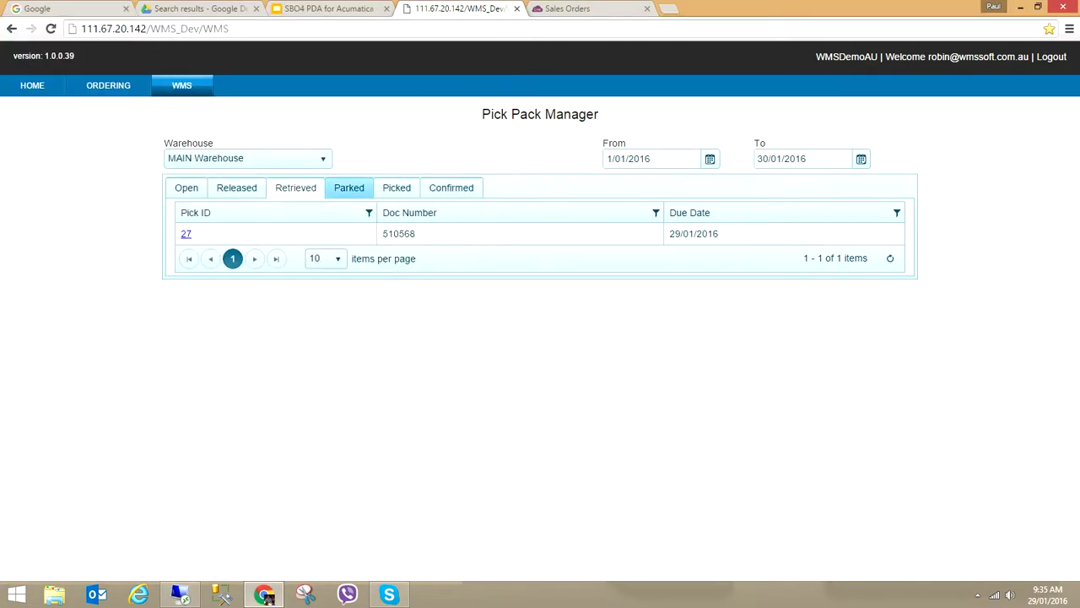
pyautogui.click(396, 188)
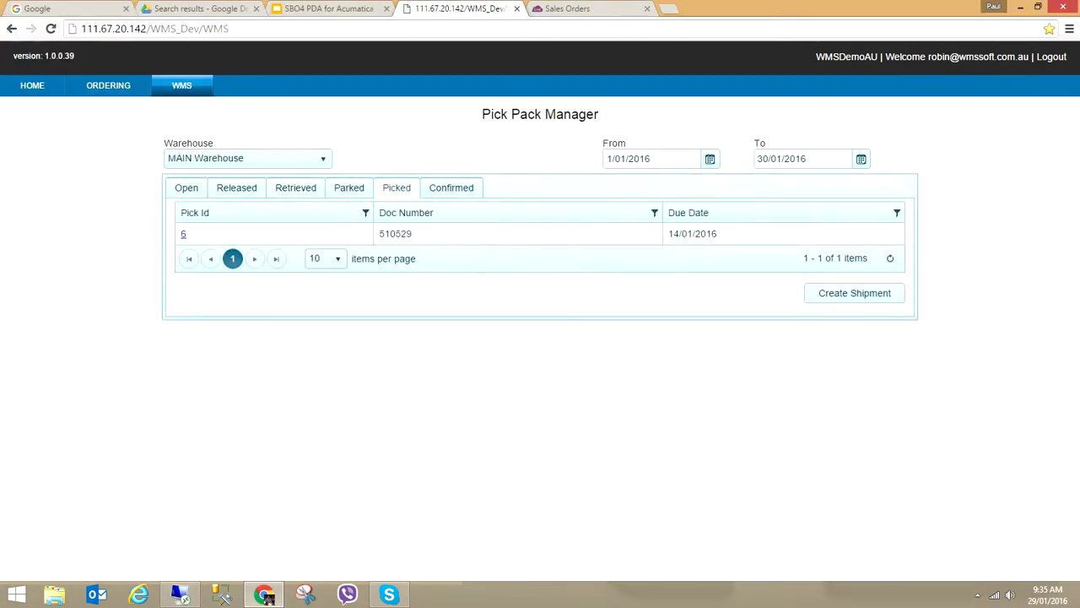
pyautogui.click(890, 258)
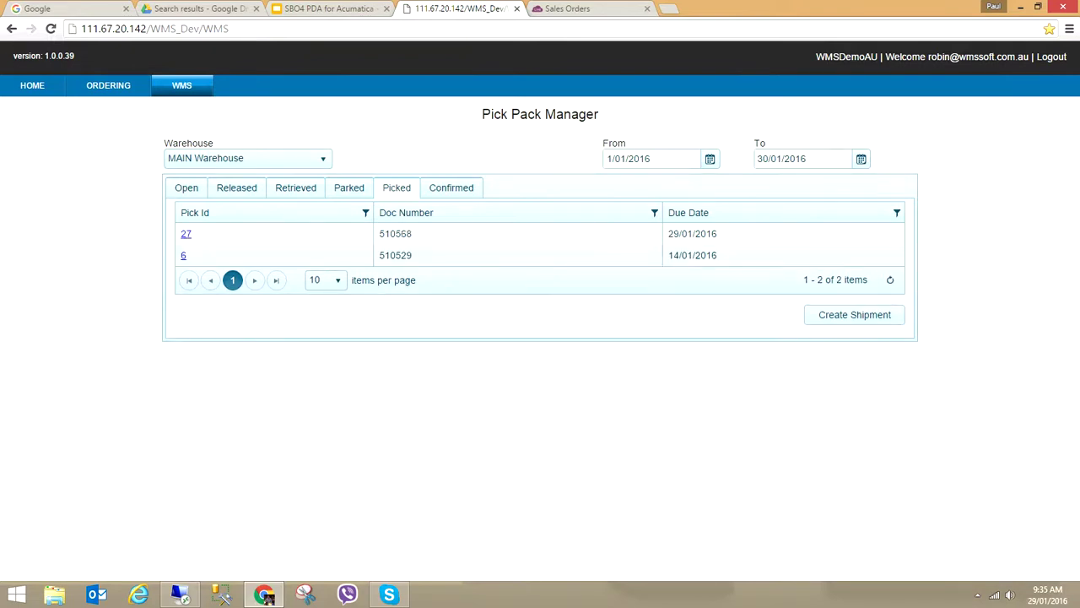
pyautogui.hotkey('alt', 'Tab')
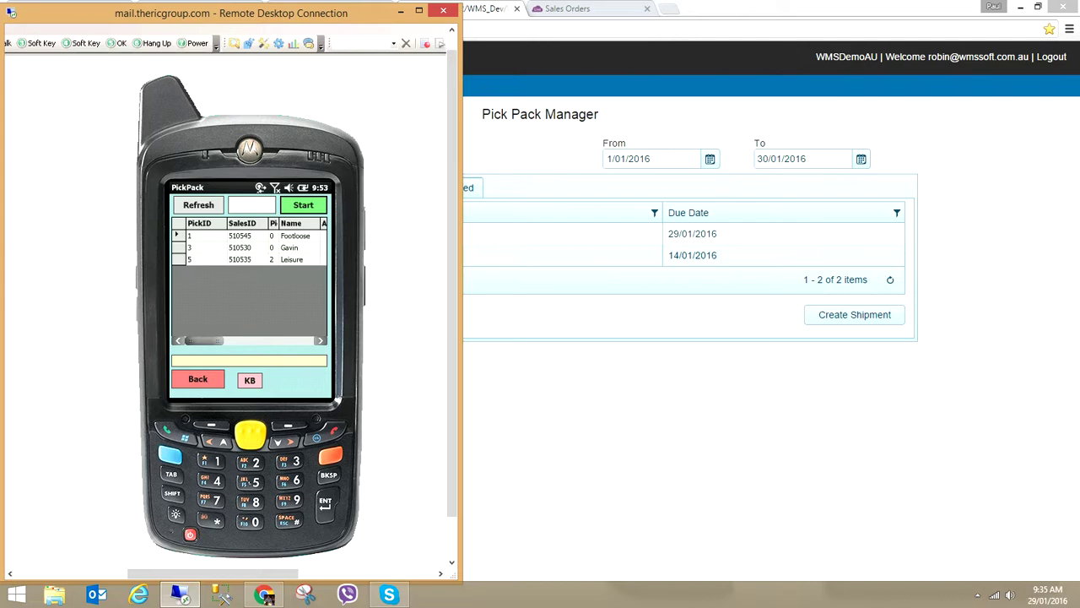
# Return to the Pick Pack Manager, open the details of pick 27 and create its shipment.
pyautogui.hotkey('alt', 'Tab')
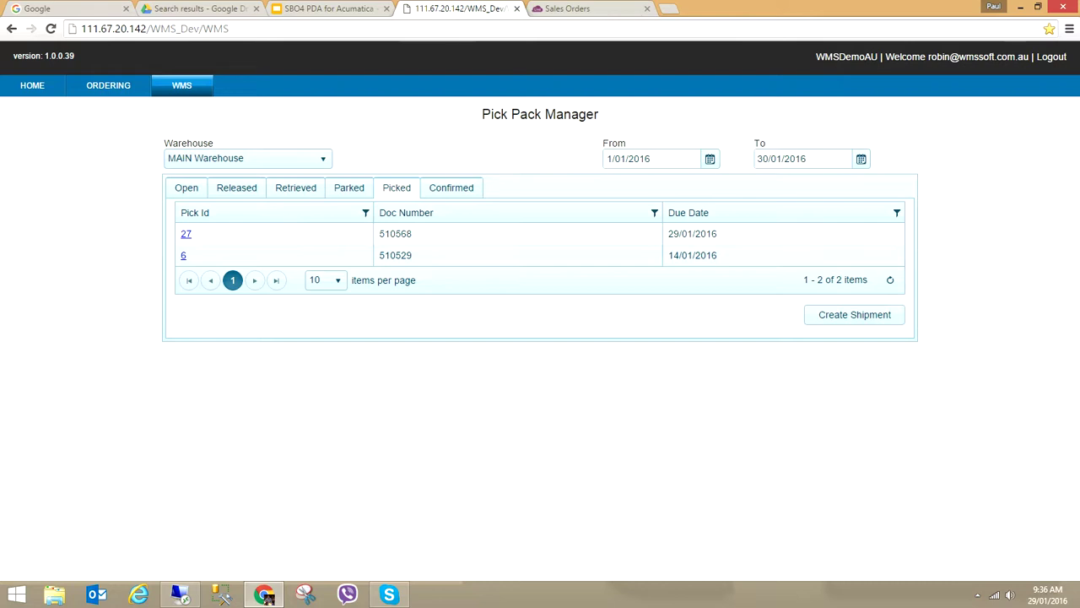
pyautogui.click(186, 234)
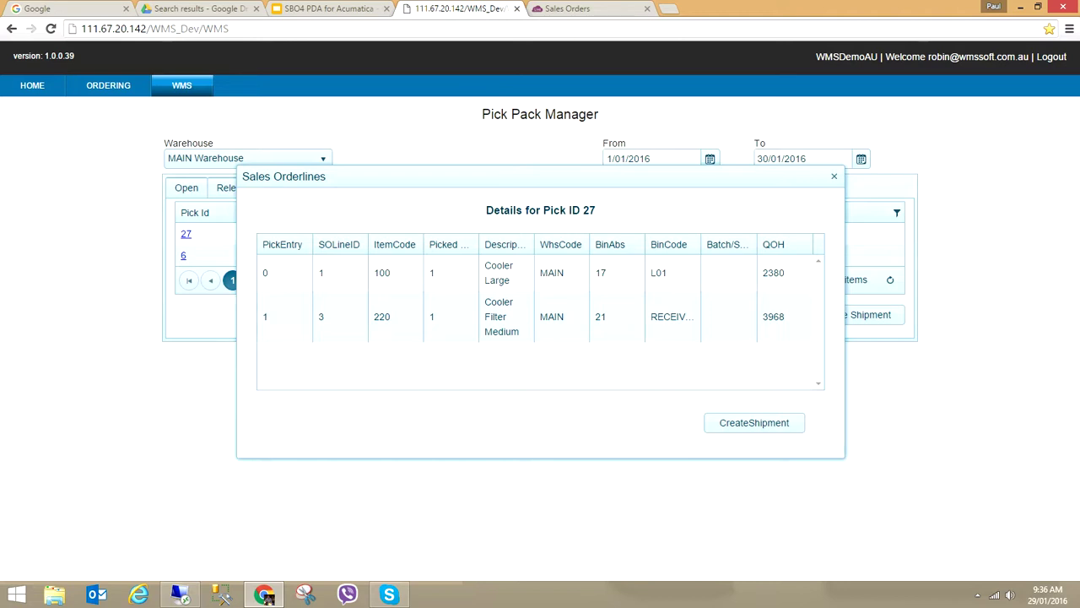
pyautogui.click(754, 422)
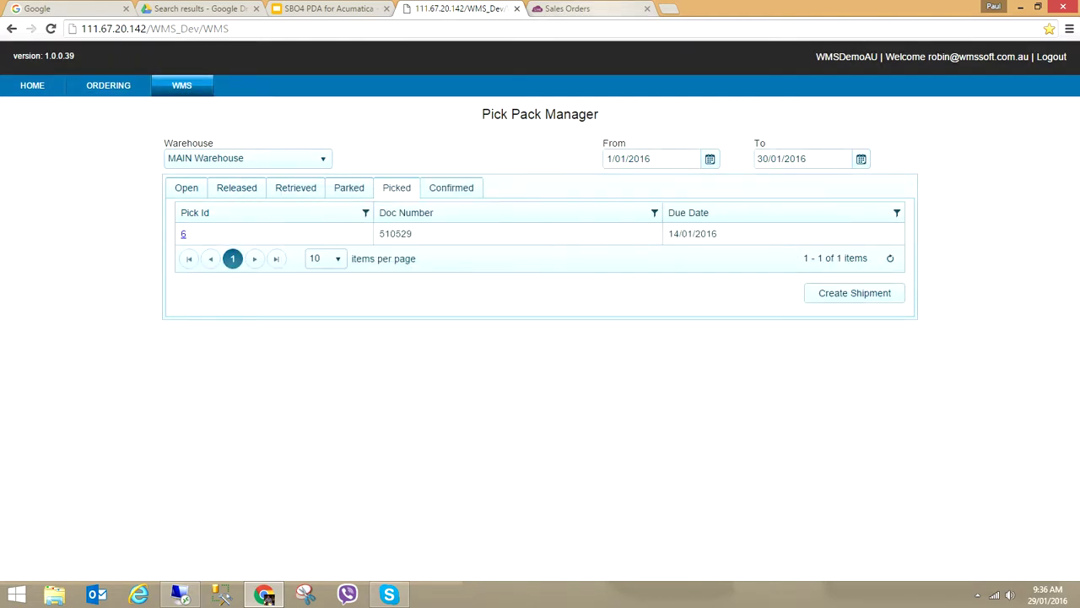
# Switch to the sales order in MYOB Advanced, reload it and review its shipment, including the location allocation for item 100.
pyautogui.click(582, 8)
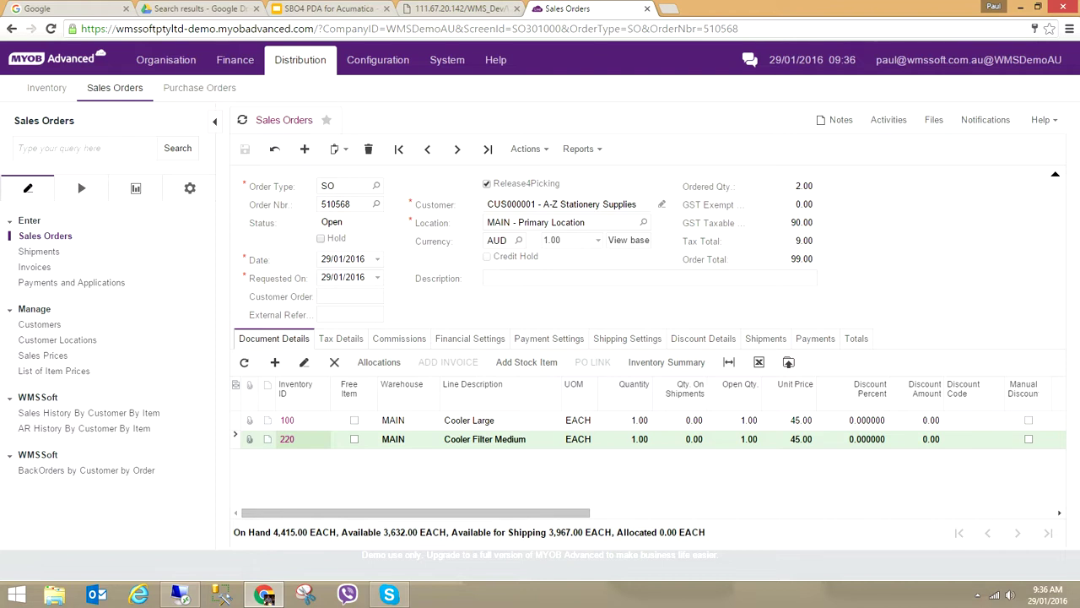
pyautogui.press('pageup')
pyautogui.click(765, 337)
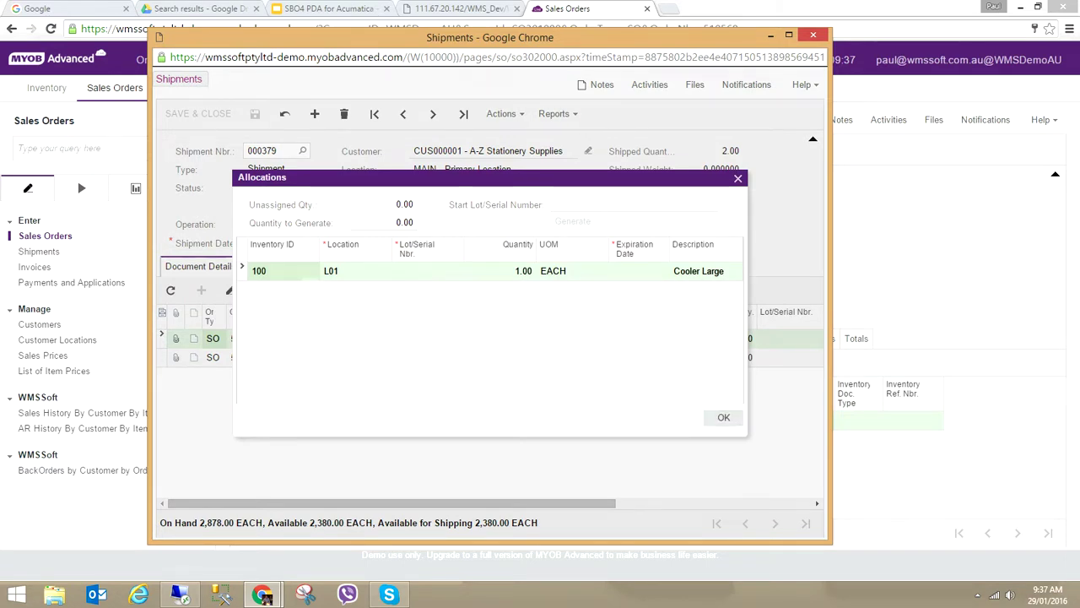
pyautogui.press('Return')
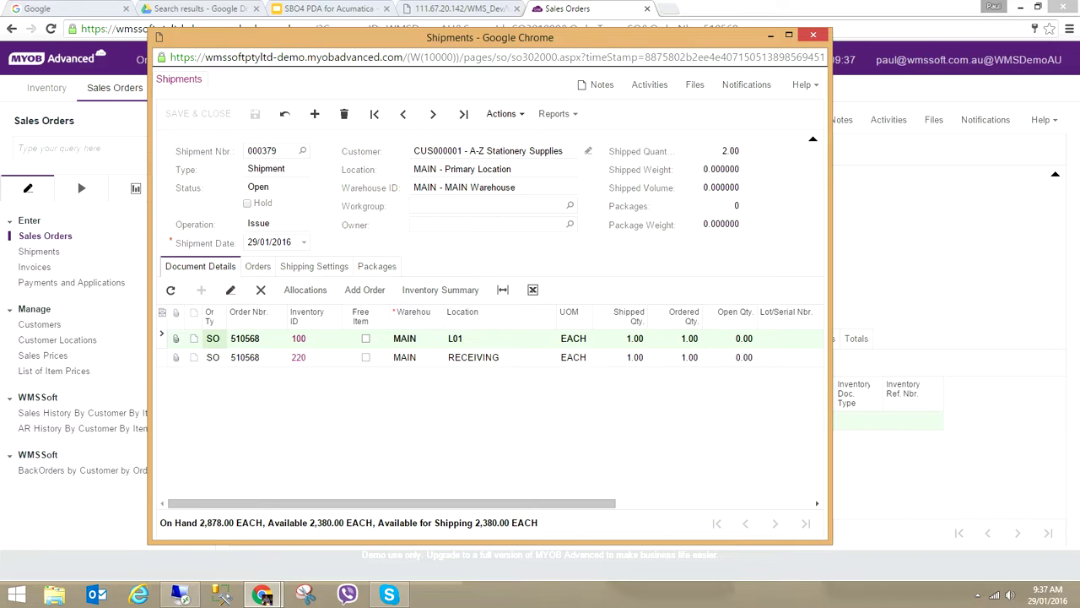
# Confirm the sales order's shipment, then reload the order to check the updated shipment record.
pyautogui.click(504, 113)
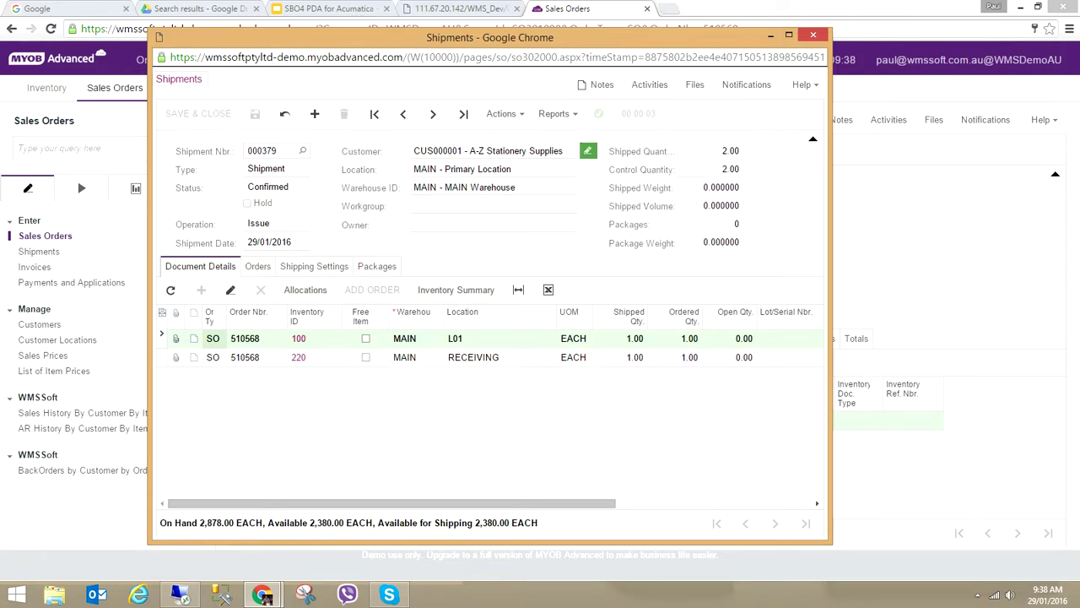
pyautogui.click(813, 35)
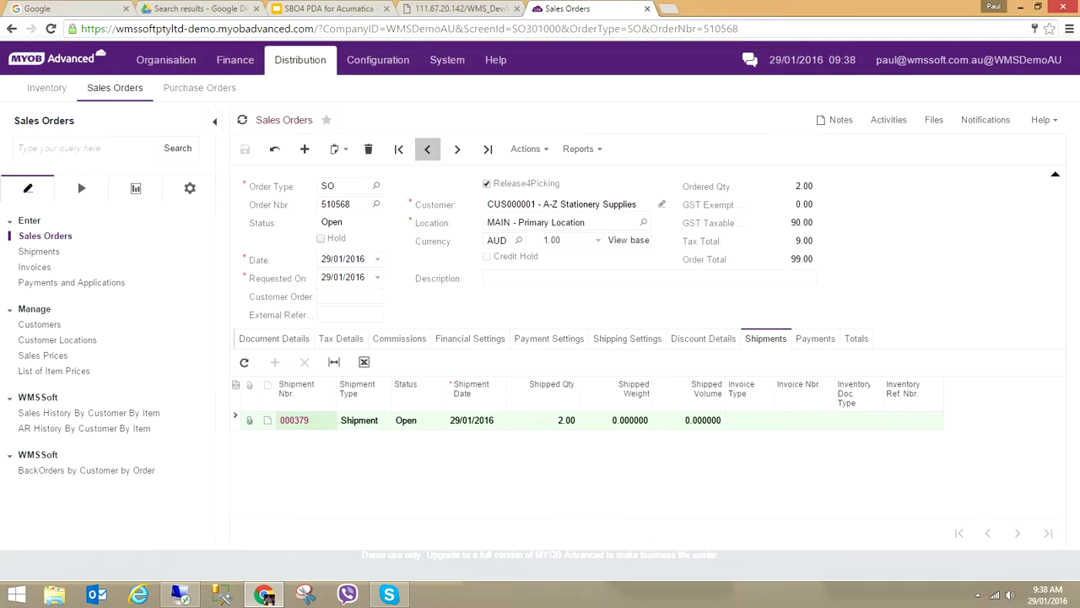
pyautogui.click(427, 148)
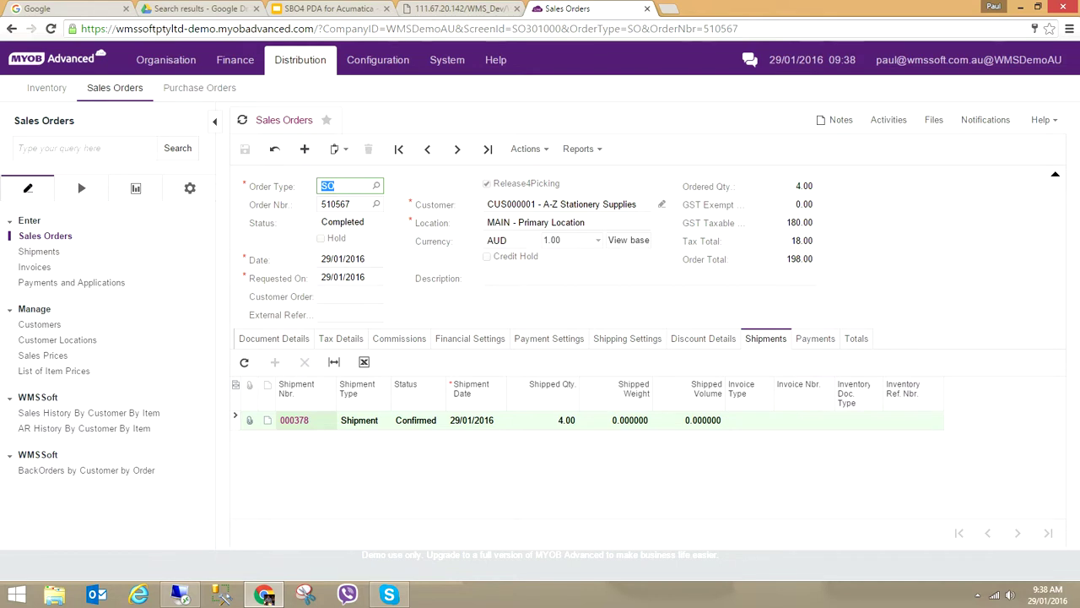
pyautogui.press('pagedown')
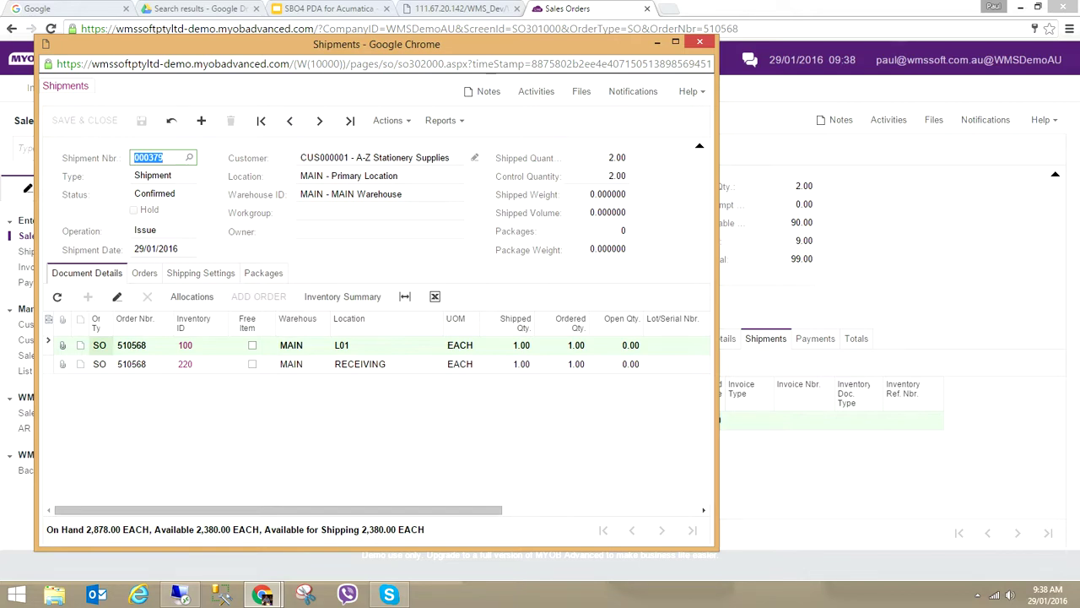
pyautogui.click(700, 41)
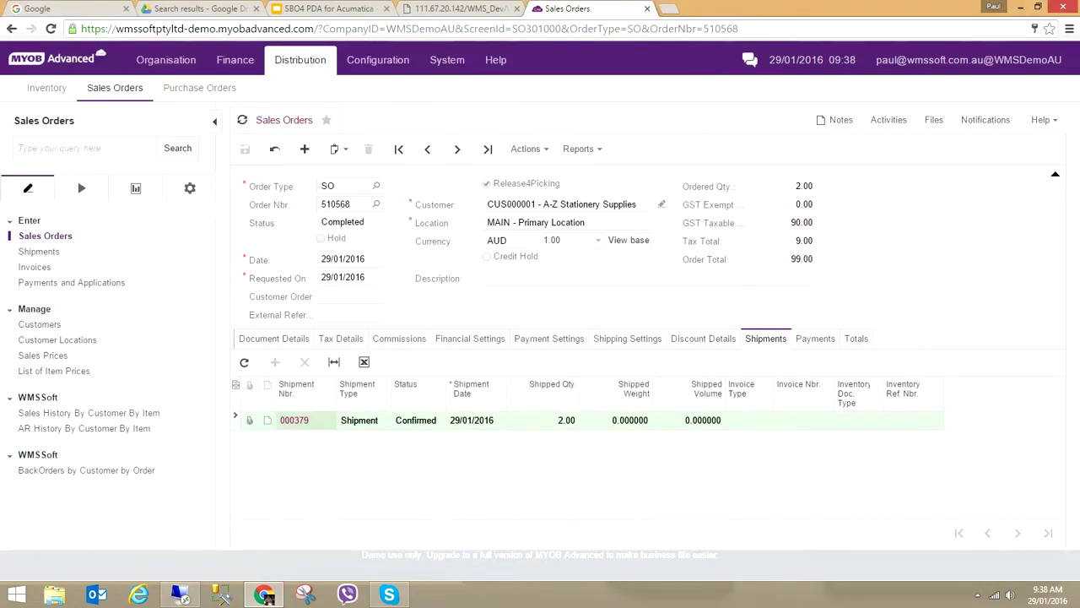
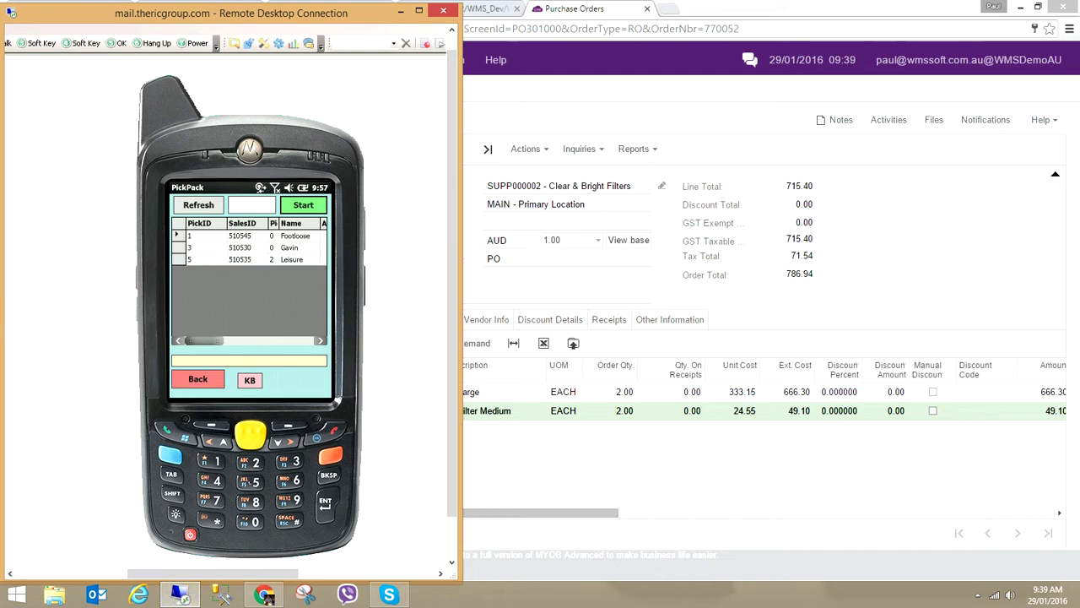
# Leave picking on the handheld and start a new goods receipt under Purchases.
pyautogui.click(197, 379)
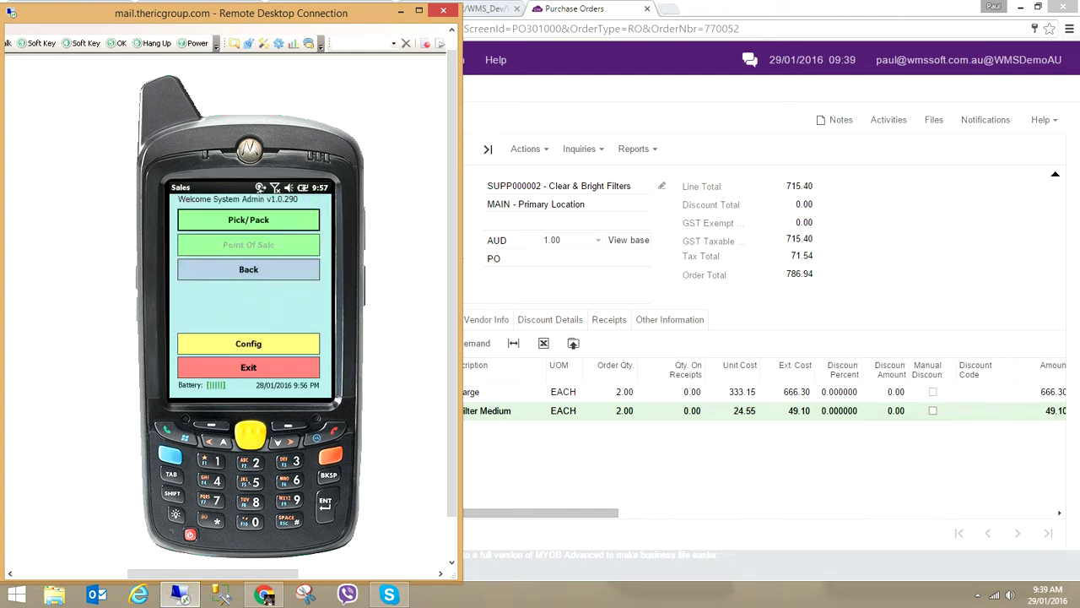
pyautogui.click(248, 270)
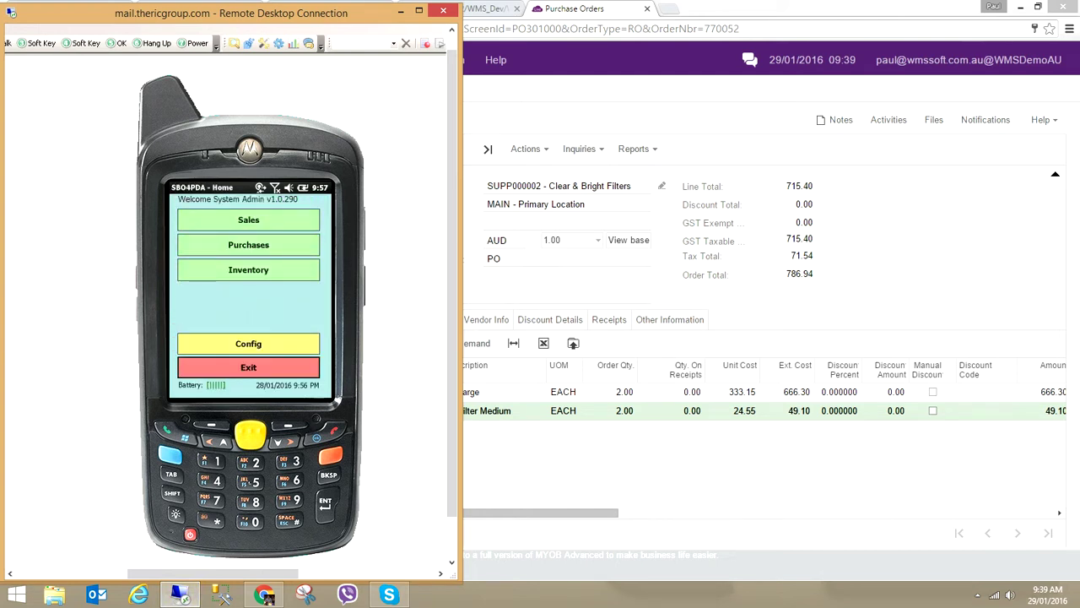
pyautogui.click(248, 245)
pyautogui.click(249, 245)
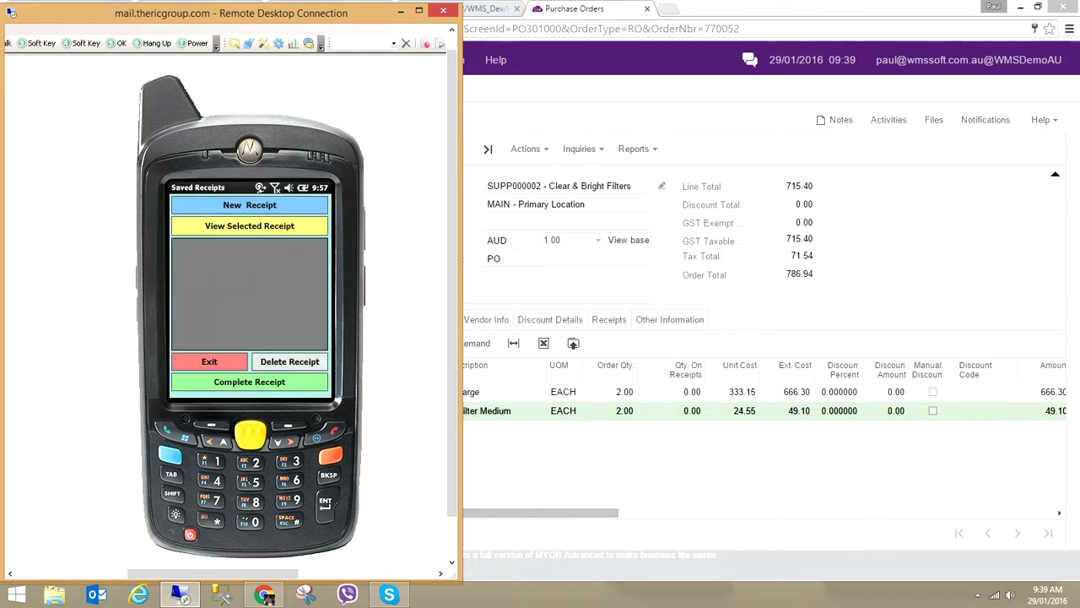
pyautogui.click(249, 205)
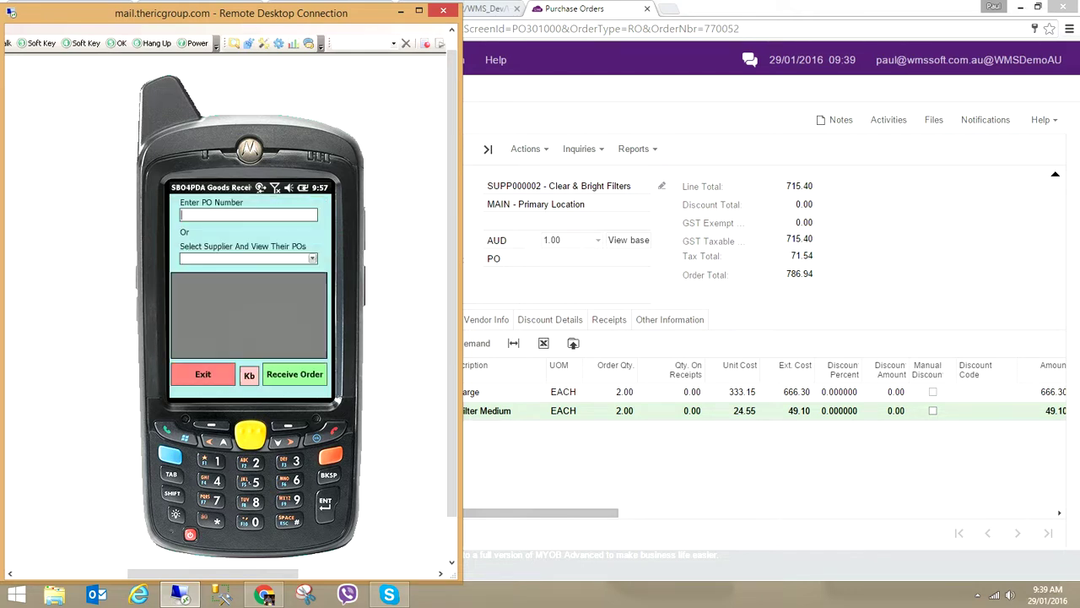
# Enter the Clear & Bright Filters purchase order's number on the handheld and start receiving that order.
pyautogui.moveTo(232, 13); pyautogui.dragTo(707, 10)
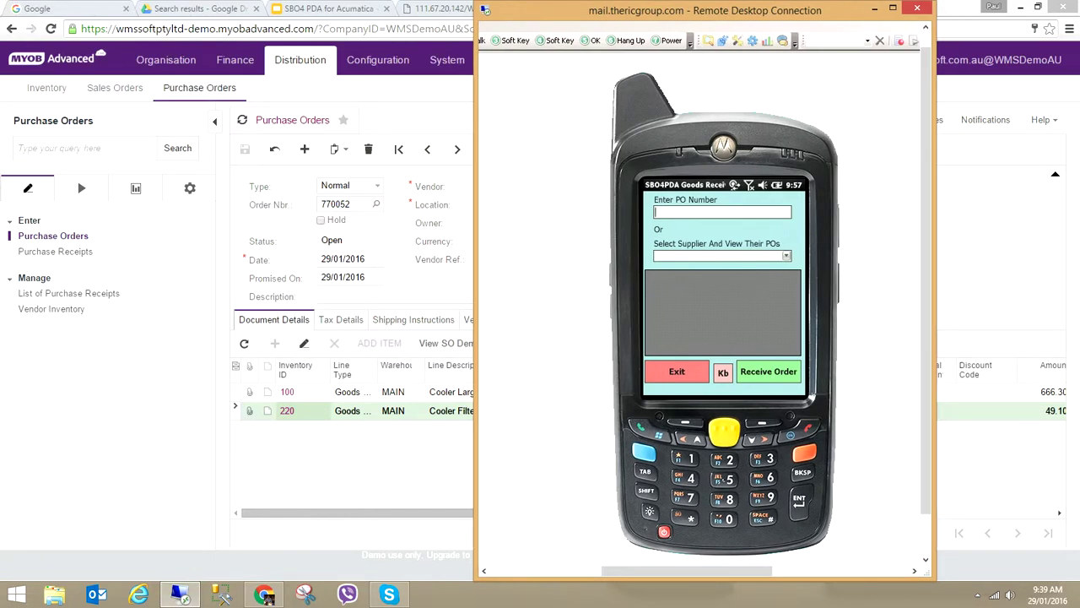
pyautogui.write('770052')
pyautogui.moveTo(705, 11); pyautogui.dragTo(256, 10)
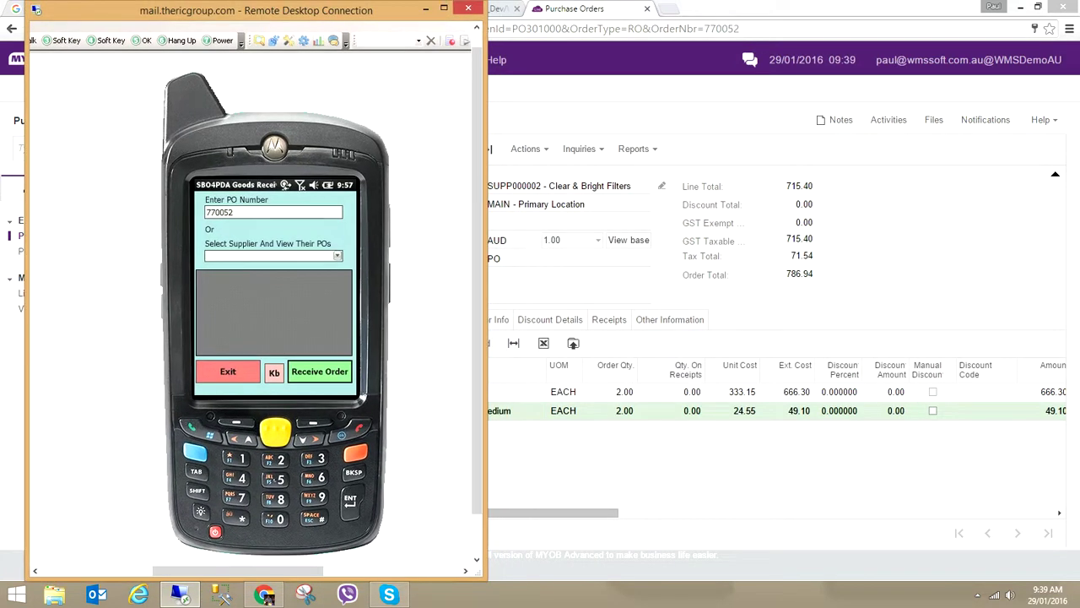
pyautogui.click(319, 371)
pyautogui.click(252, 301)
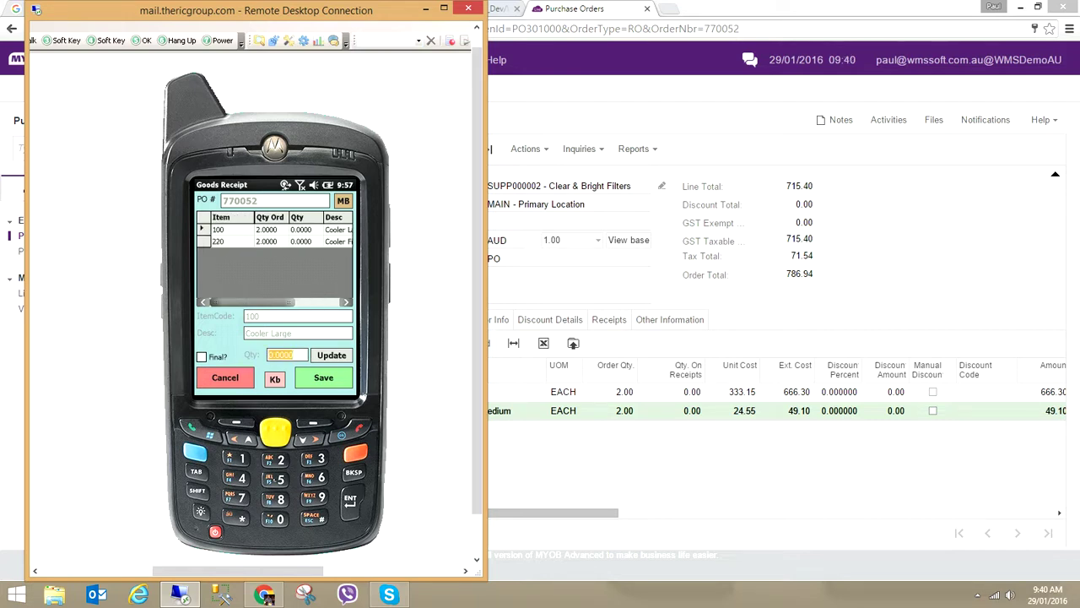
# Reset the received quantity of item 100, Cooler Large, and set it to 2.
pyautogui.click(332, 355)
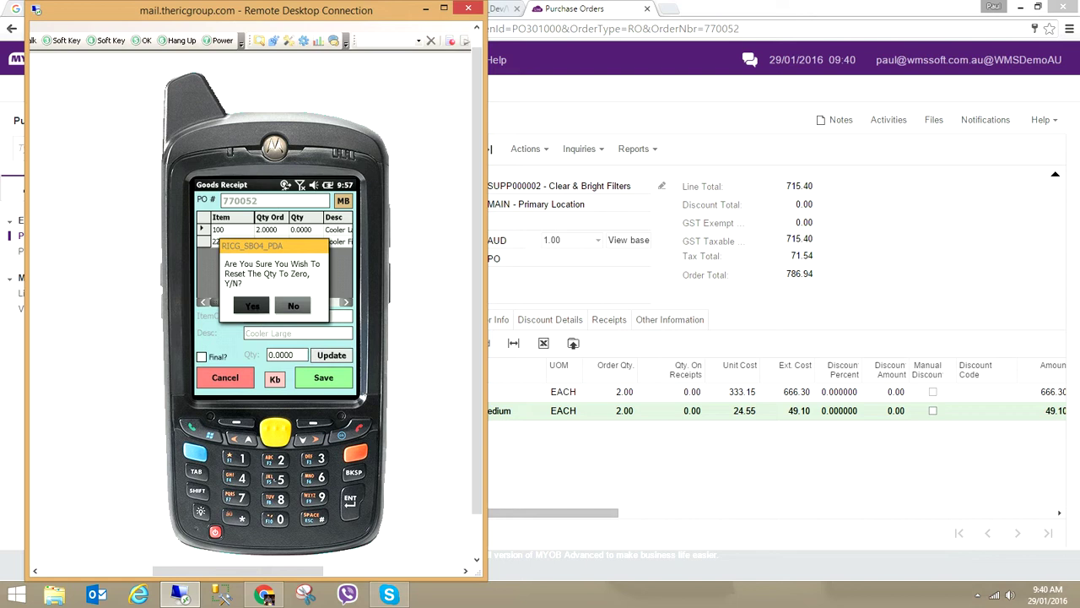
pyautogui.press('Return')
pyautogui.write('2')
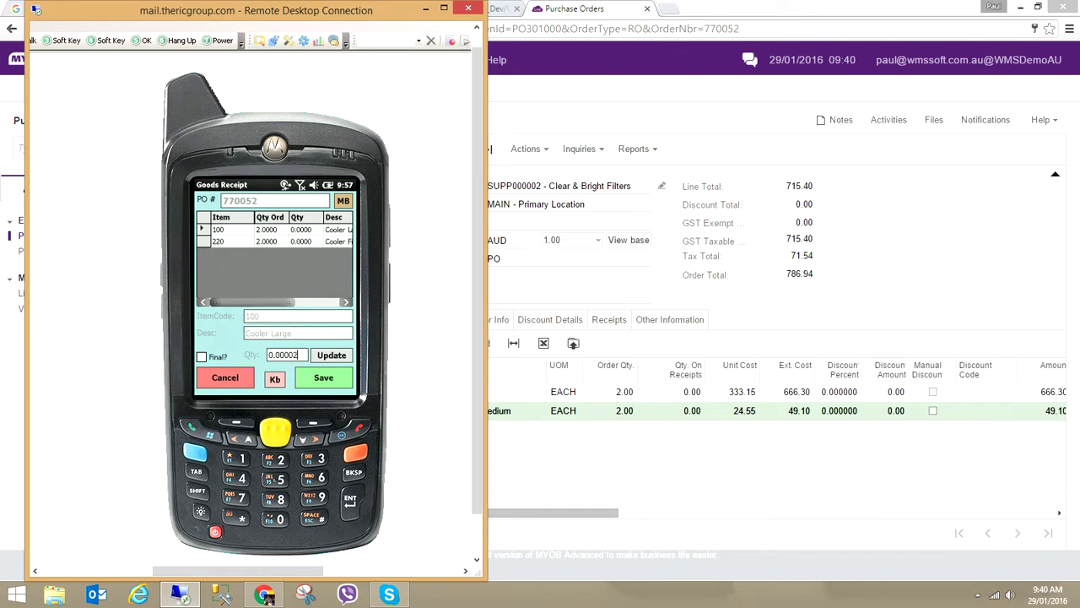
pyautogui.press('Home')
pyautogui.press('Delete')
pyautogui.press('Delete')
pyautogui.press('Delete')
pyautogui.press('Delete')
pyautogui.press('Delete')
pyautogui.press('Delete')
pyautogui.press('Return')
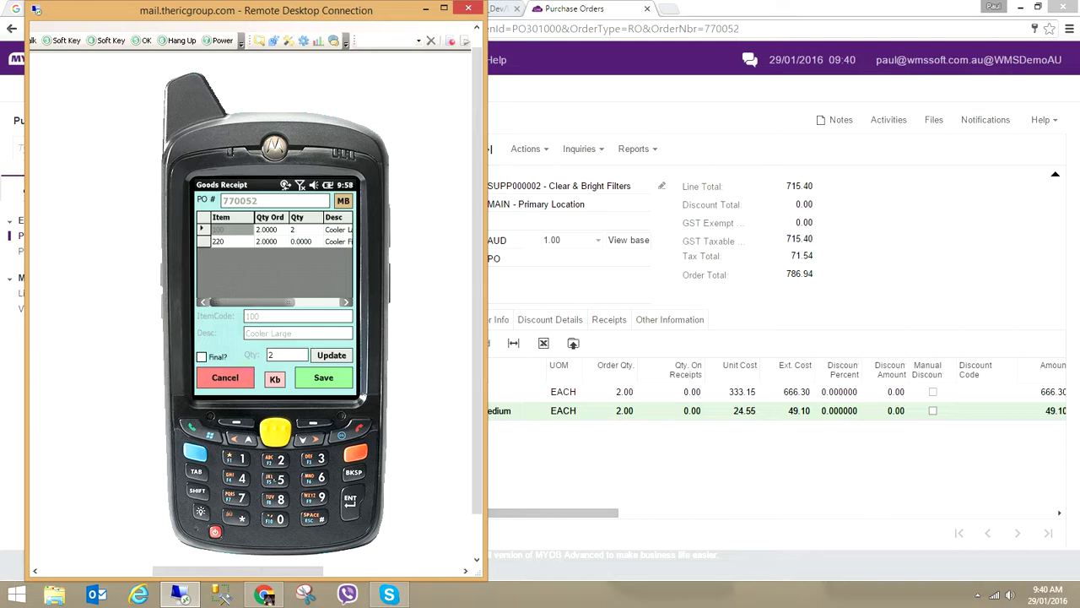
# Reset the received quantity of item 220, Cooler Filter Medium, and set it to 2.
pyautogui.press('Down')
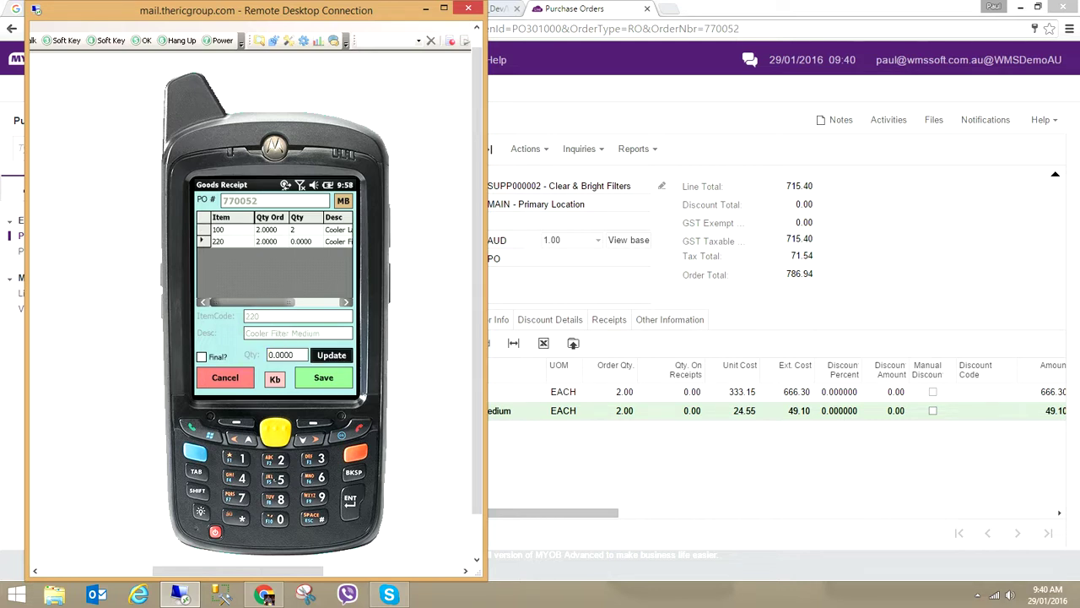
pyautogui.press('Return')
pyautogui.press('y')
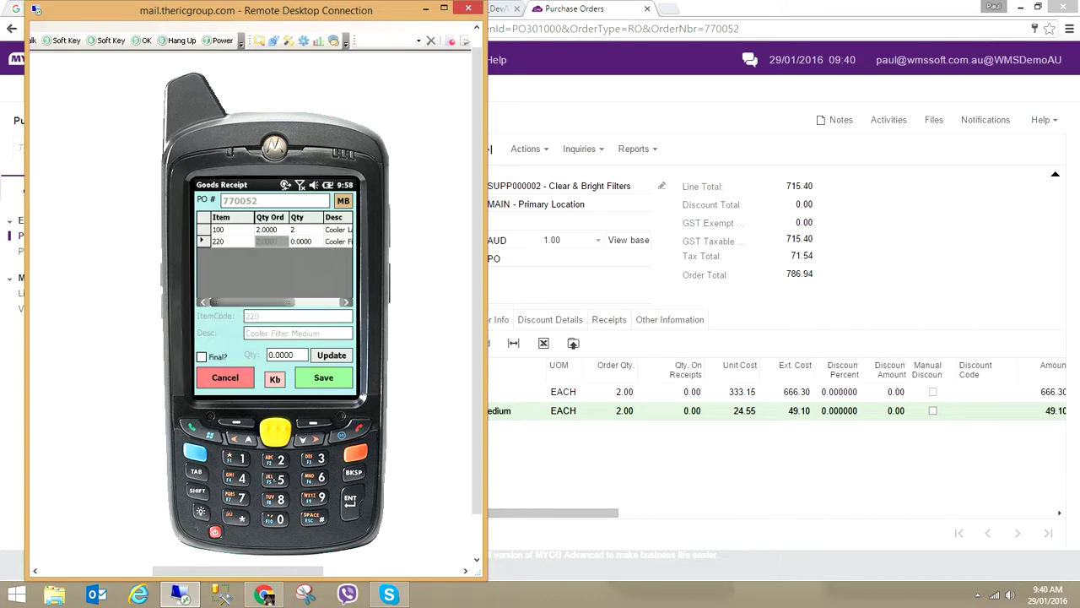
pyautogui.press('BackSpace')
pyautogui.press('BackSpace')
pyautogui.press('BackSpace')
pyautogui.press('BackSpace')
pyautogui.press('BackSpace')
pyautogui.press('BackSpace')
pyautogui.write('2')
pyautogui.press('Return')
# Mark the goods receipt as final, save it and return to the saved receipts.
pyautogui.click(202, 357)
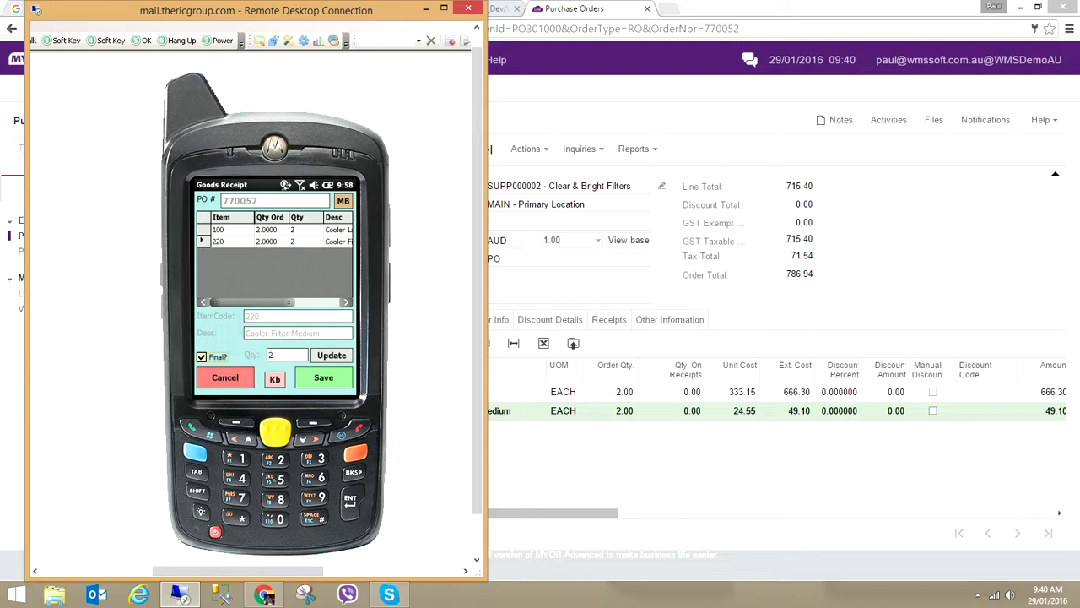
pyautogui.click(324, 377)
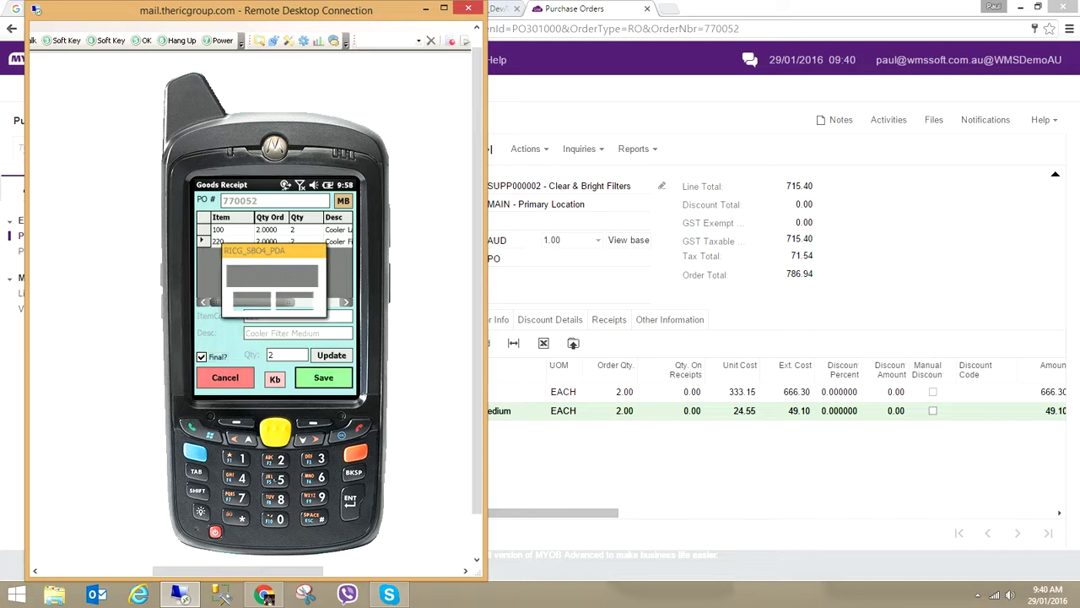
pyautogui.click(252, 300)
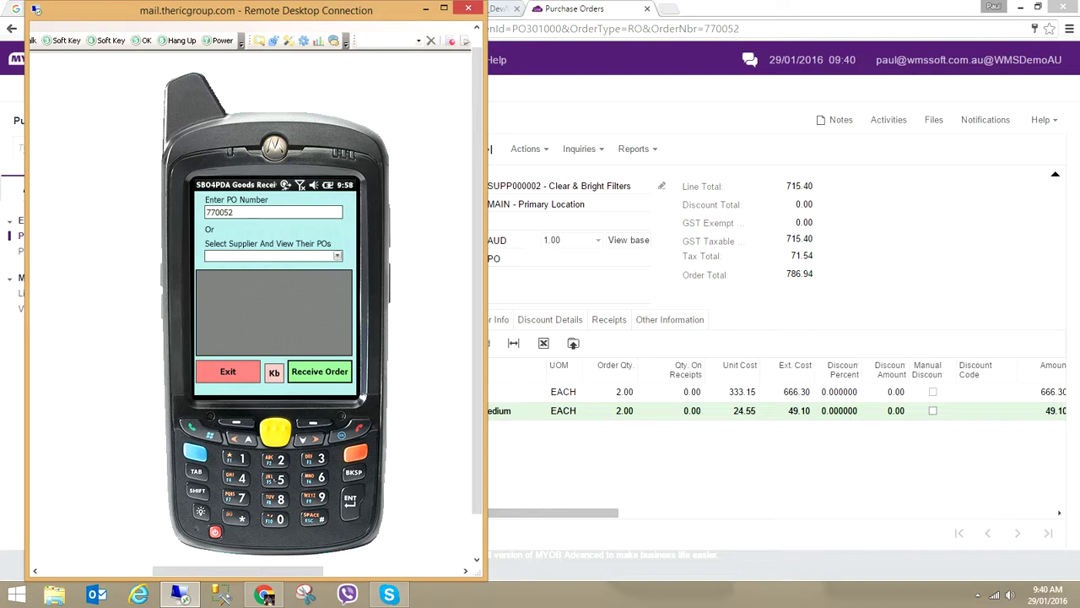
pyautogui.click(228, 372)
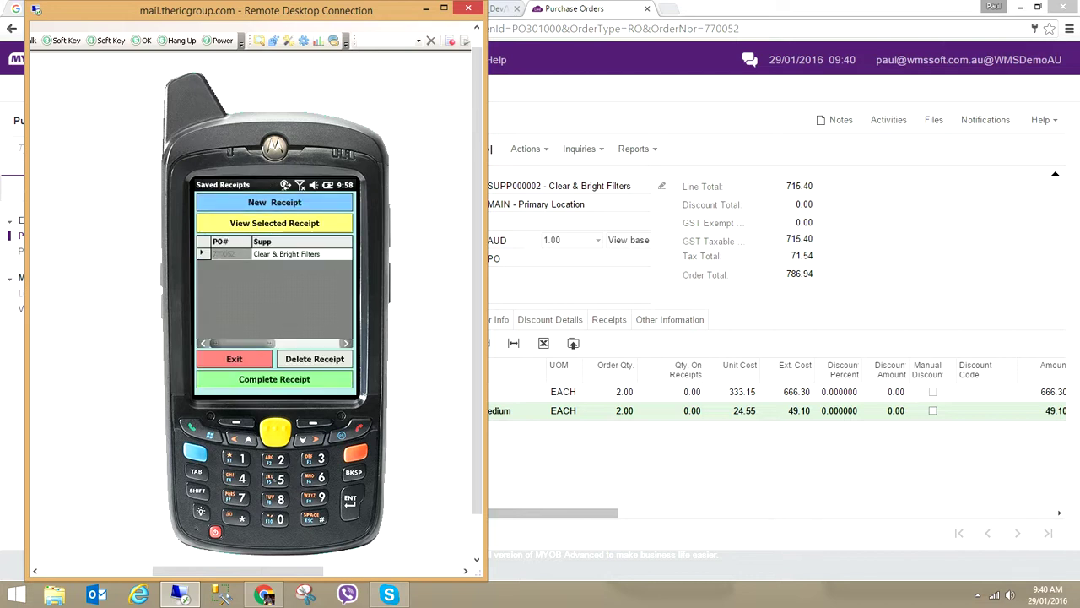
# Complete the saved Clear & Bright Filters receipt to send it to MYOB Advanced, and recheck the saved receipts list.
pyautogui.click(274, 379)
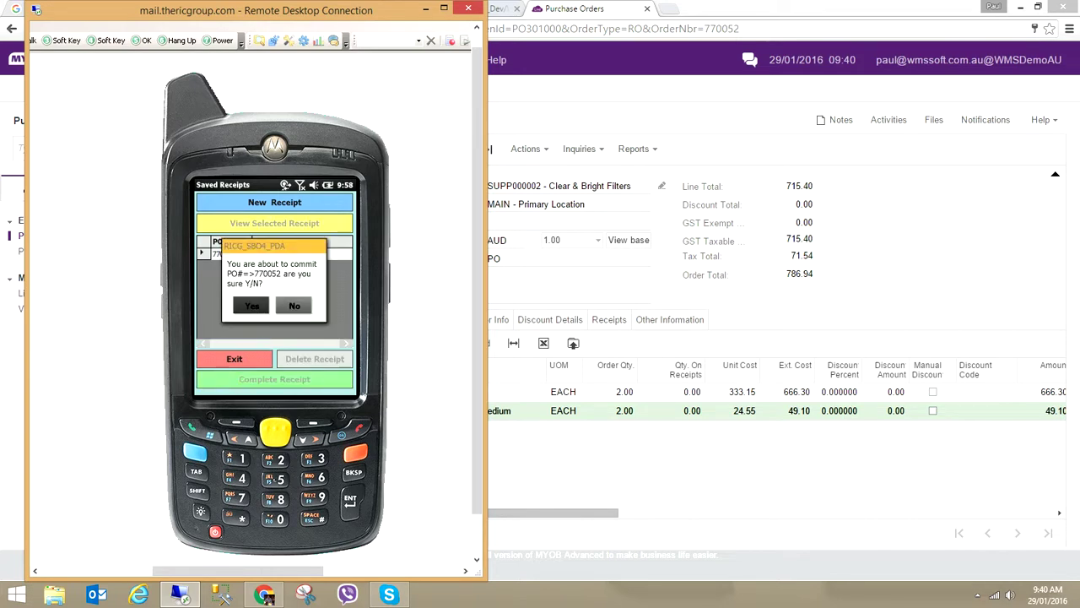
pyautogui.click(252, 306)
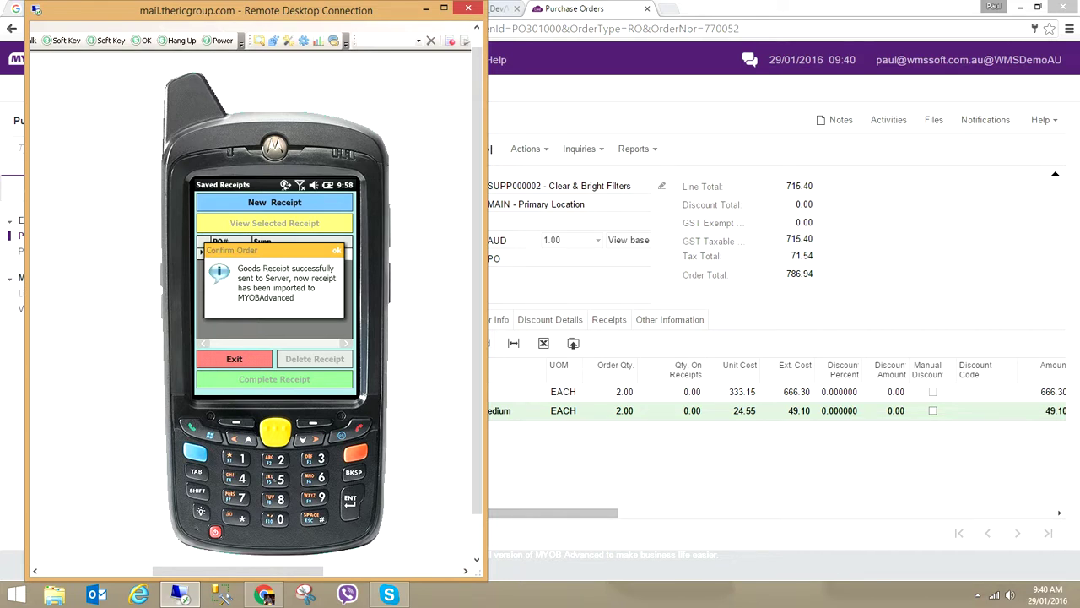
pyautogui.press('Return')
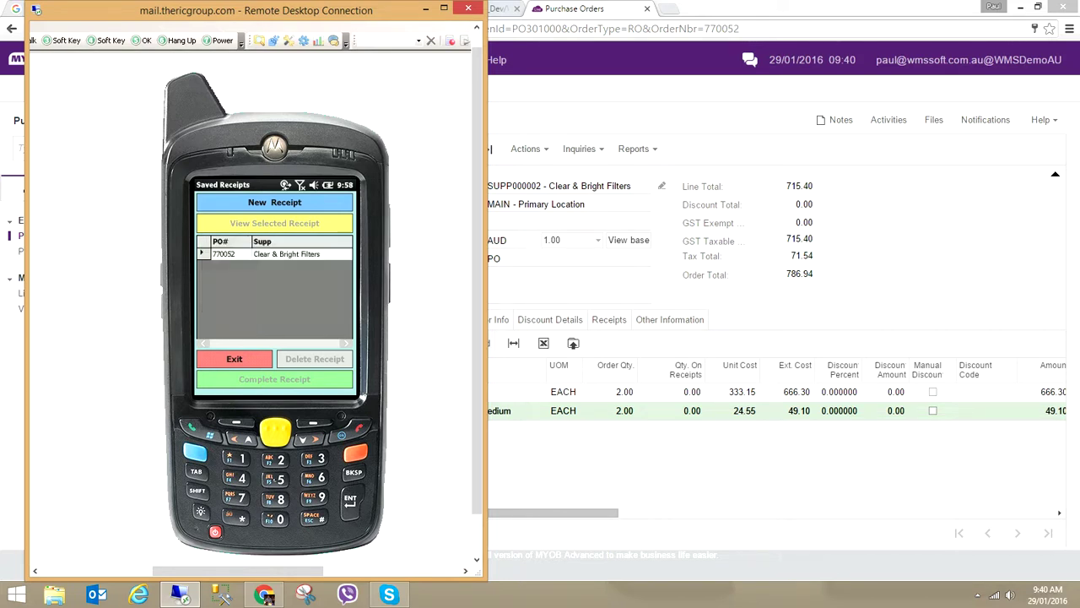
pyautogui.press('Escape')
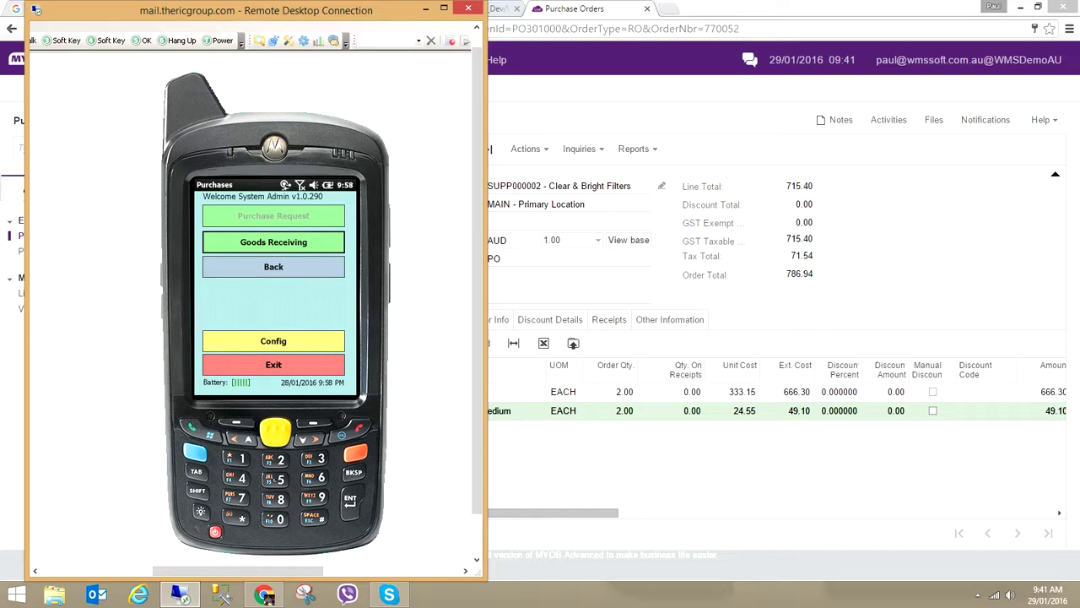
pyautogui.press('Return')
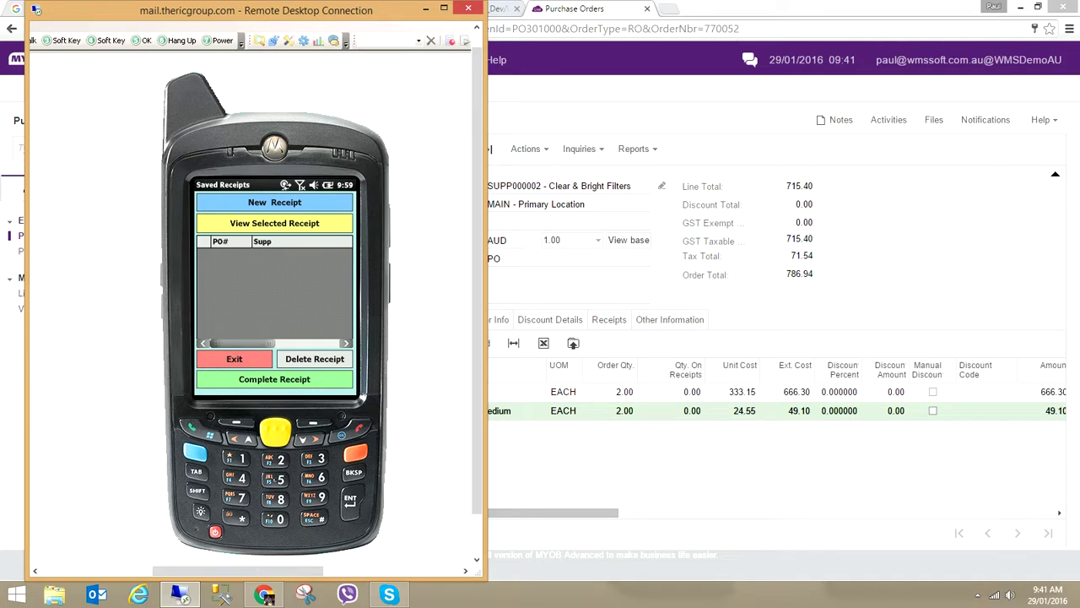
pyautogui.press('Escape')
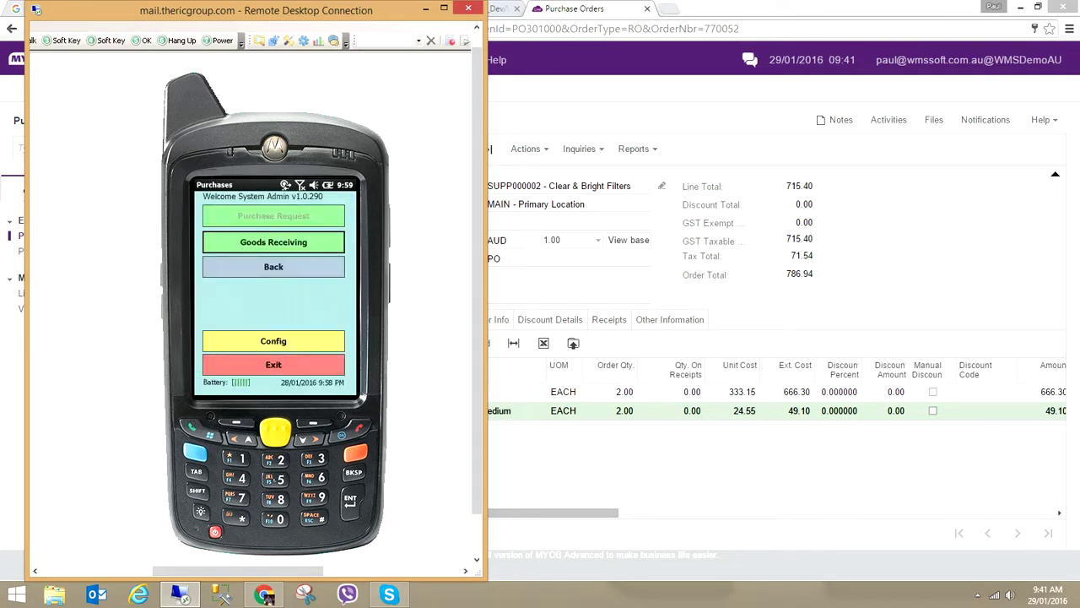
pyautogui.press('Escape')
# Switch back to the purchase order in MYOB Advanced, reload it and check its receipts.
pyautogui.hotkey('alt', 'Tab')
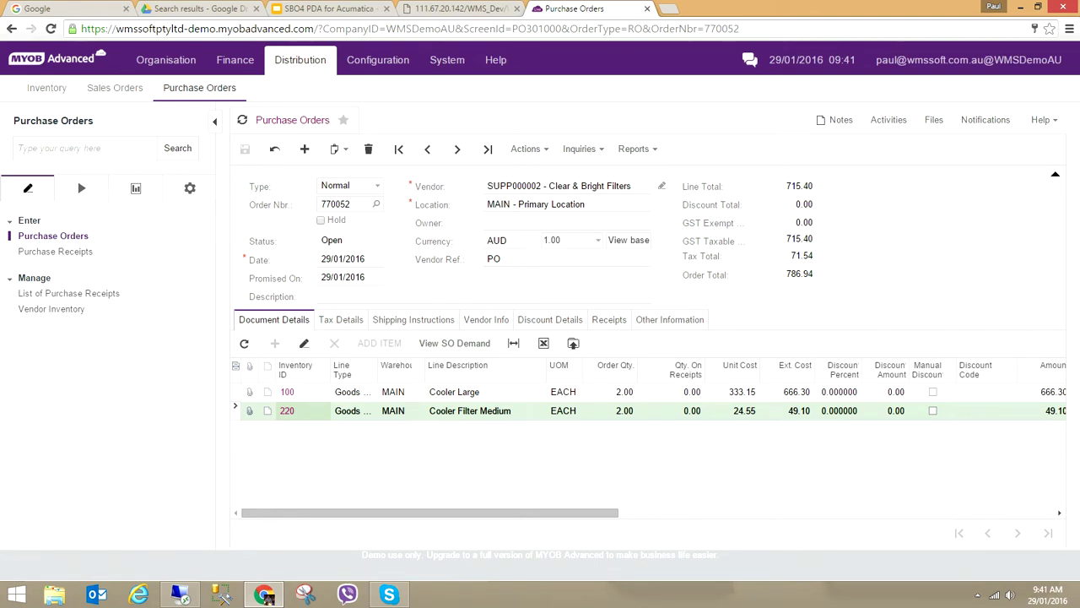
pyautogui.press('pageup')
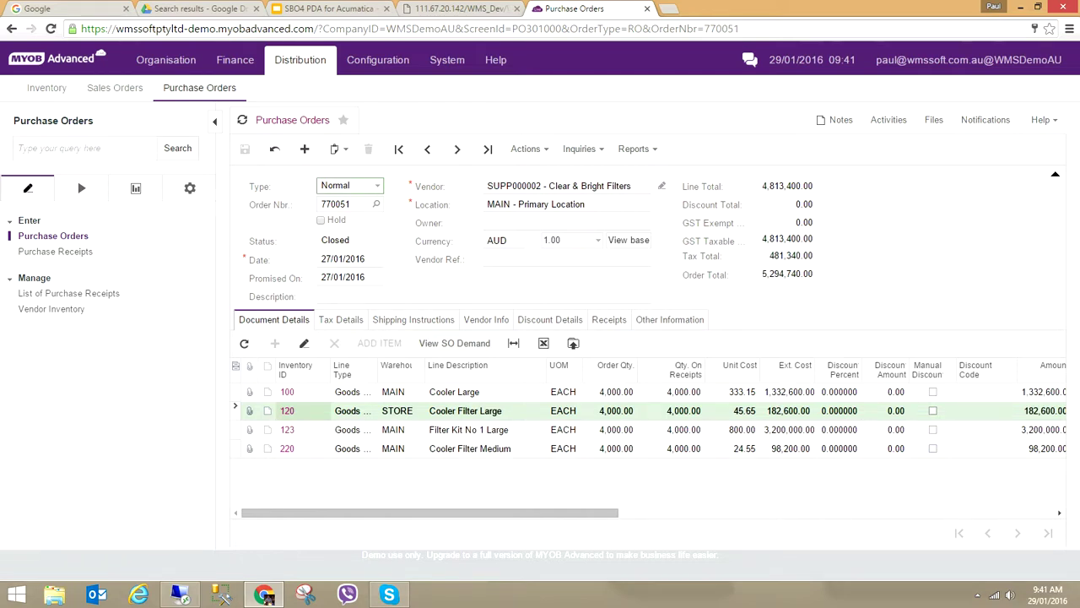
pyautogui.press('pagedown')
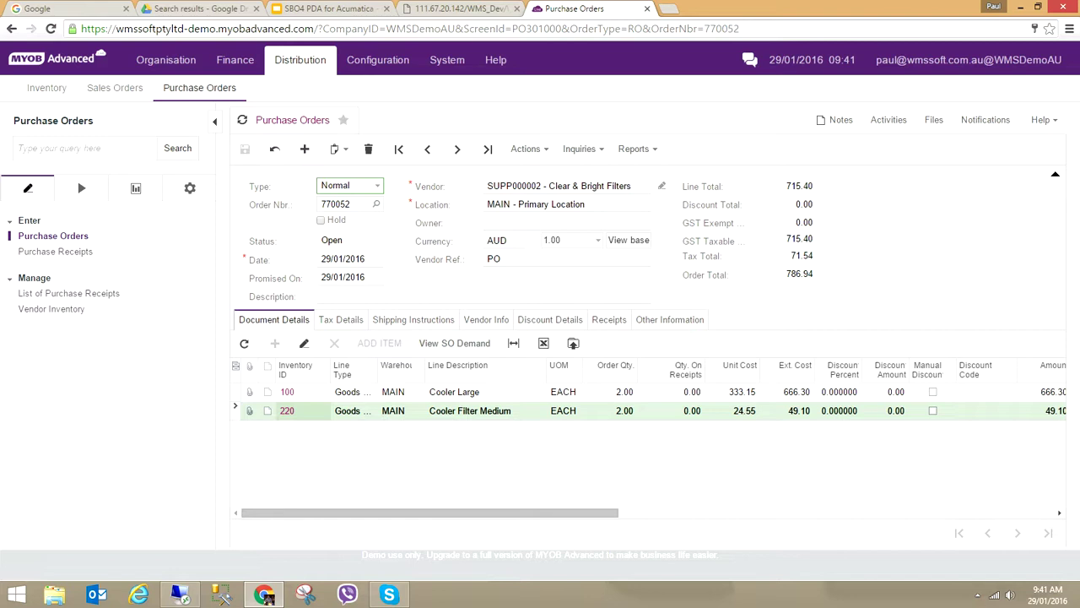
pyautogui.click(609, 319)
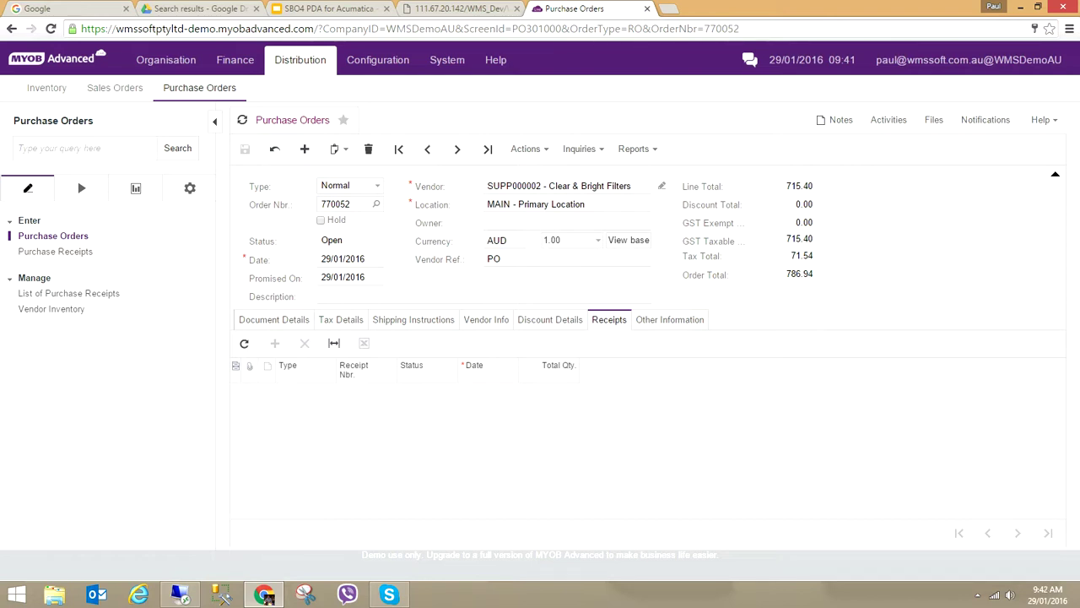
# Go to the previous purchase order and back twice to reload the Clear & Bright Filters order's receipts.
pyautogui.press('pageup')
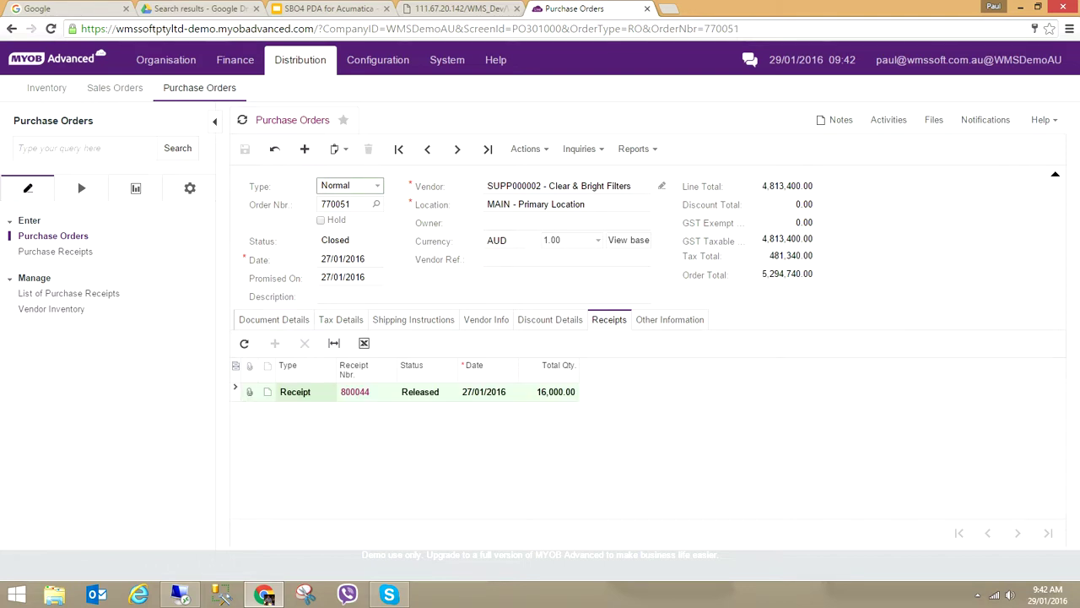
pyautogui.press('pagedown')
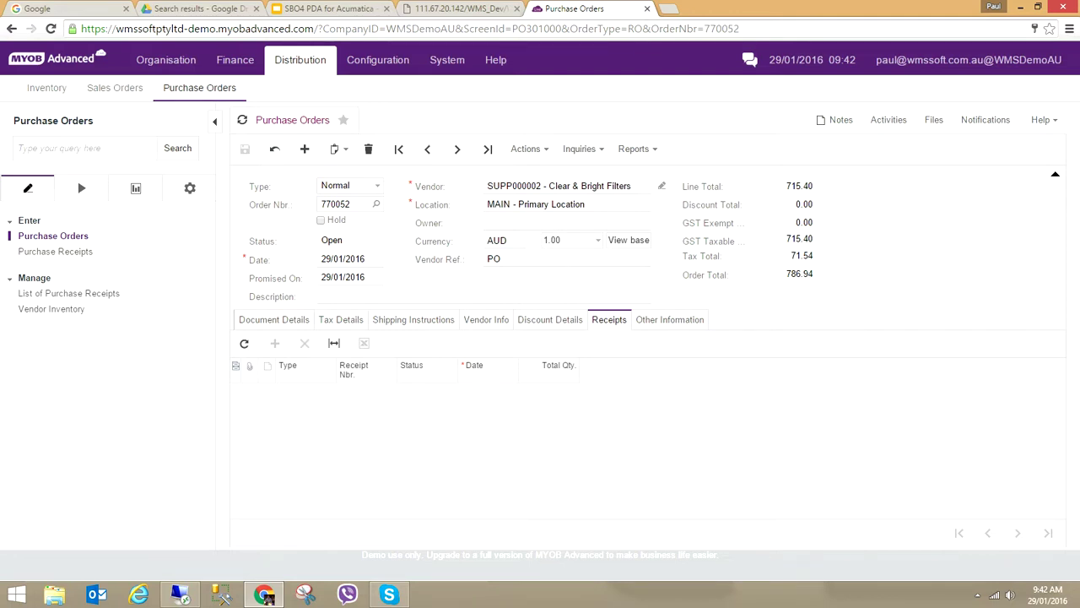
pyautogui.press('pageup')
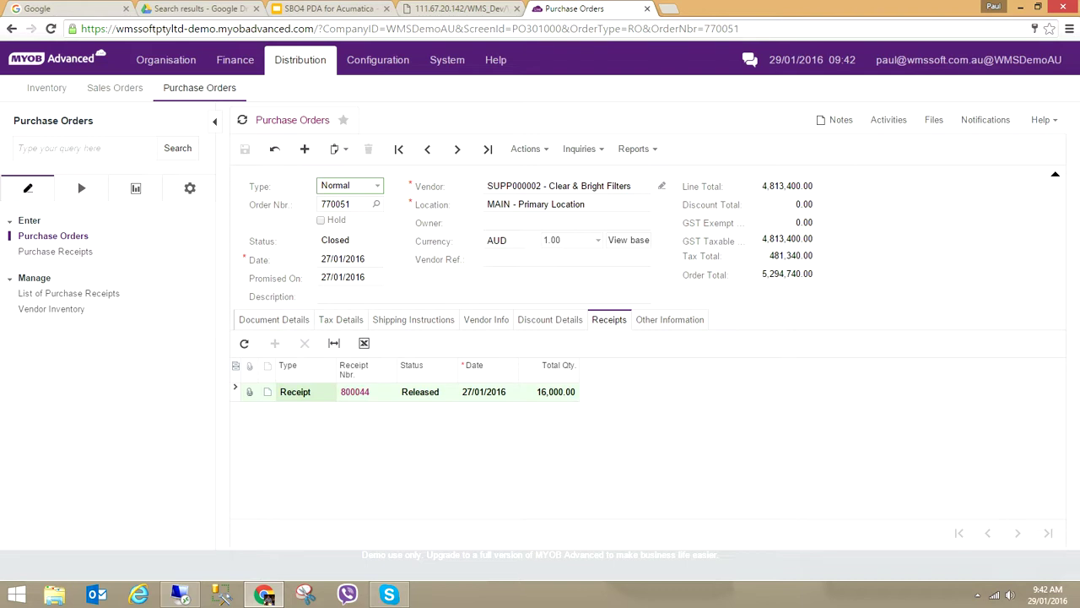
pyautogui.press('pagedown')
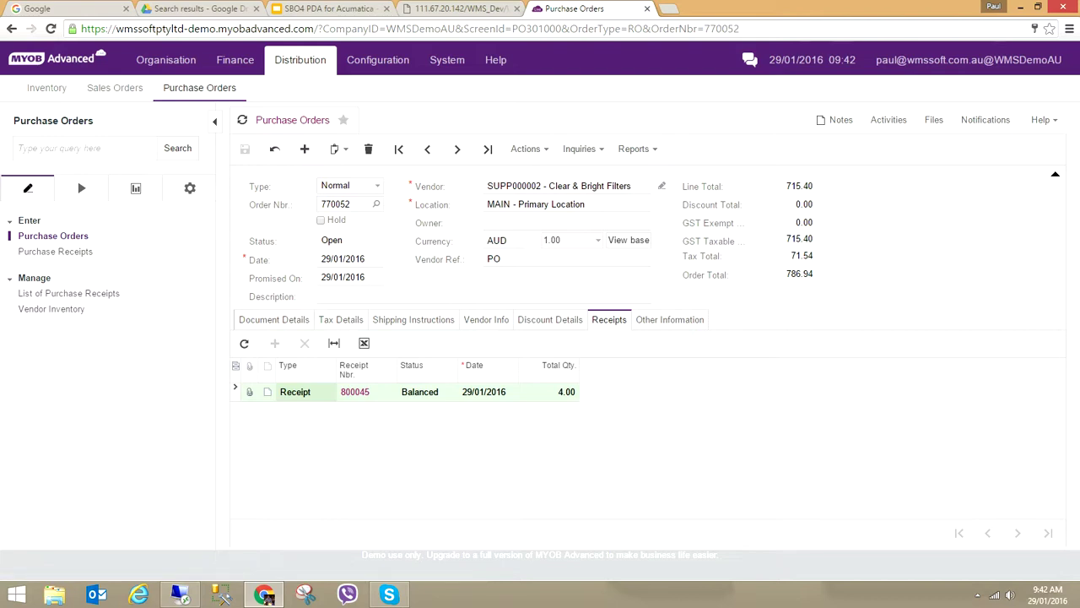
# Open the purchase order's receipt, examine its lines and available actions, and close it.
pyautogui.click(355, 392)
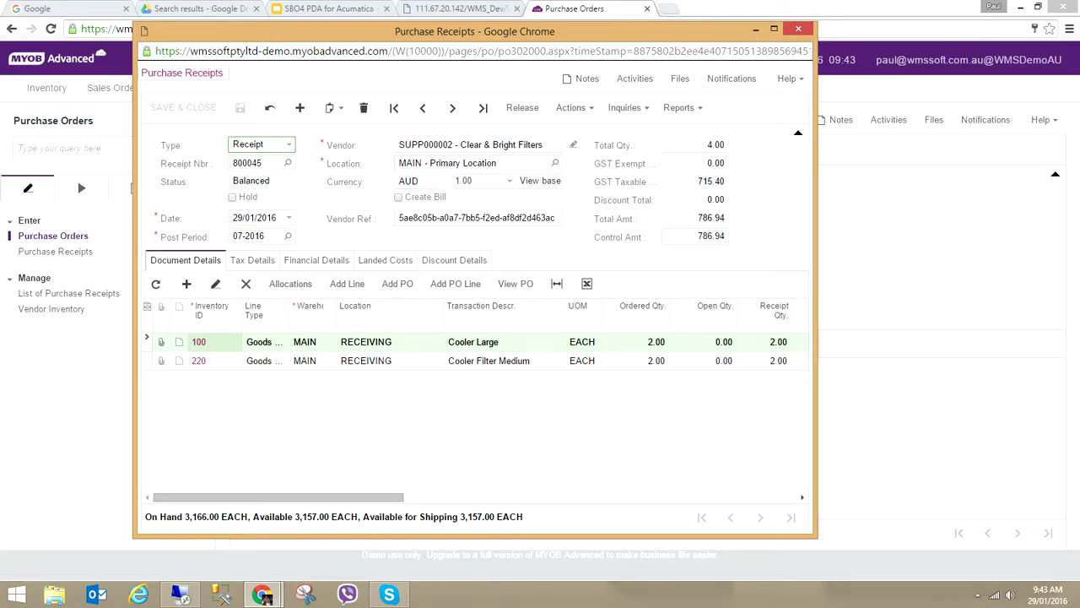
pyautogui.click(572, 107)
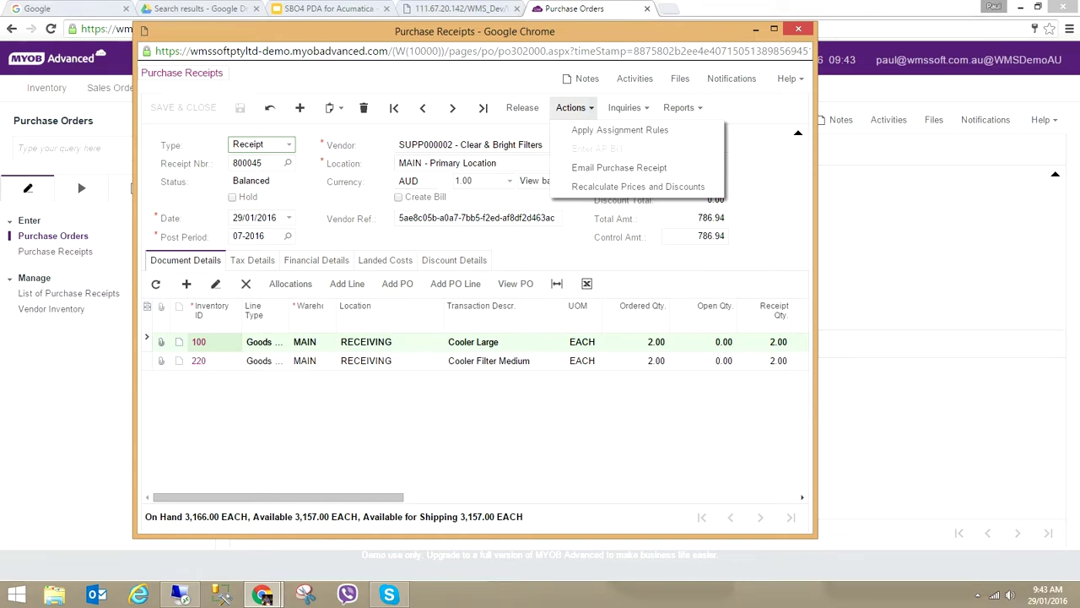
pyautogui.hotkey('ctrl', 'w')
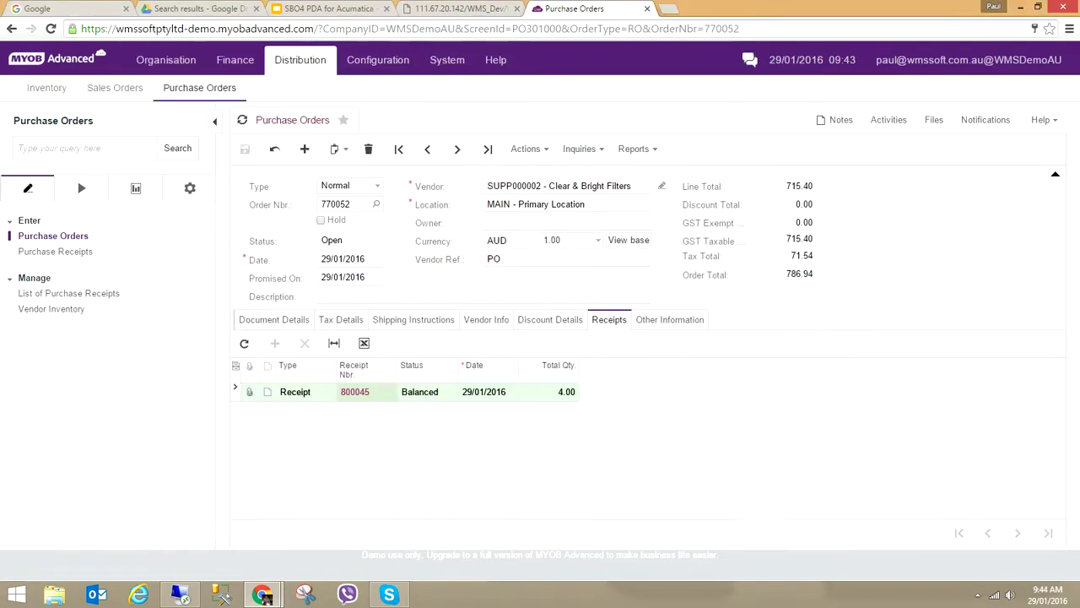
pyautogui.hotkey('alt', 'Tab')
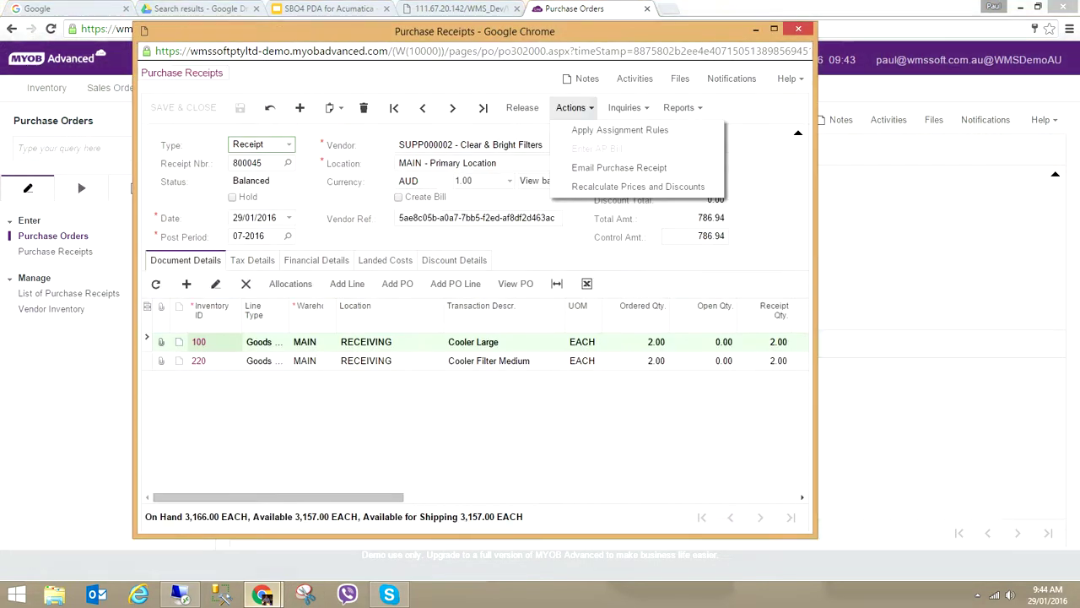
pyautogui.hotkey('ctrl', 'w')
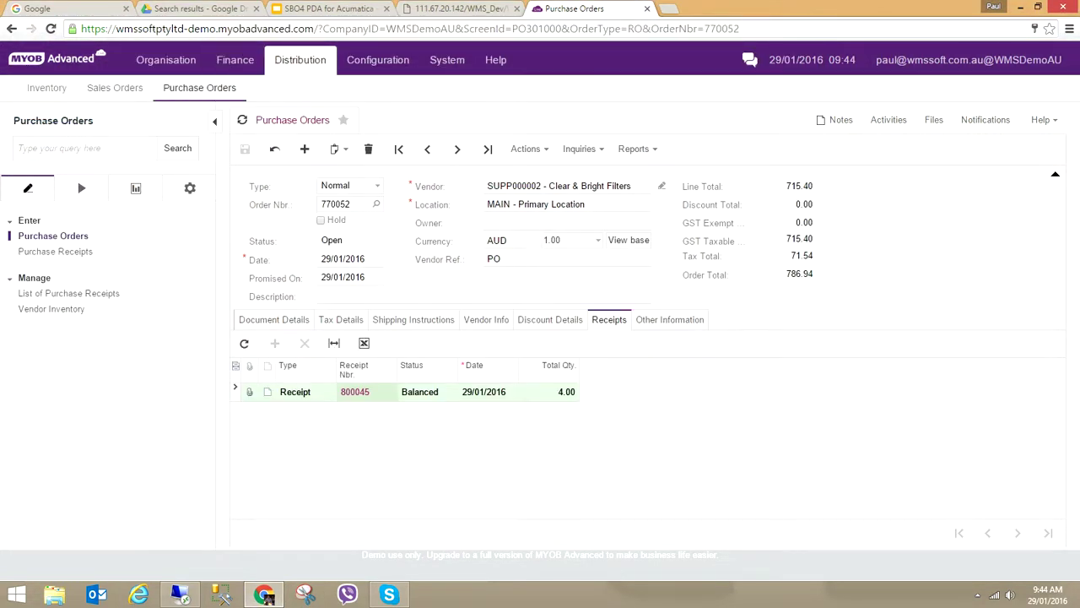
# Create a new sales order for the customer A-Z Stationery Supplies.
pyautogui.click(43, 235)
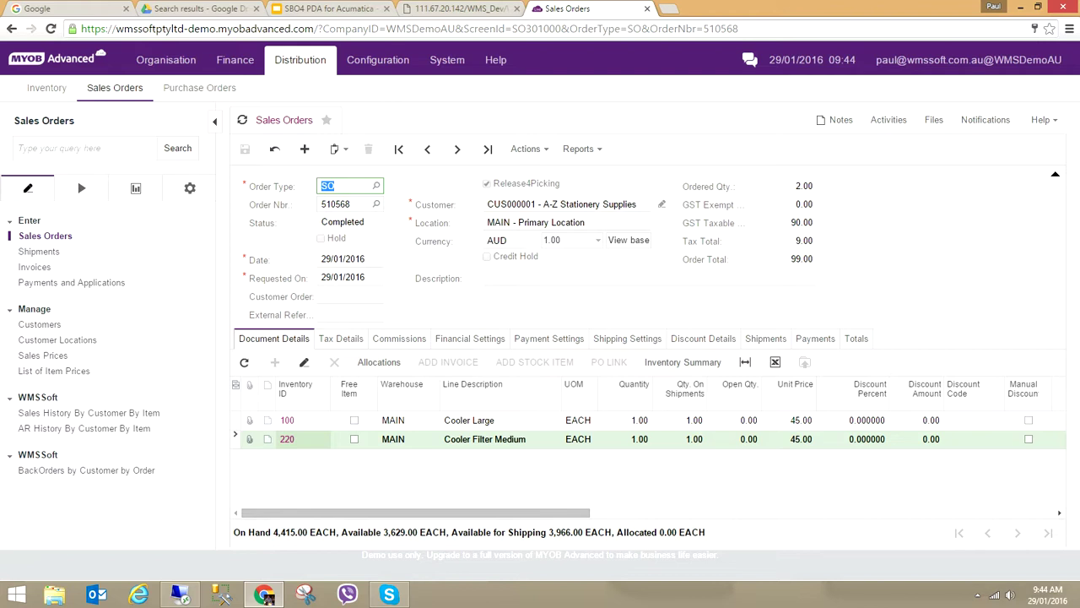
pyautogui.press('ctrl+Insert')
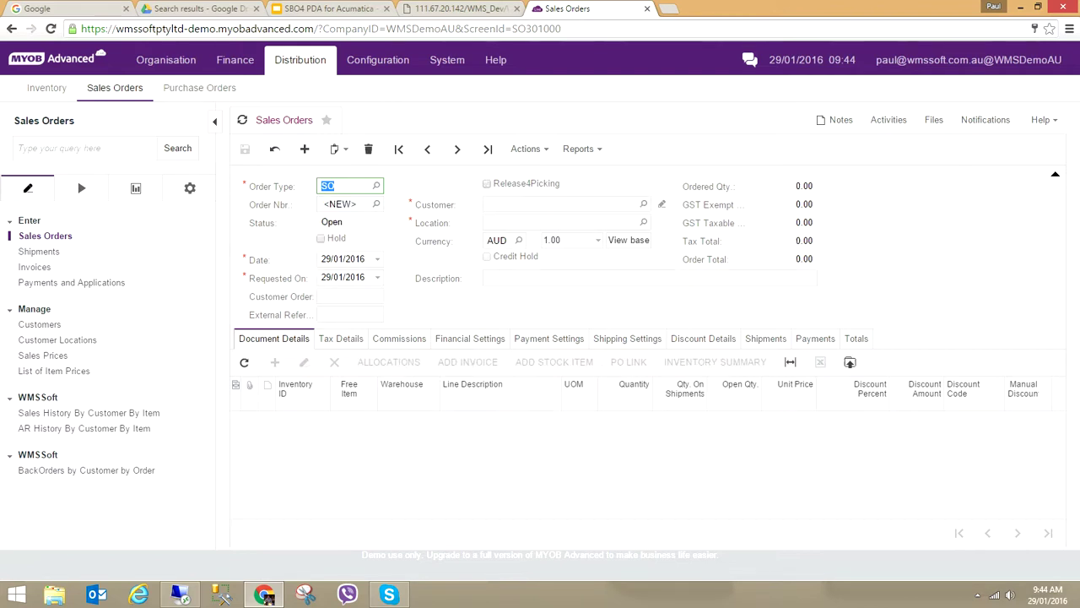
pyautogui.click(561, 204)
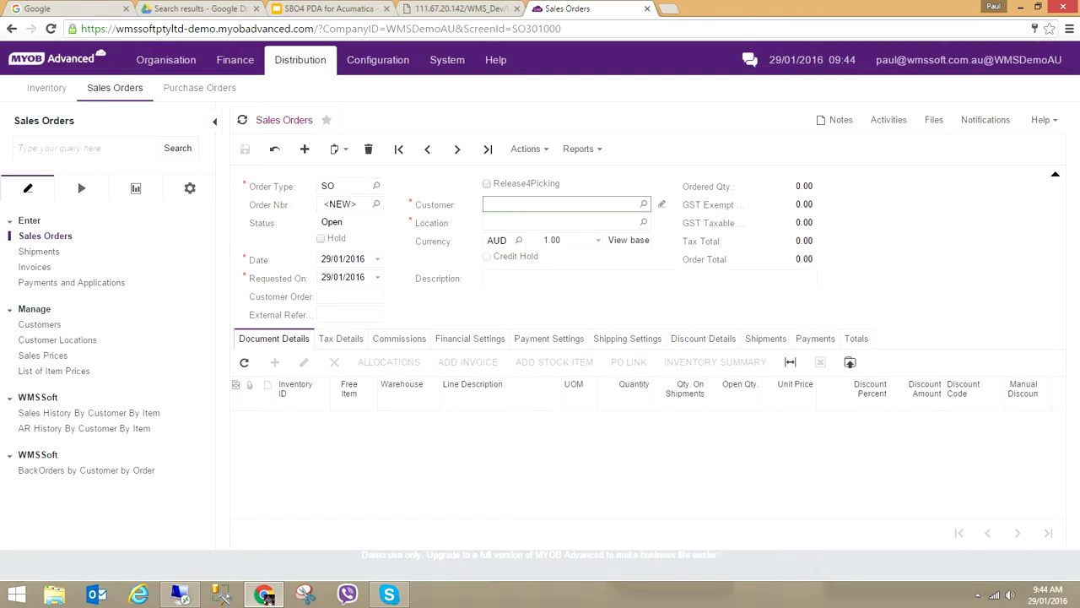
pyautogui.press('F3')
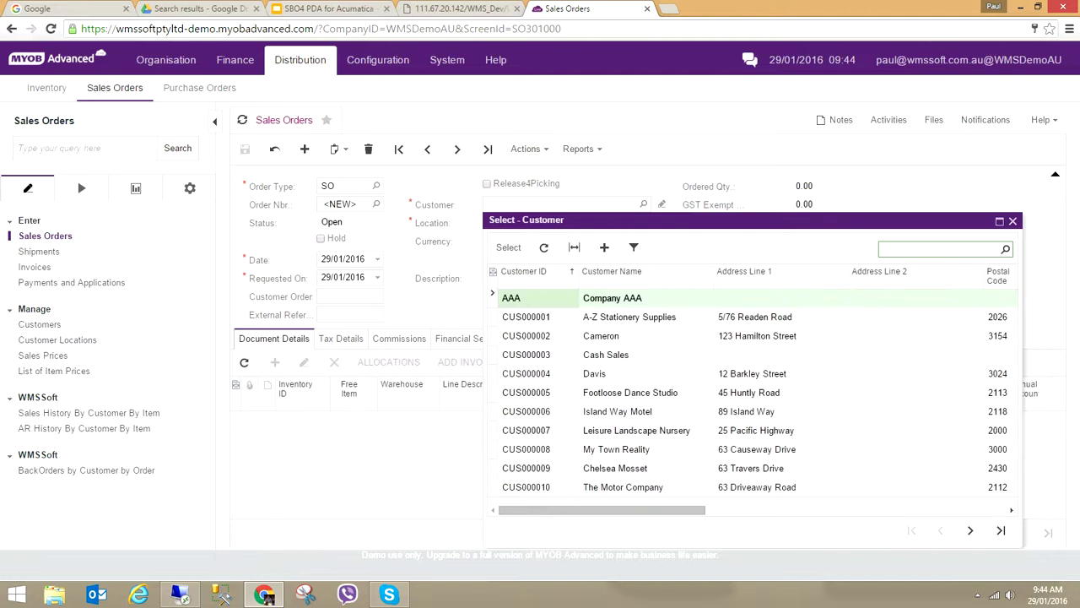
pyautogui.press('Down')
pyautogui.press('Return')
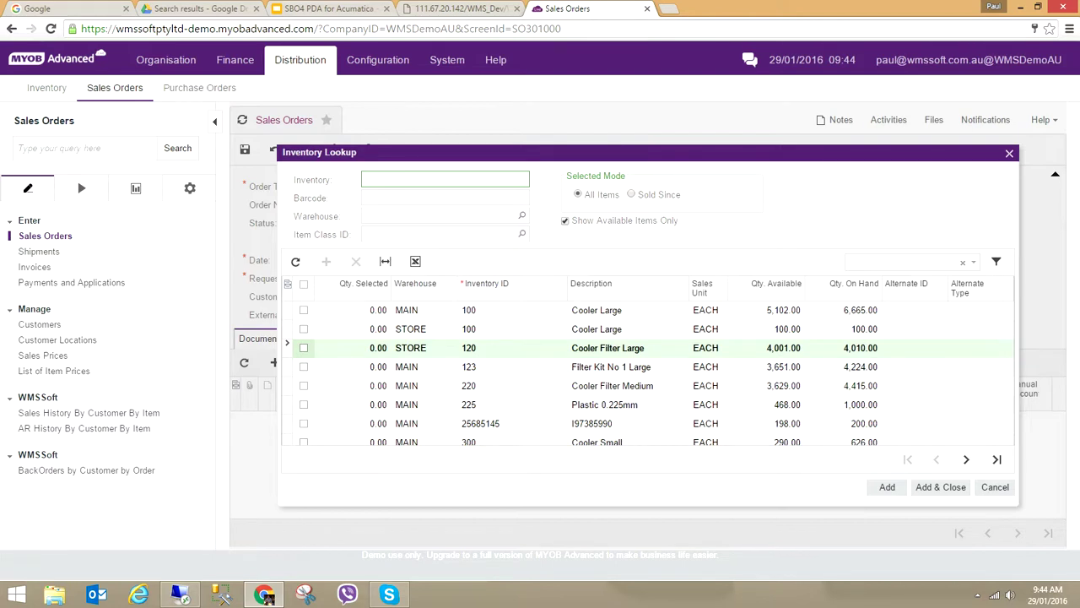
# Filter the inventory lookup by warehouse MAIN and "mc", and add item PDAMC67, Motorola PDA MC67, to the sales order.
pyautogui.click(521, 215)
pyautogui.press('Return')
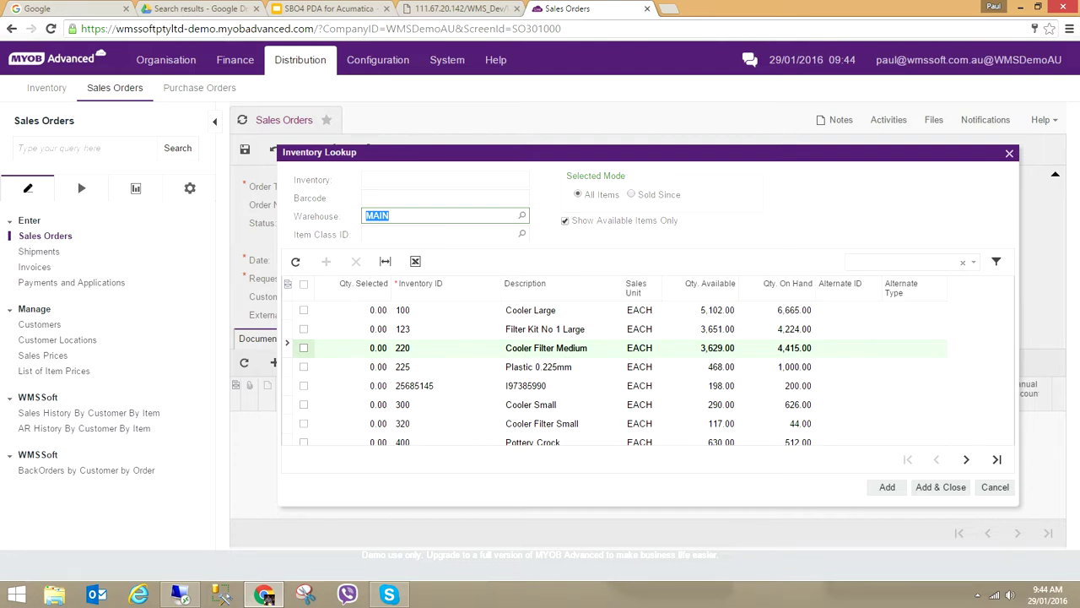
pyautogui.click(304, 310)
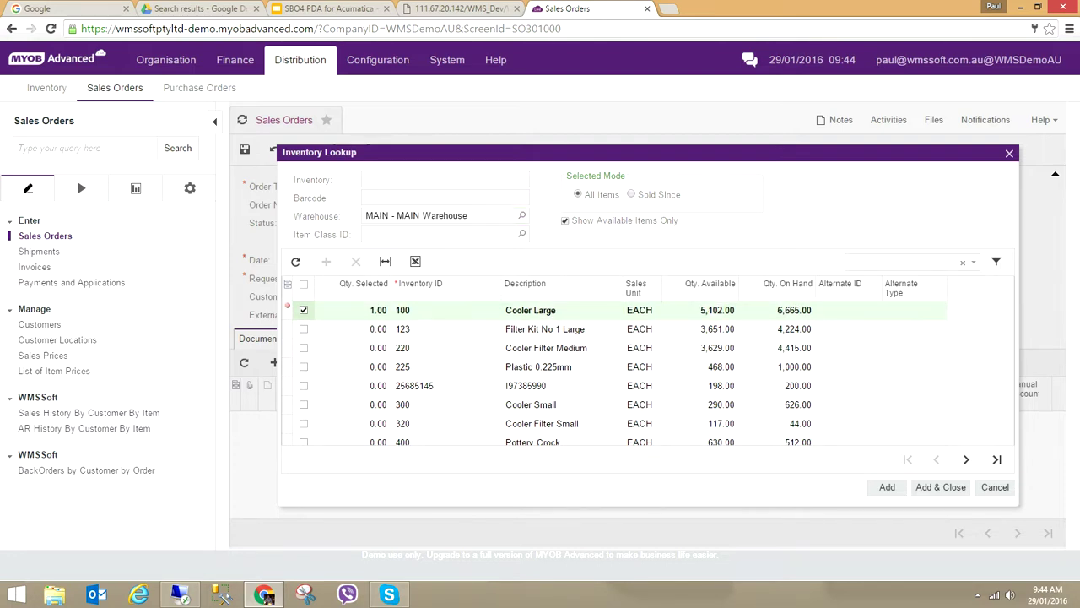
pyautogui.click(304, 309)
pyautogui.click(445, 179)
pyautogui.write('mc')
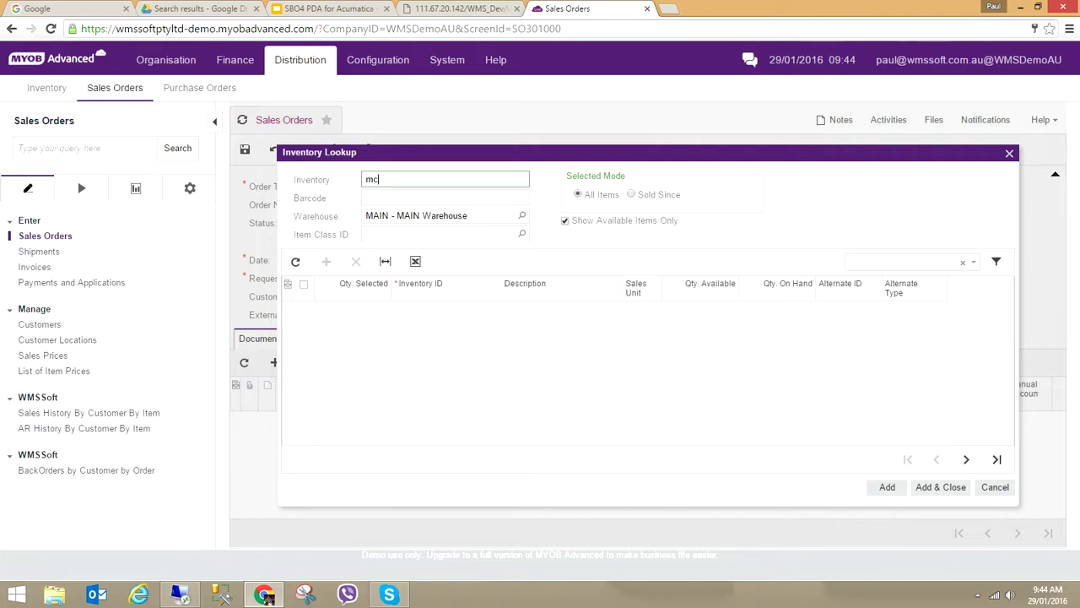
pyautogui.click(304, 310)
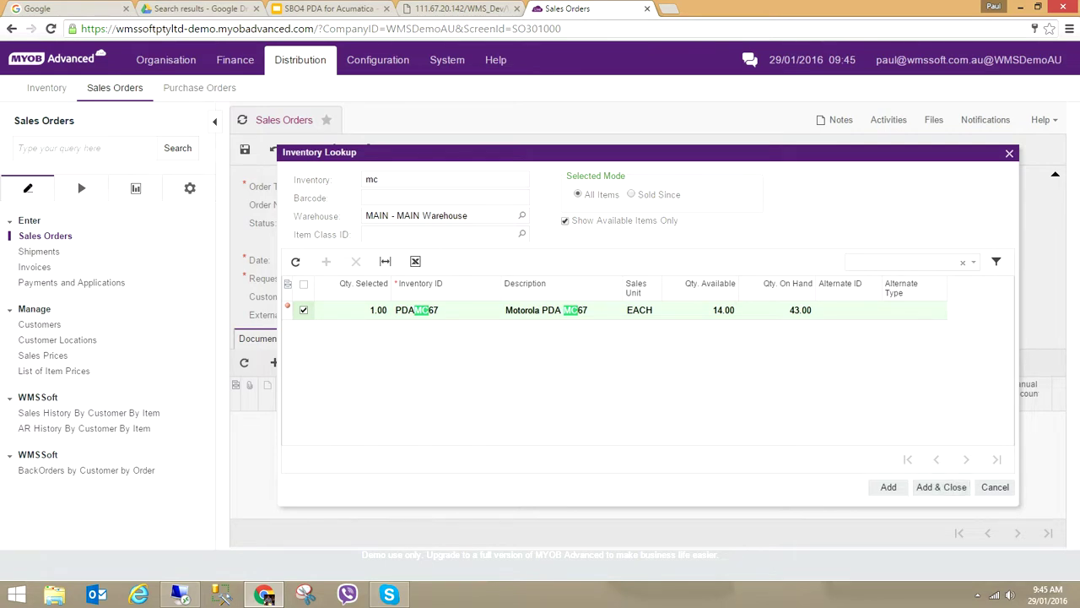
# Set the PDAMC67 line quantity to 2, and save the sales order with Release4Picking enabled.
pyautogui.click(625, 420)
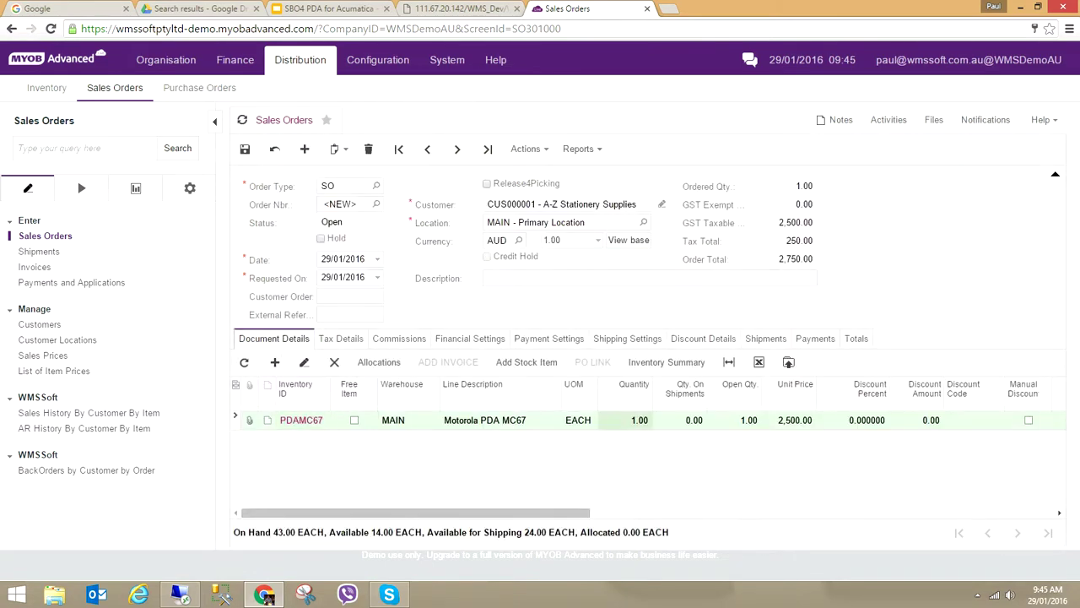
pyautogui.write('2')
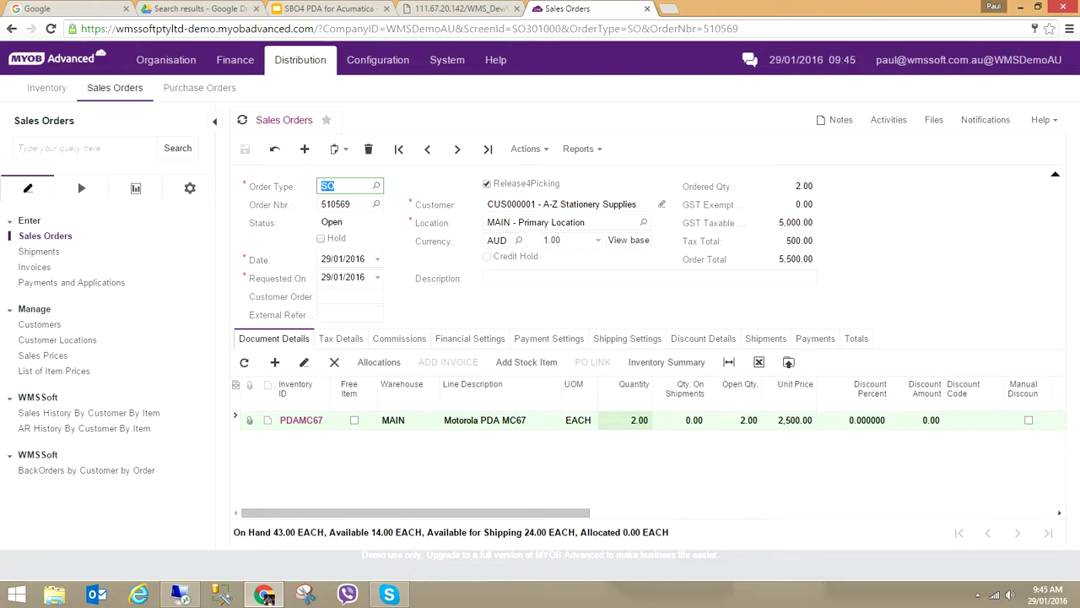
# Switch to the Pick Pack Manager, check the released and open orders, and view the new A-Z Stationery Supplies order's lines.
pyautogui.hotkey('ctrl', 'shift', 'Tab')
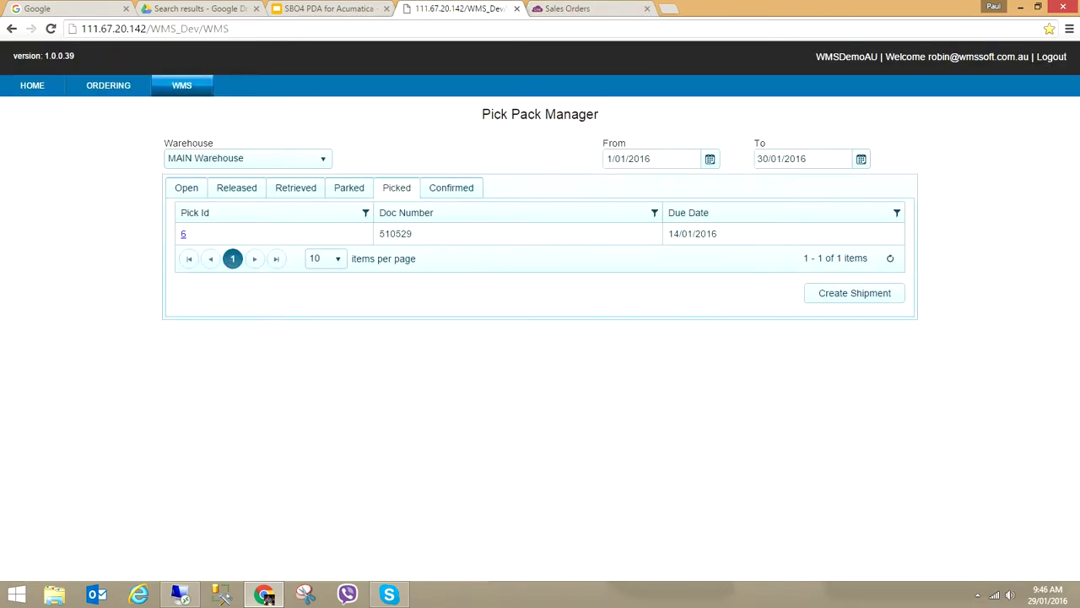
pyautogui.click(236, 187)
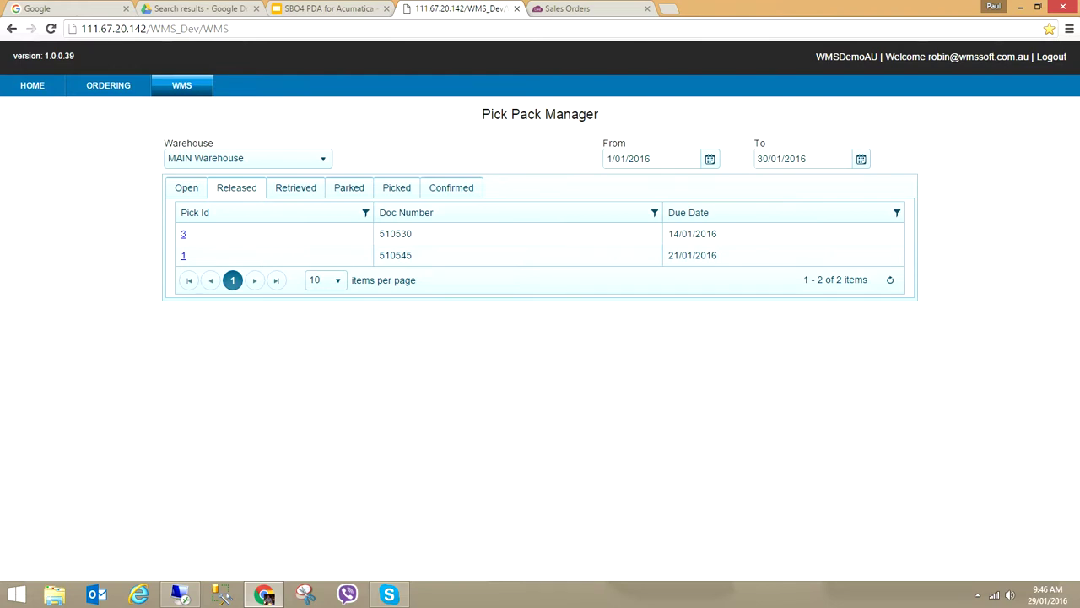
pyautogui.click(186, 187)
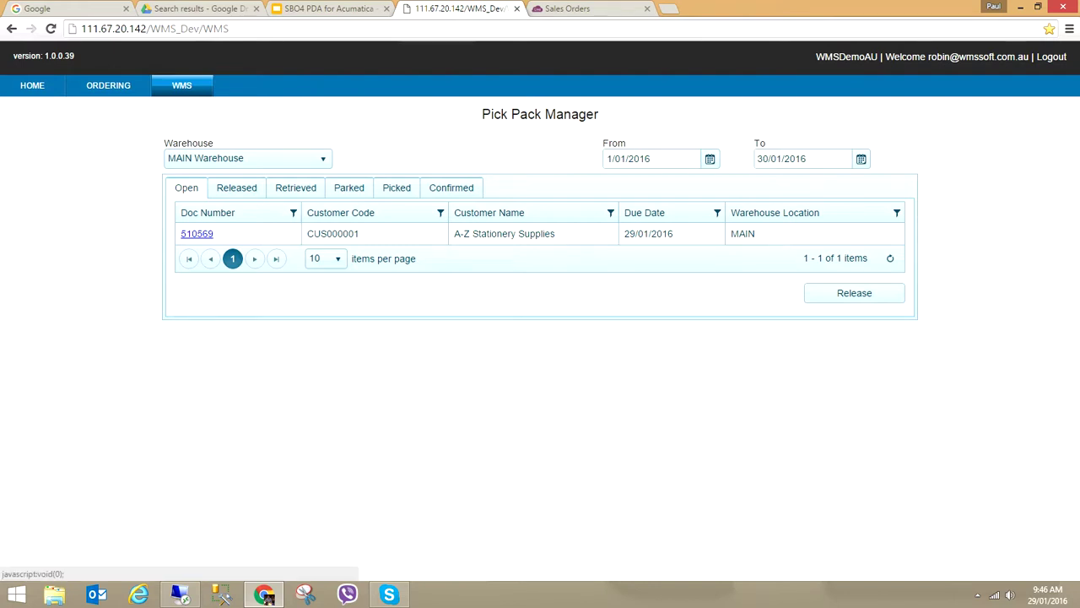
pyautogui.click(197, 234)
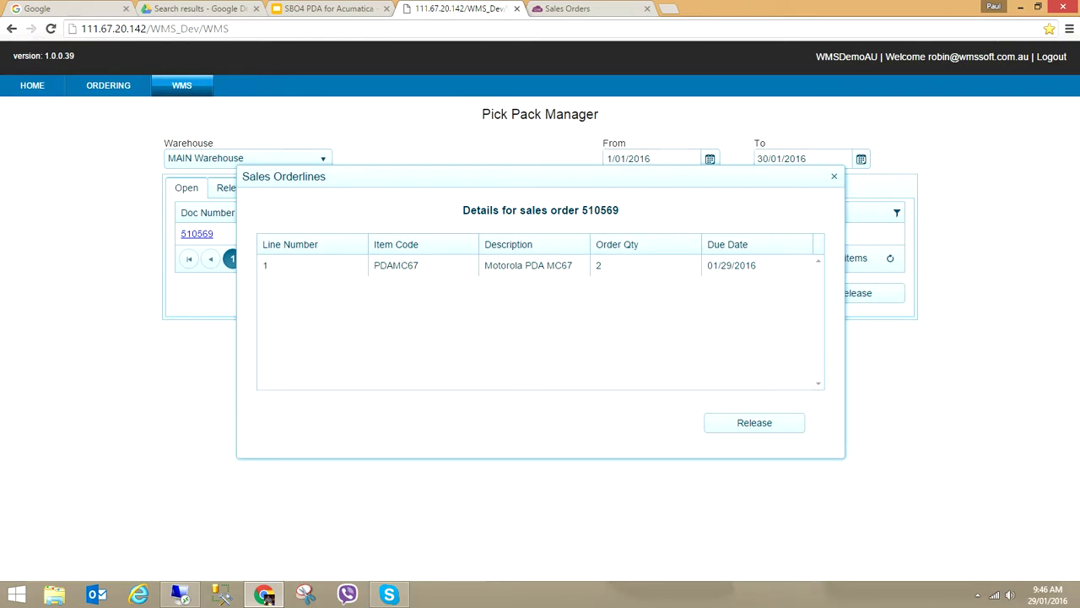
pyautogui.click(834, 175)
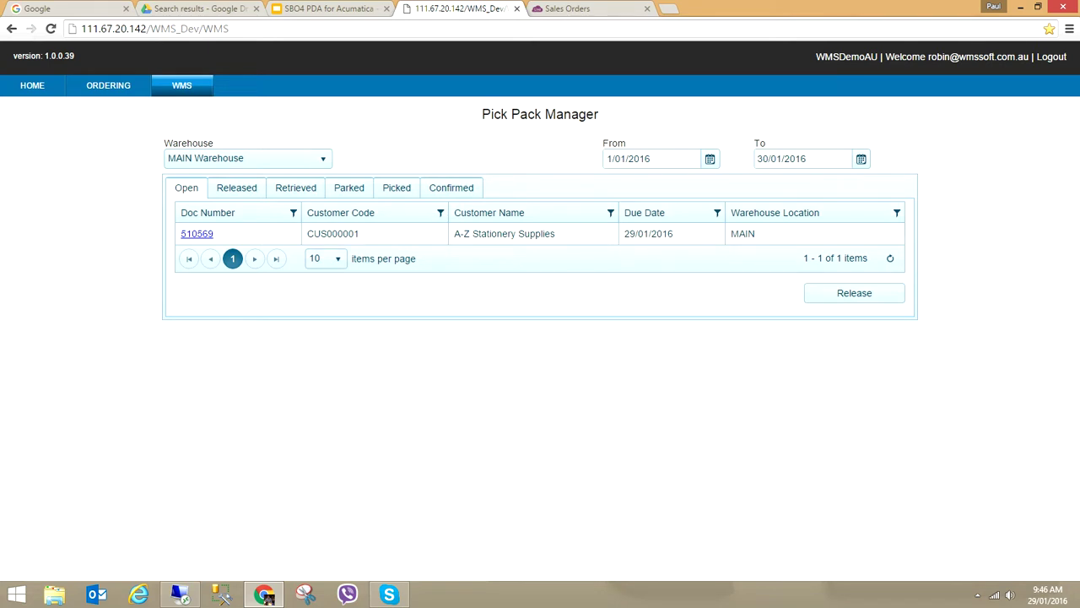
# Switch to the handheld in Remote Desktop and open the Pick/Pack list.
pyautogui.click(180, 594)
pyautogui.click(274, 217)
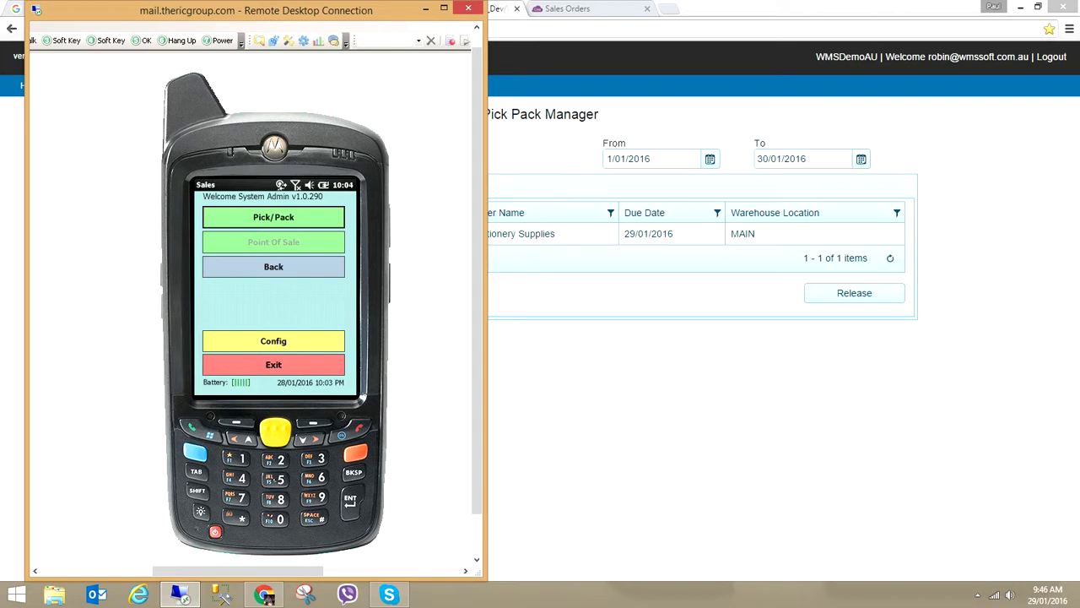
pyautogui.click(274, 217)
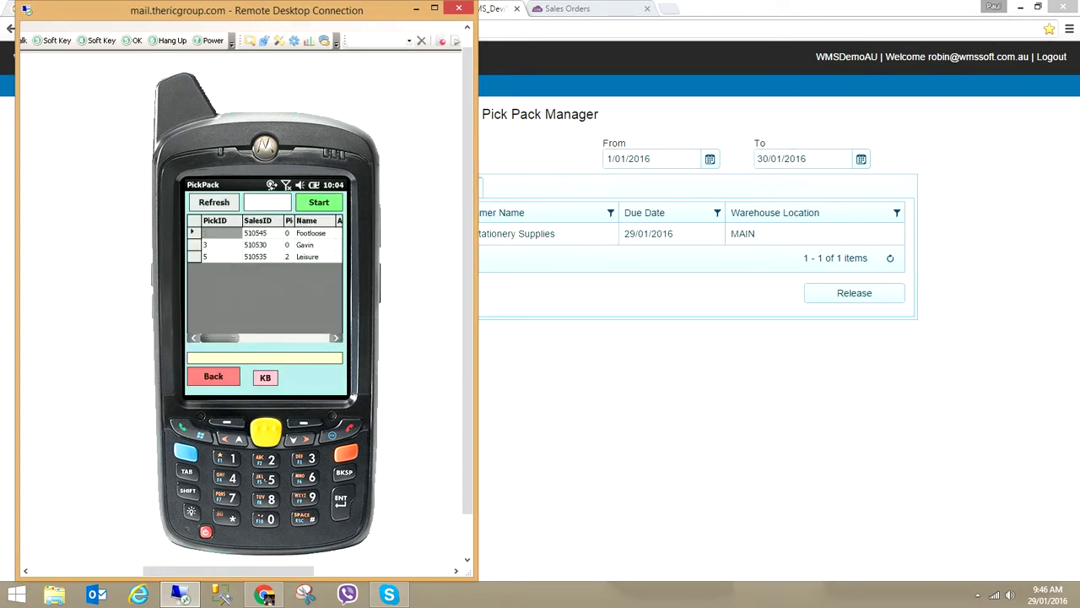
# Return to the Pick Pack Manager, release the open A-Z Stationery Supplies order from its line details, and check the released picks.
pyautogui.hotkey('alt', 'Tab')
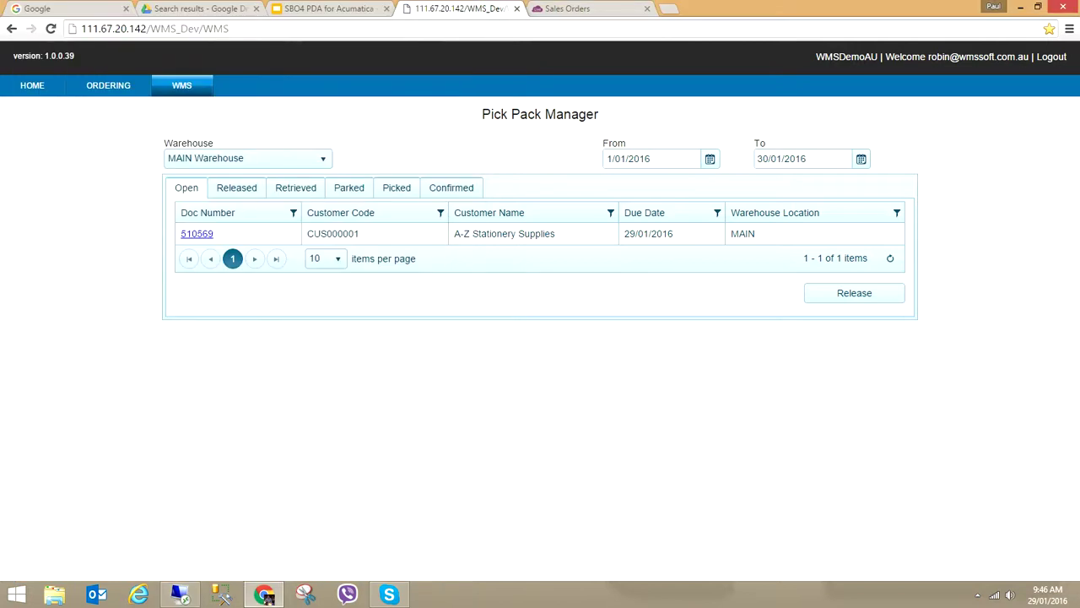
pyautogui.click(504, 234)
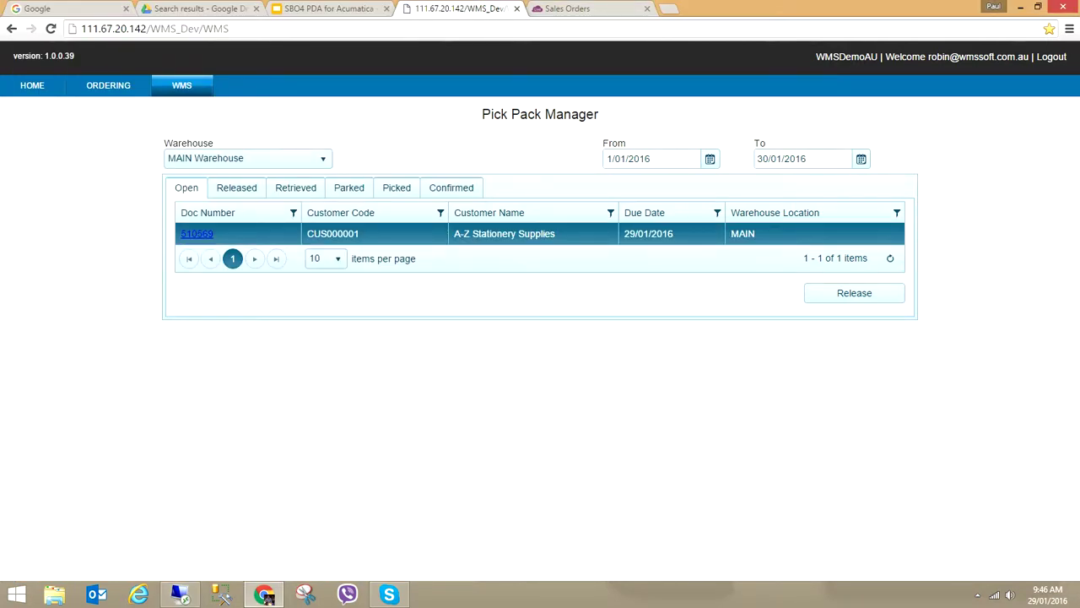
pyautogui.click(197, 234)
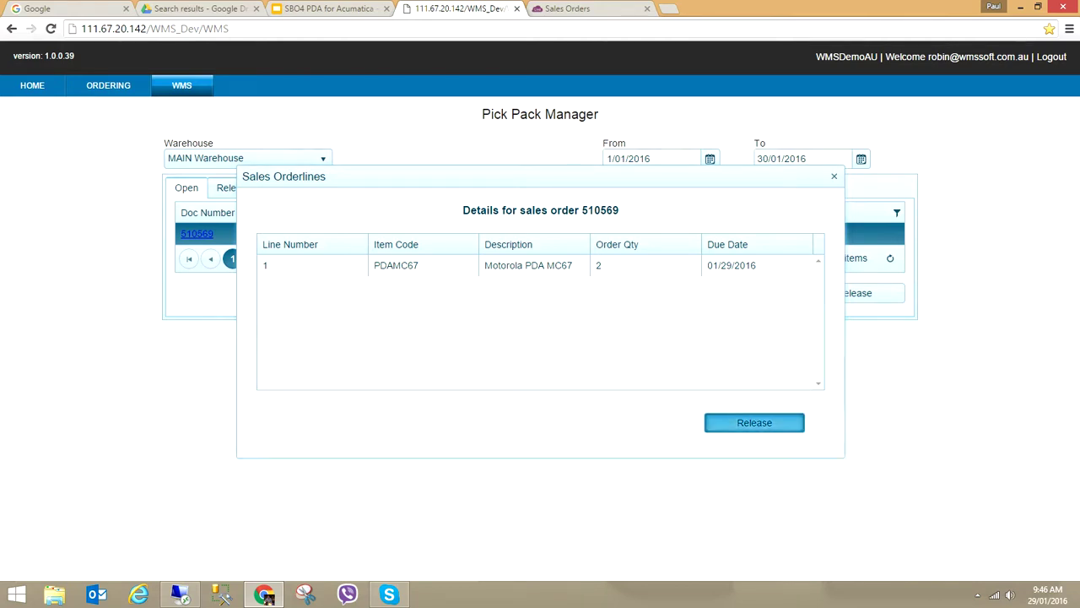
pyautogui.click(754, 422)
pyautogui.click(236, 188)
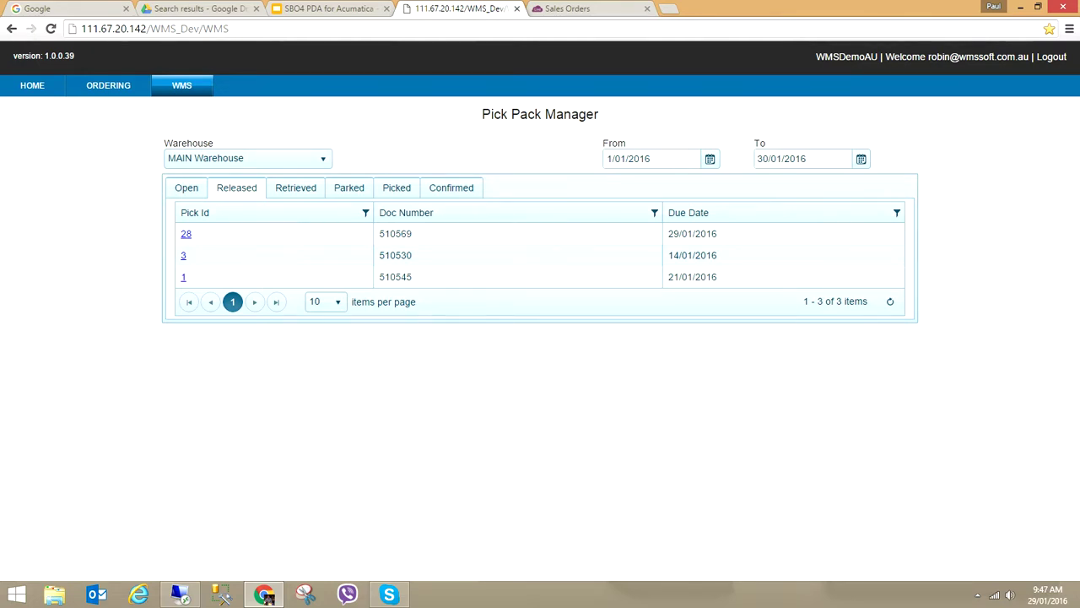
# Switch to the handheld, start refreshed pick 28, and open serial selection for item PDAMC67.
pyautogui.hotkey('alt', 'Tab')
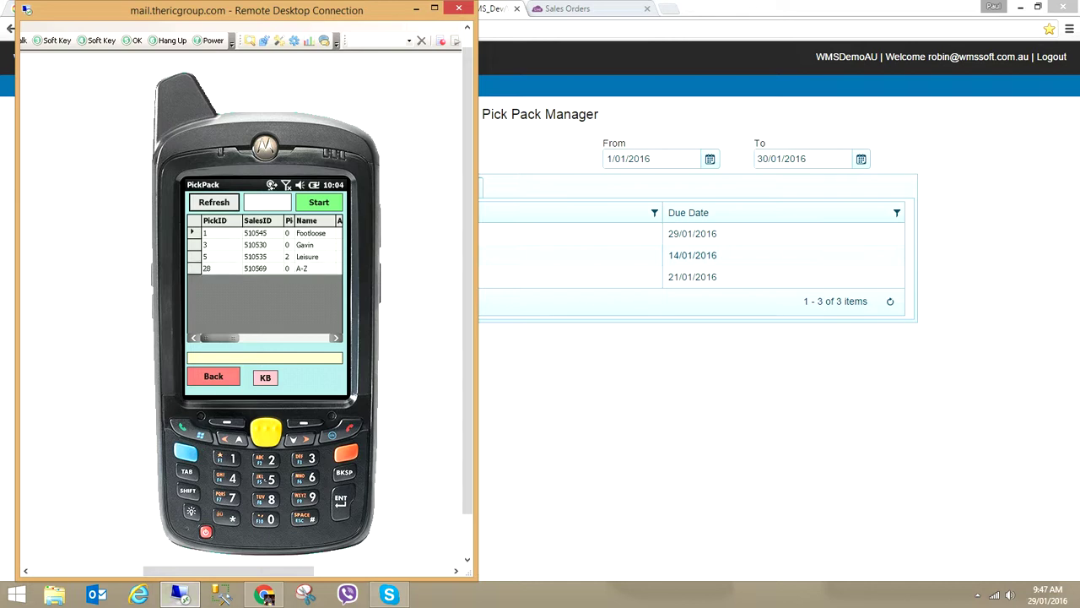
pyautogui.write('28')
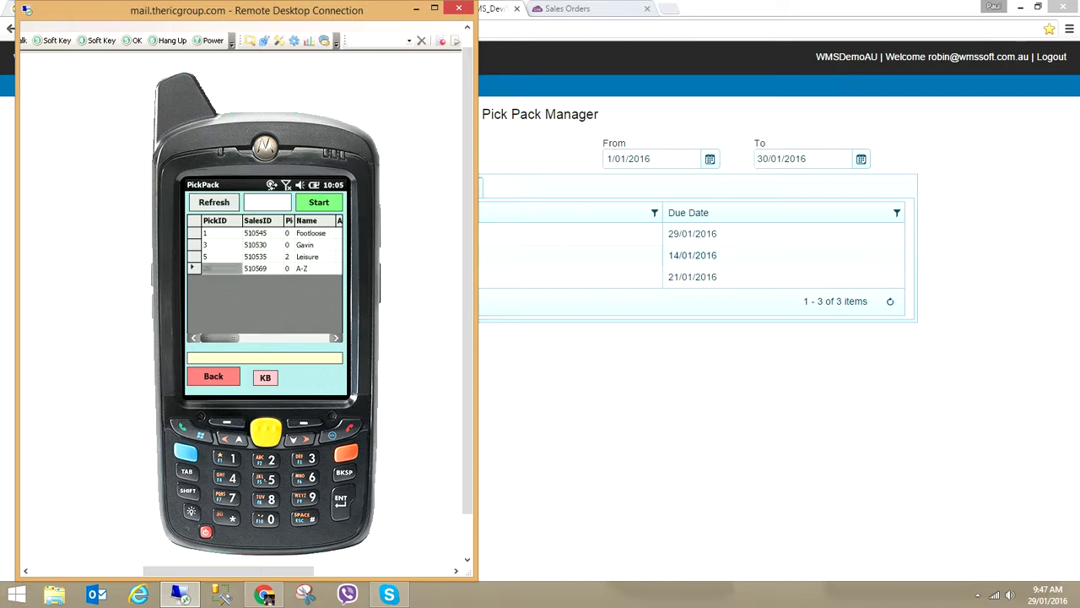
pyautogui.press('Return')
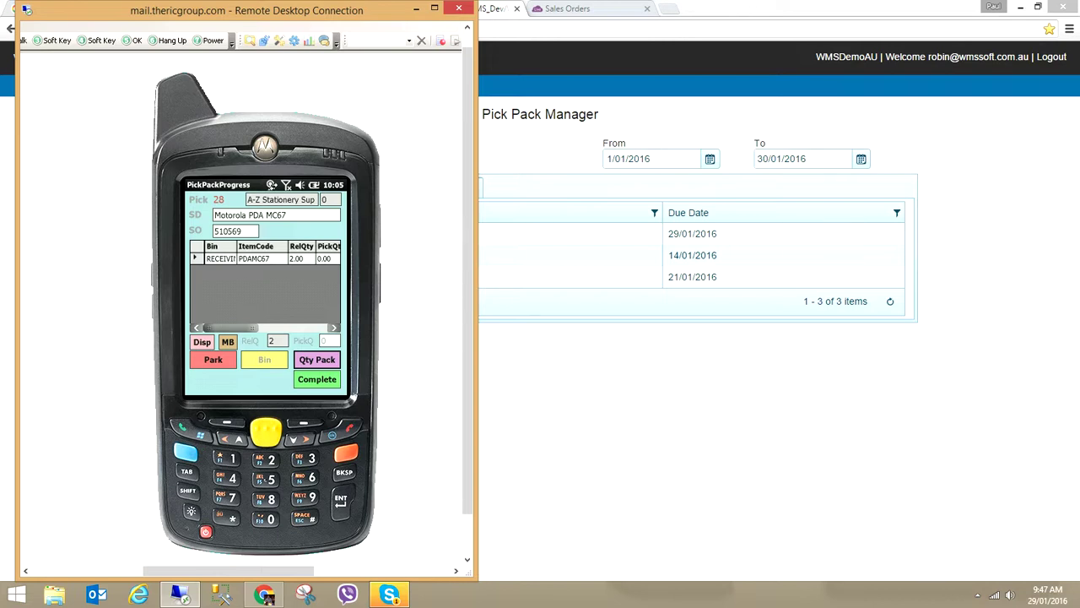
pyautogui.click(317, 360)
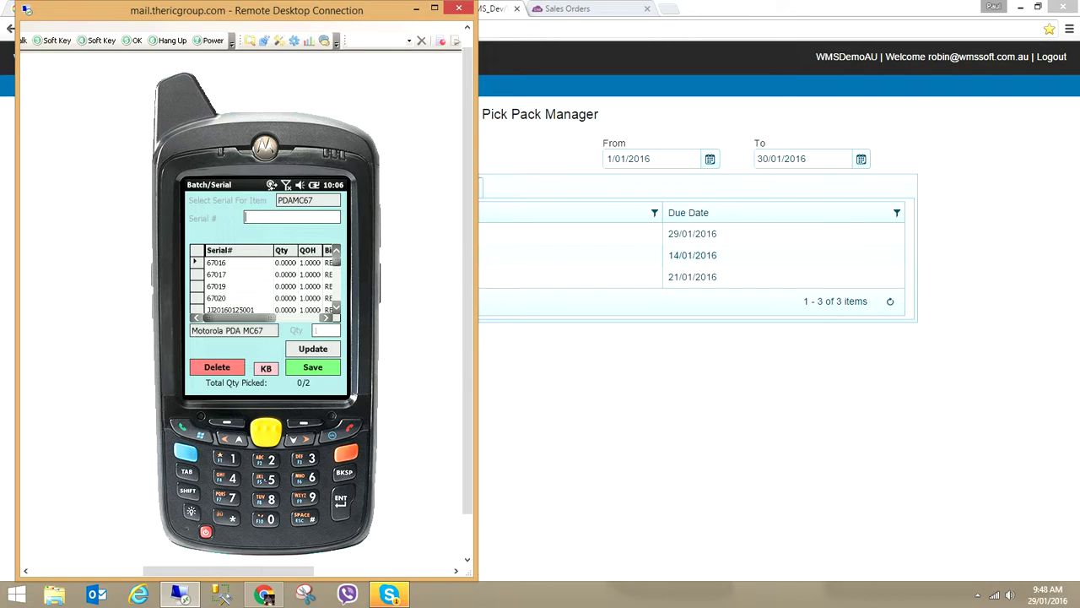
# Assign serials 67016 and 67017 to item PDAMC67, save the selection, and complete pick 28.
pyautogui.click(313, 349)
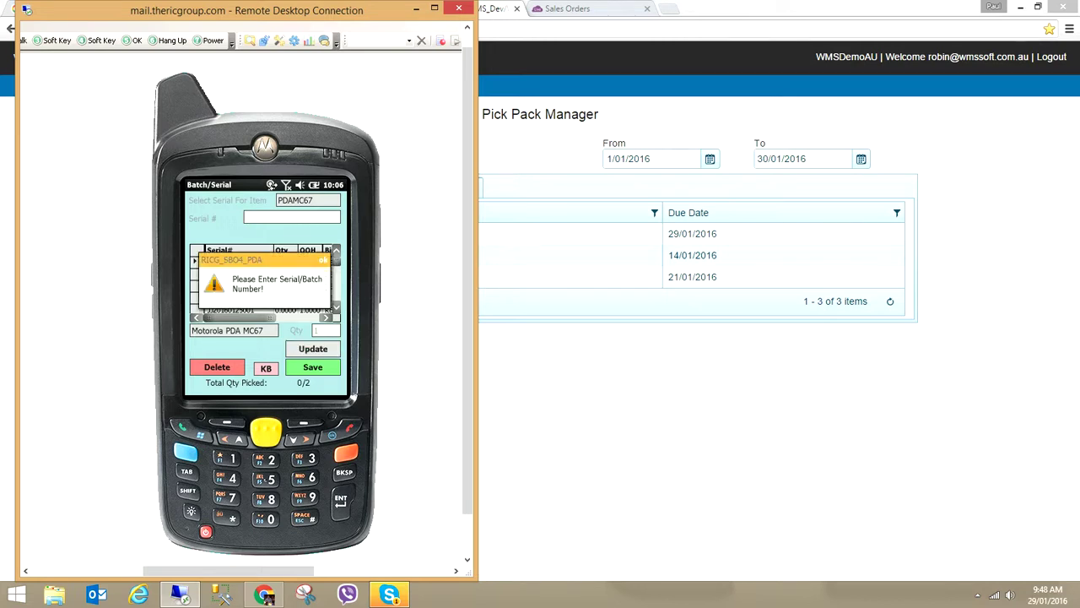
pyautogui.press('Return')
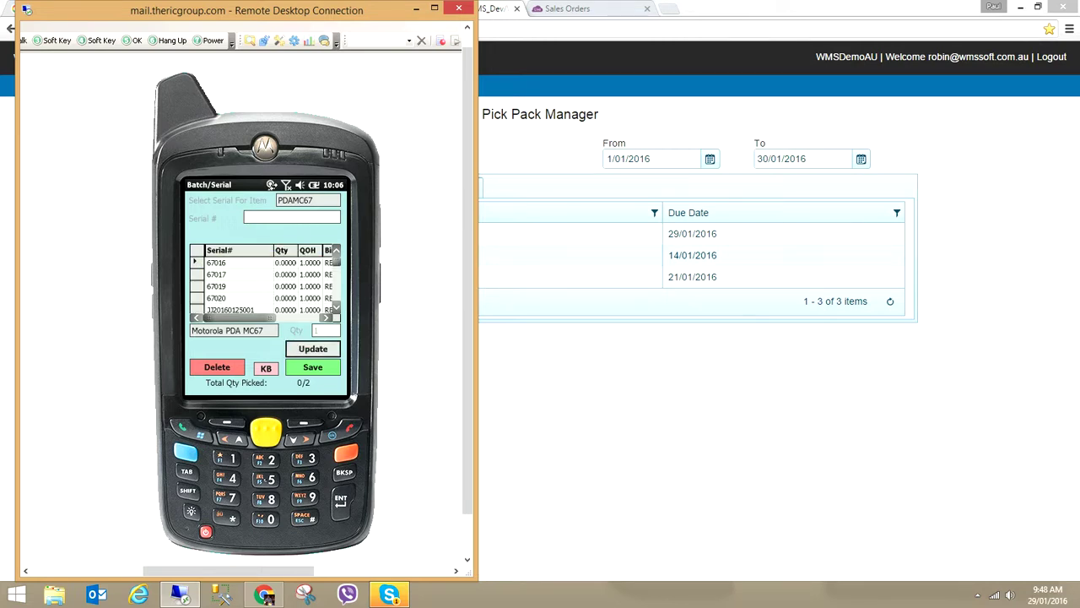
pyautogui.click(228, 262)
pyautogui.click(314, 349)
pyautogui.click(228, 275)
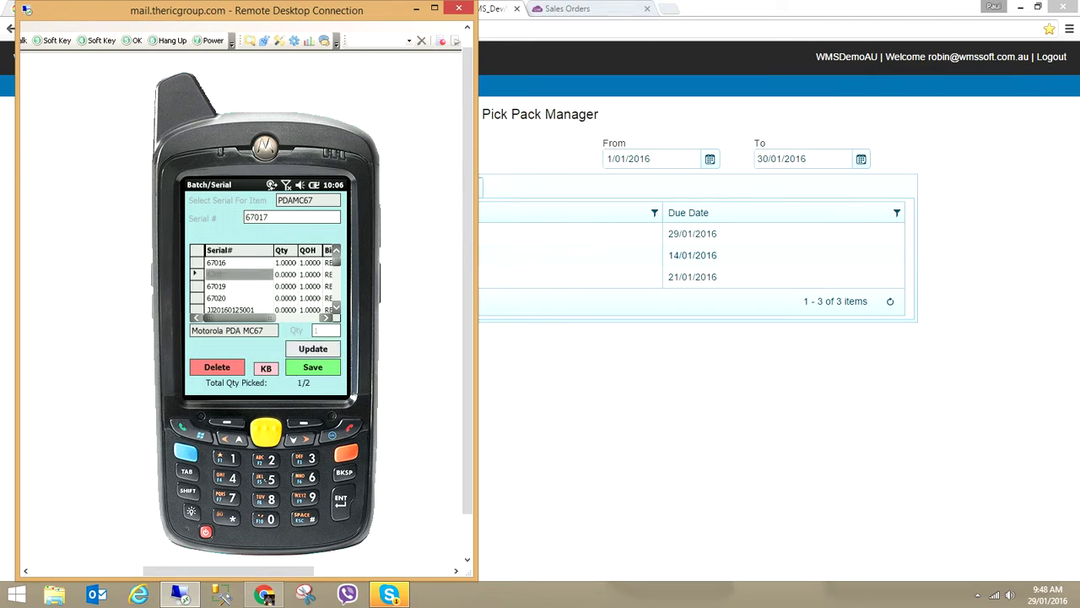
pyautogui.click(313, 348)
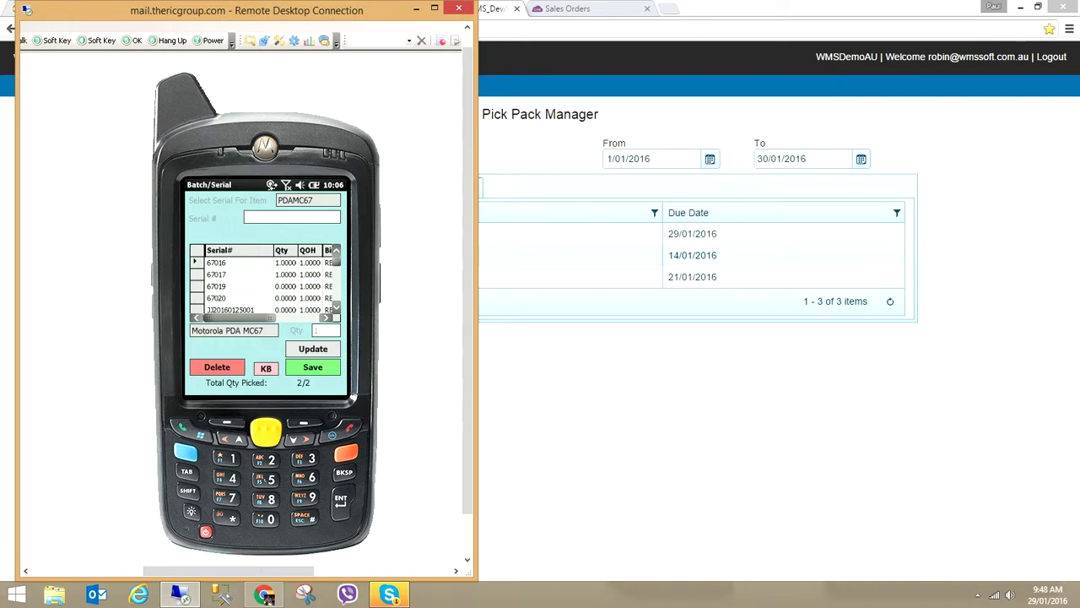
pyautogui.click(312, 367)
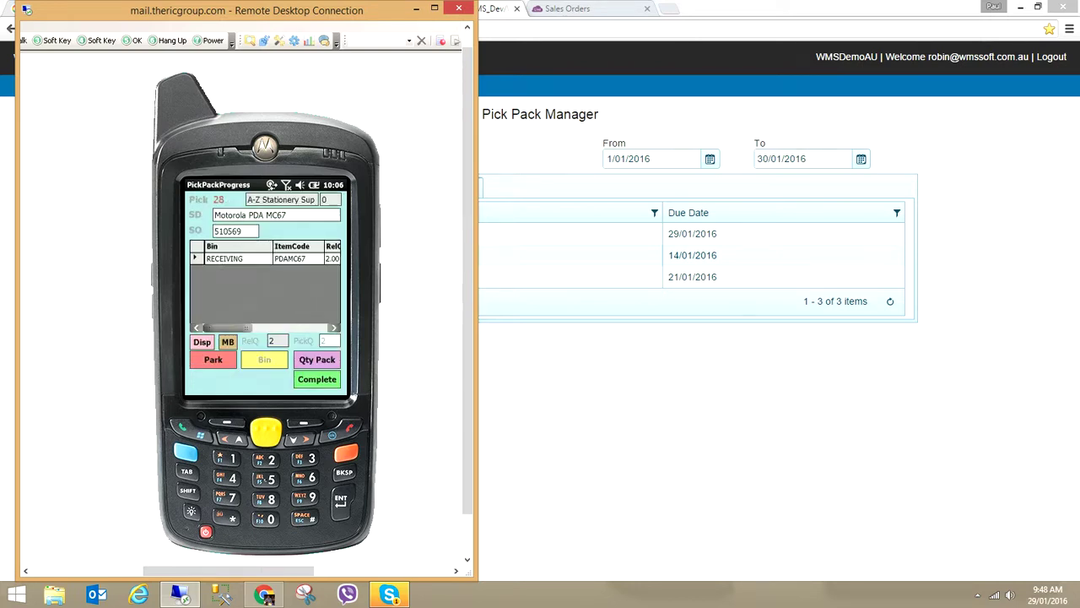
pyautogui.click(316, 379)
pyautogui.click(242, 310)
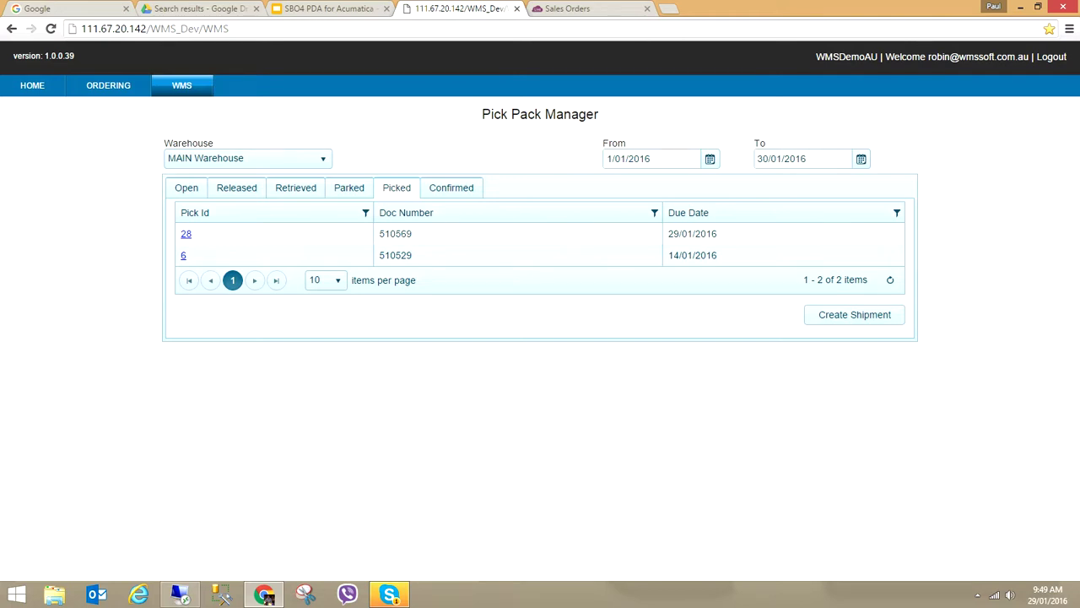
# Check the handheld's pick list, return to the Pick Pack Manager, and create the shipment from pick 28's details.
pyautogui.click(179, 594)
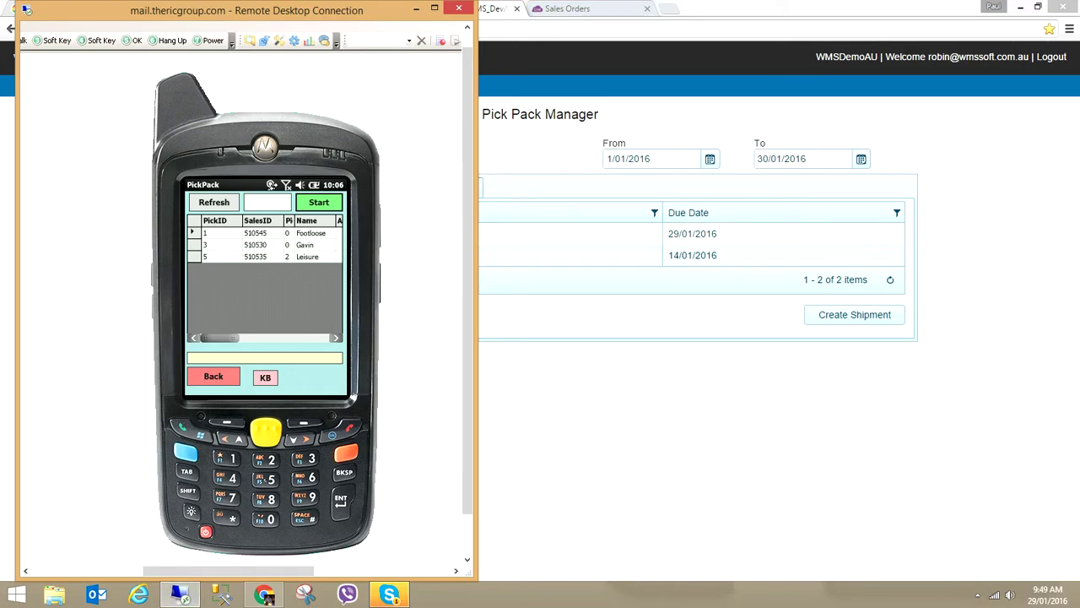
pyautogui.hotkey('alt', 'Tab')
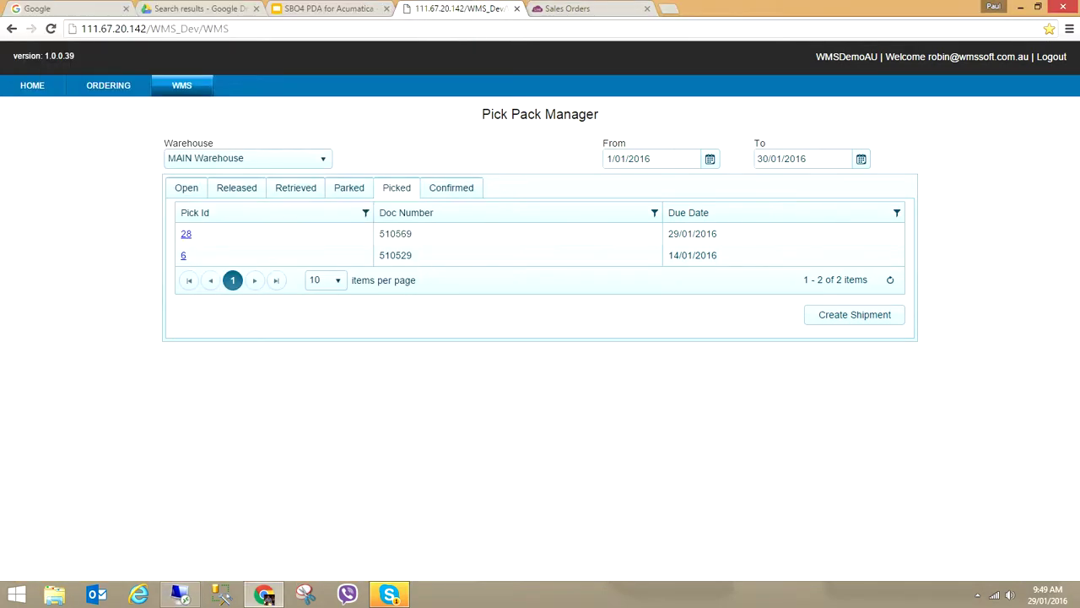
pyautogui.click(186, 234)
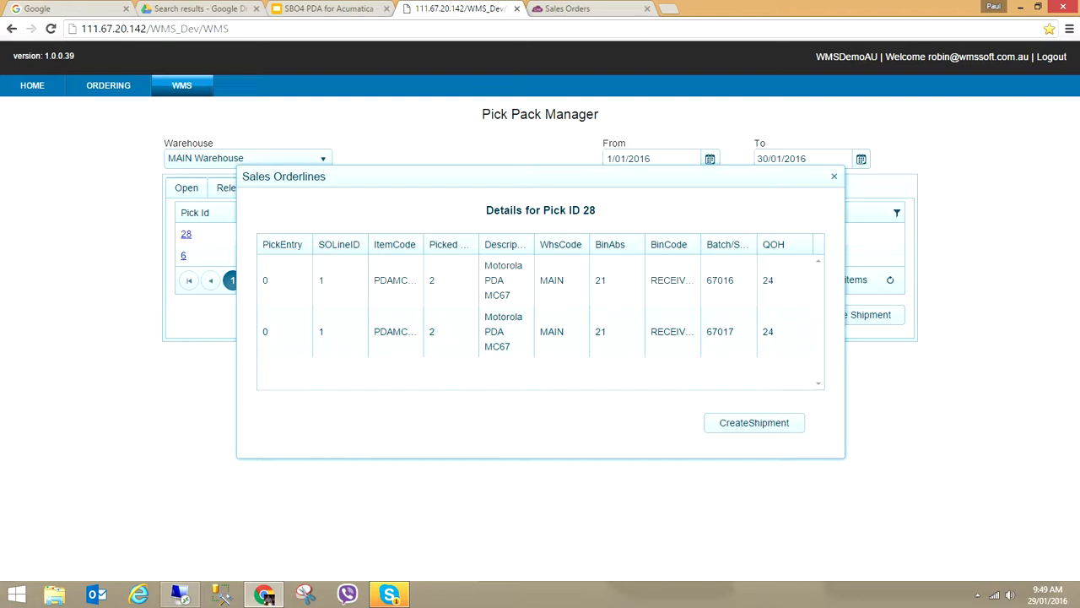
pyautogui.click(753, 422)
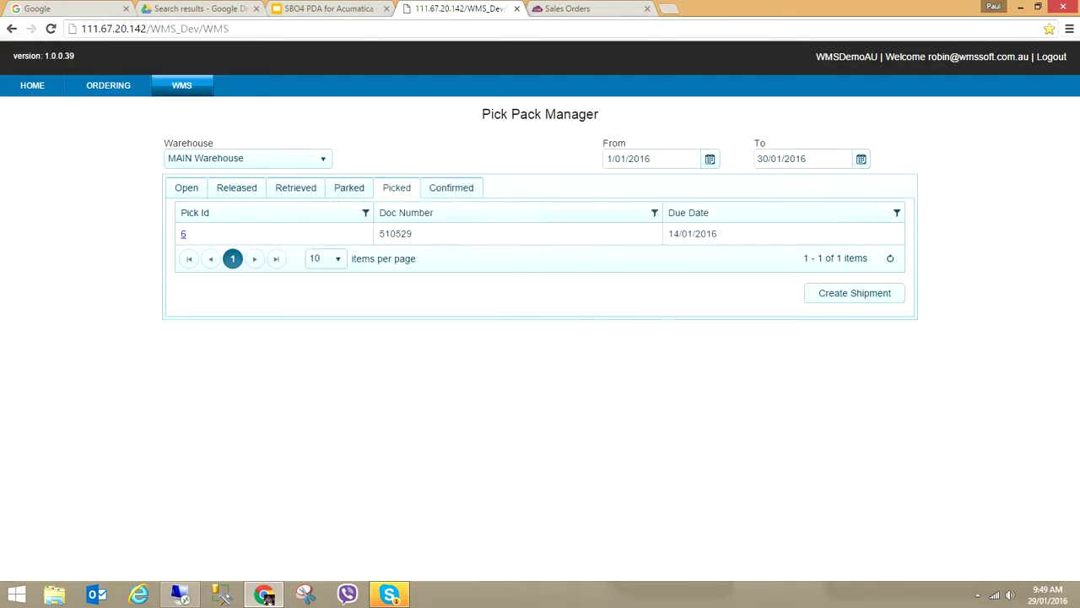
# View the confirmed picks and the details of pick 26, then refresh the confirmed list.
pyautogui.click(451, 188)
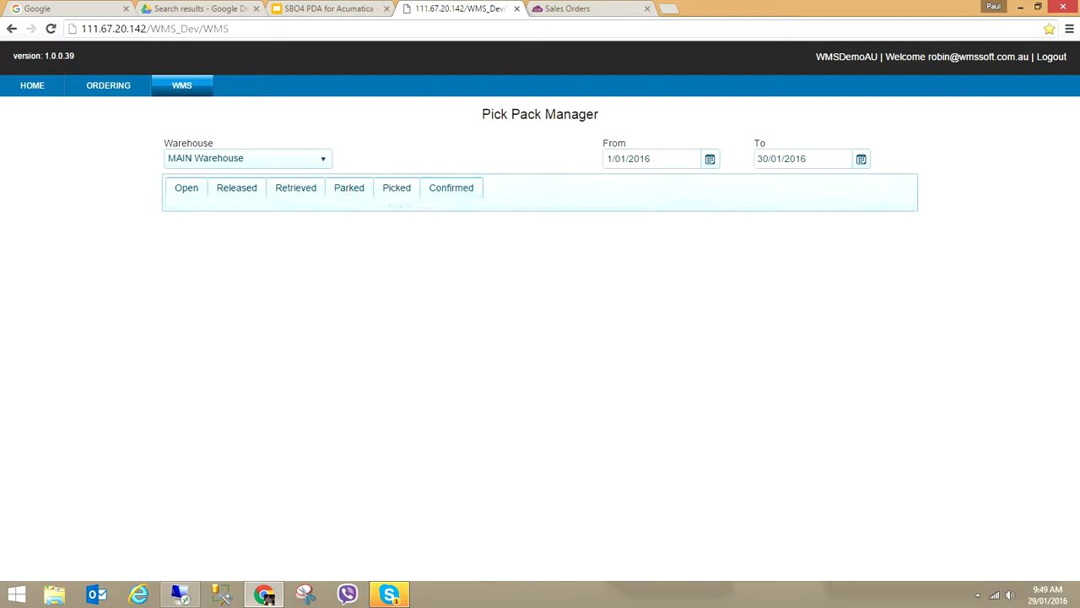
pyautogui.click(186, 233)
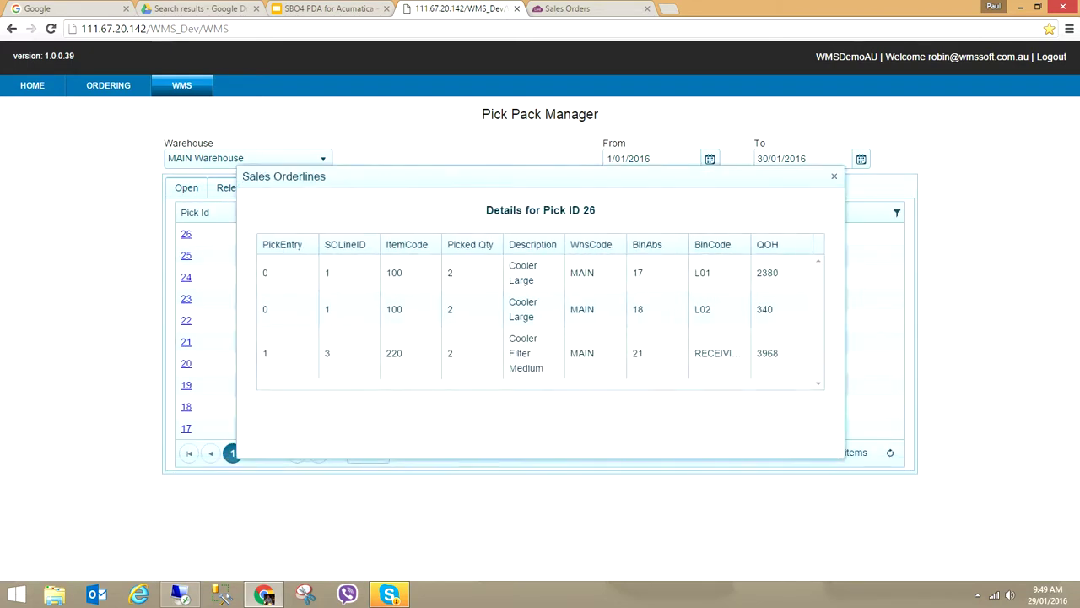
pyautogui.click(834, 175)
pyautogui.click(890, 453)
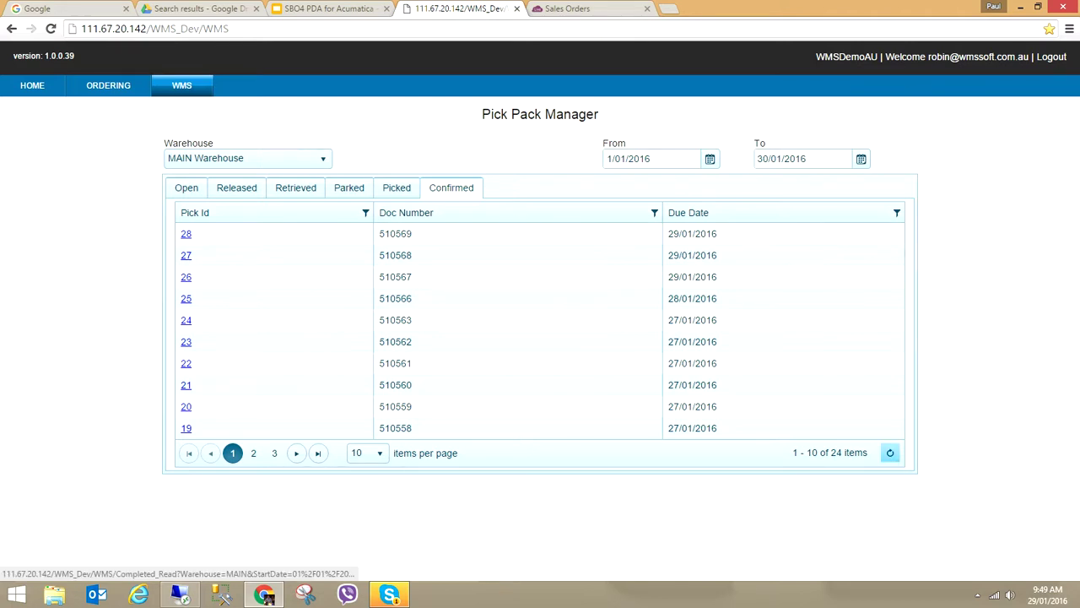
# Review the released, retrieved, parked, picked and confirmed lists in the Pick Pack Manager.
pyautogui.click(237, 187)
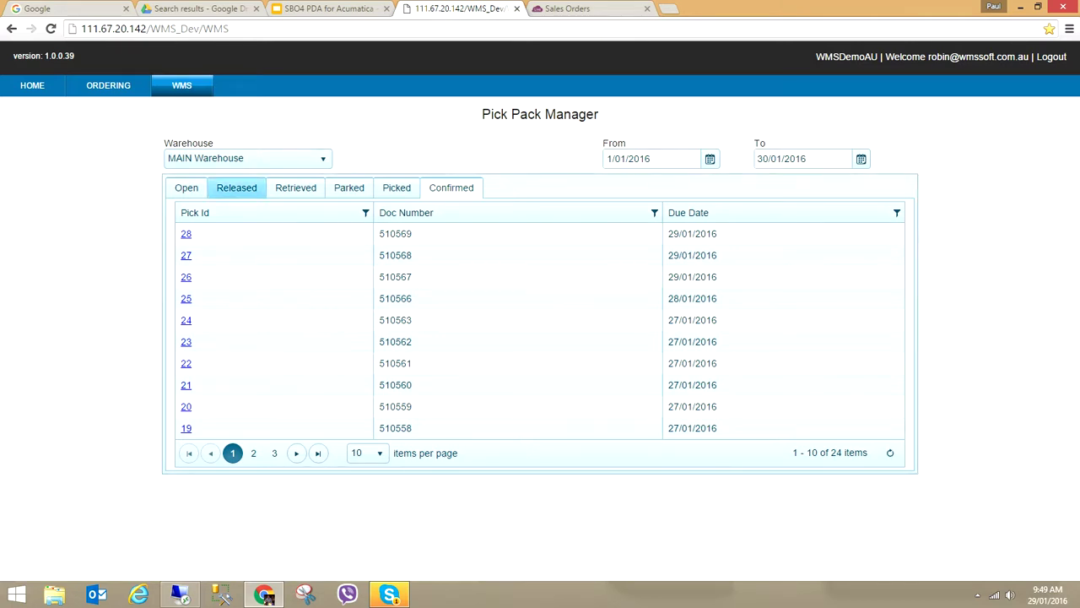
pyautogui.click(889, 301)
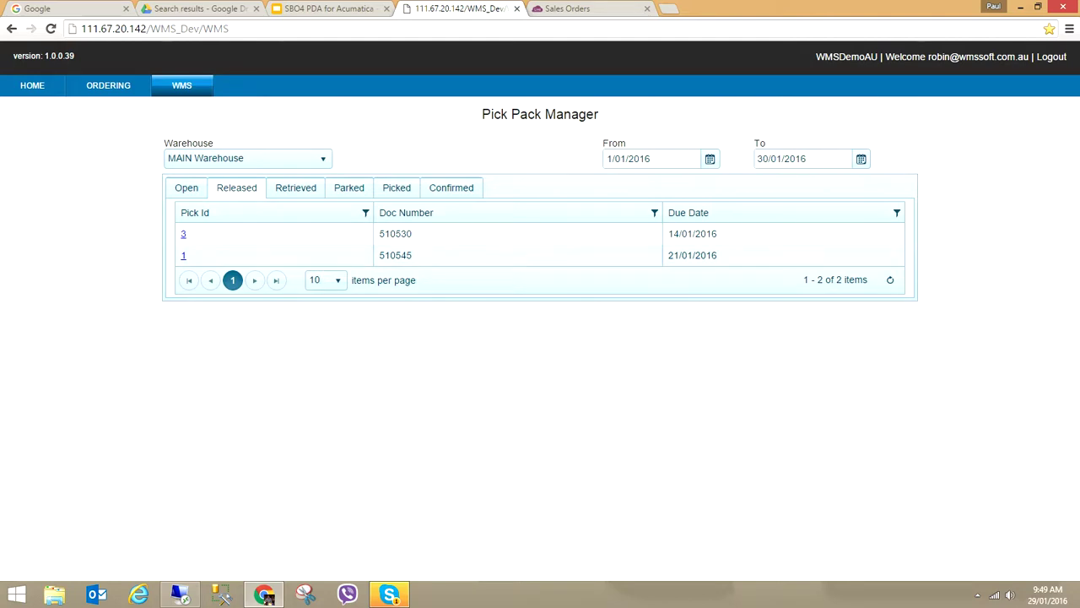
pyautogui.click(295, 188)
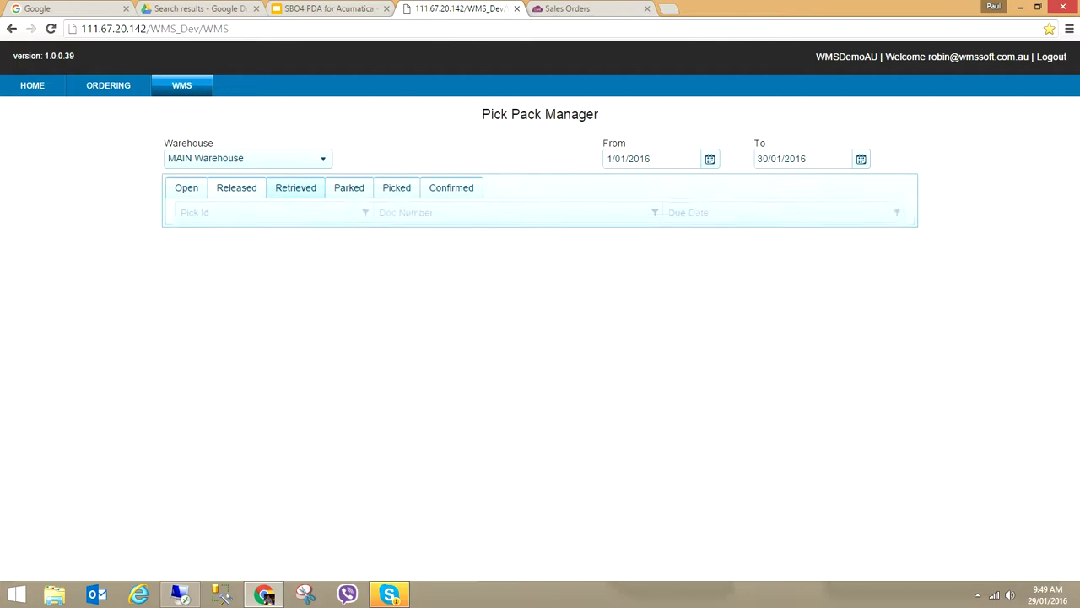
pyautogui.click(349, 187)
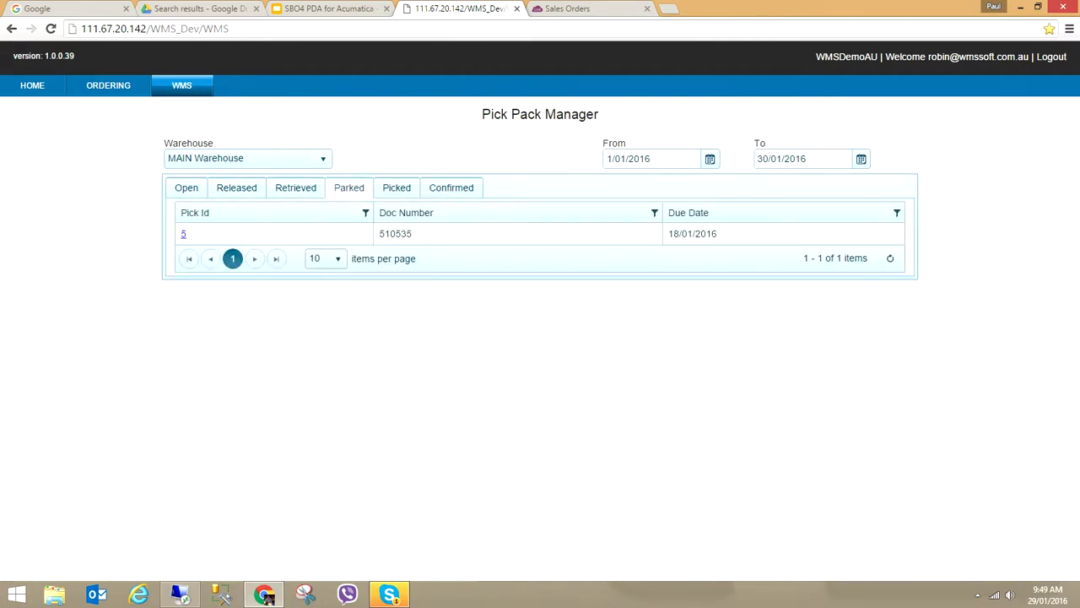
pyautogui.click(295, 187)
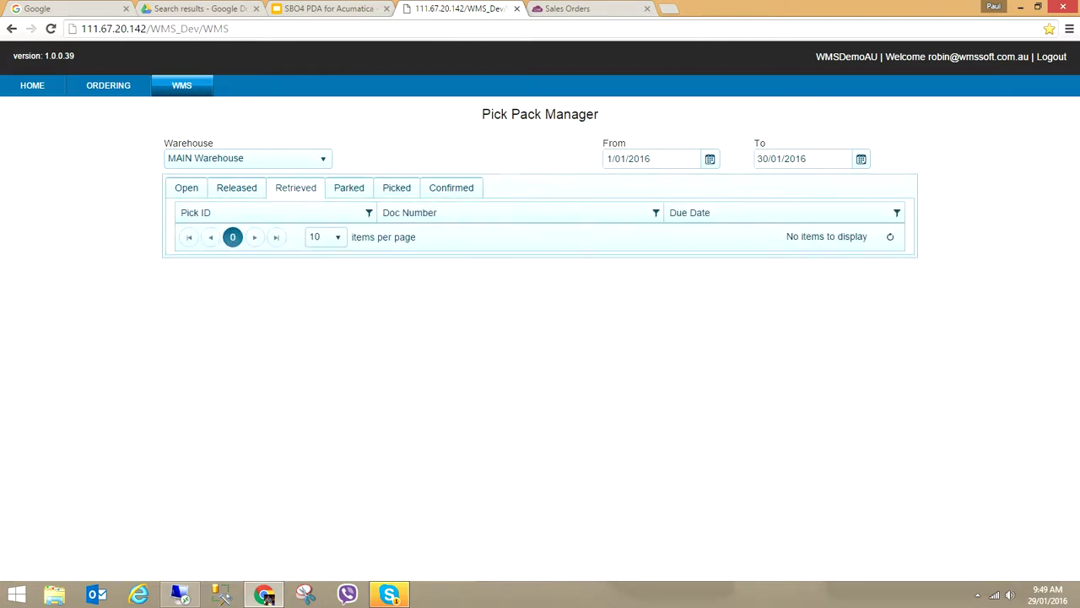
pyautogui.click(349, 187)
pyautogui.click(396, 188)
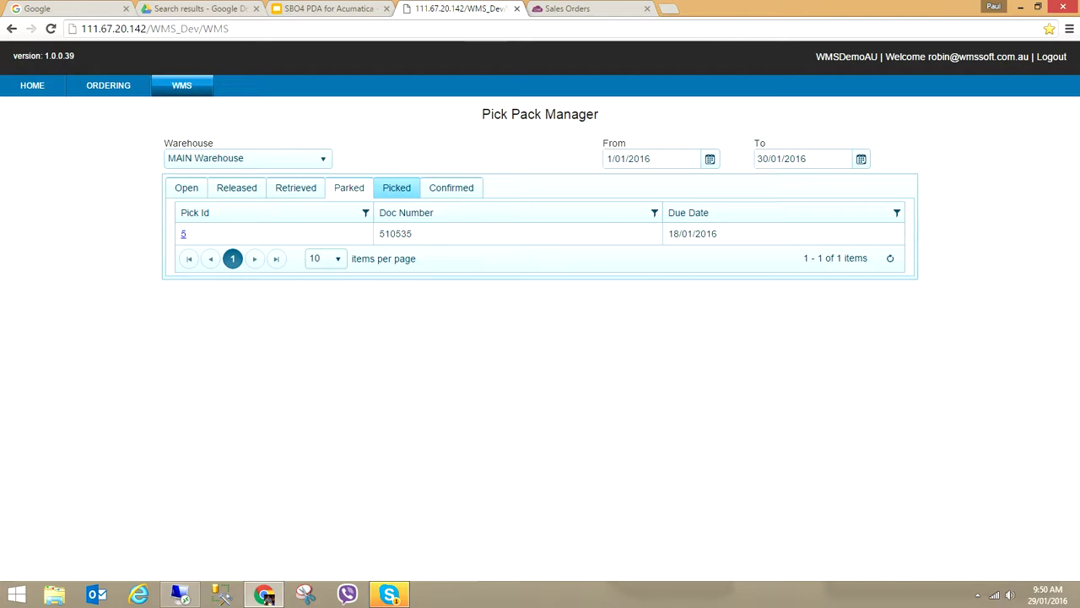
pyautogui.click(452, 188)
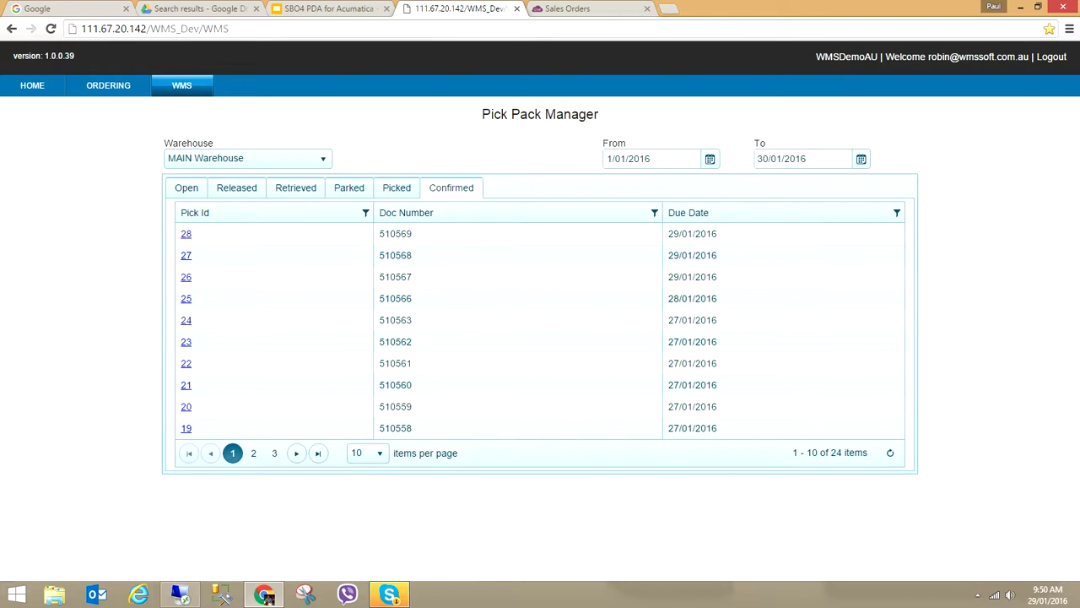
# Switch to MYOB Advanced, open the A-Z Stationery Supplies sales order's shipment, and check its serial allocations.
pyautogui.hotkey('ctrl', 'Tab')
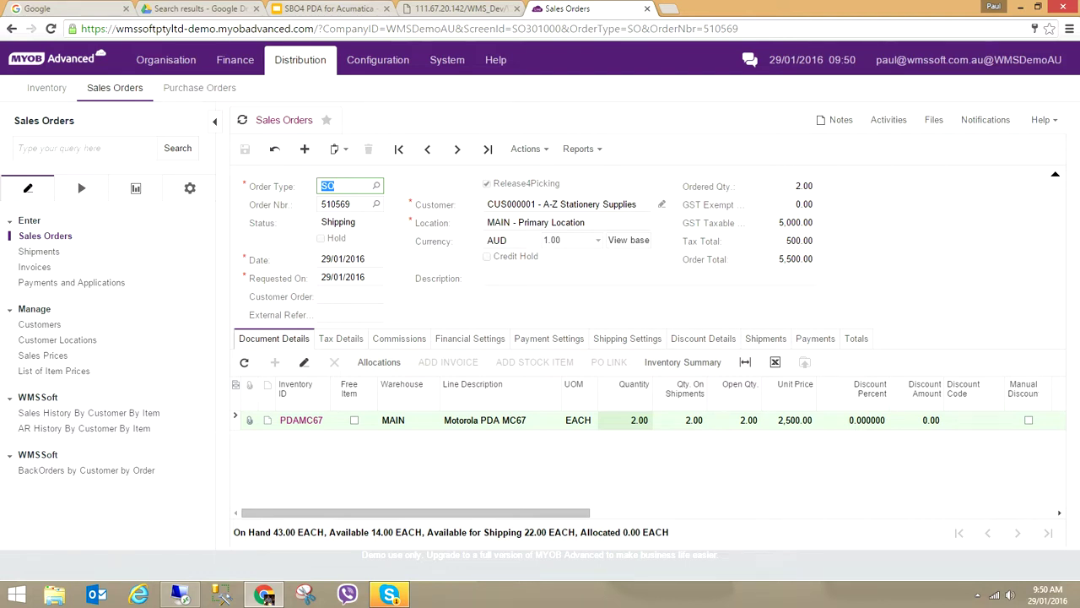
pyautogui.click(765, 337)
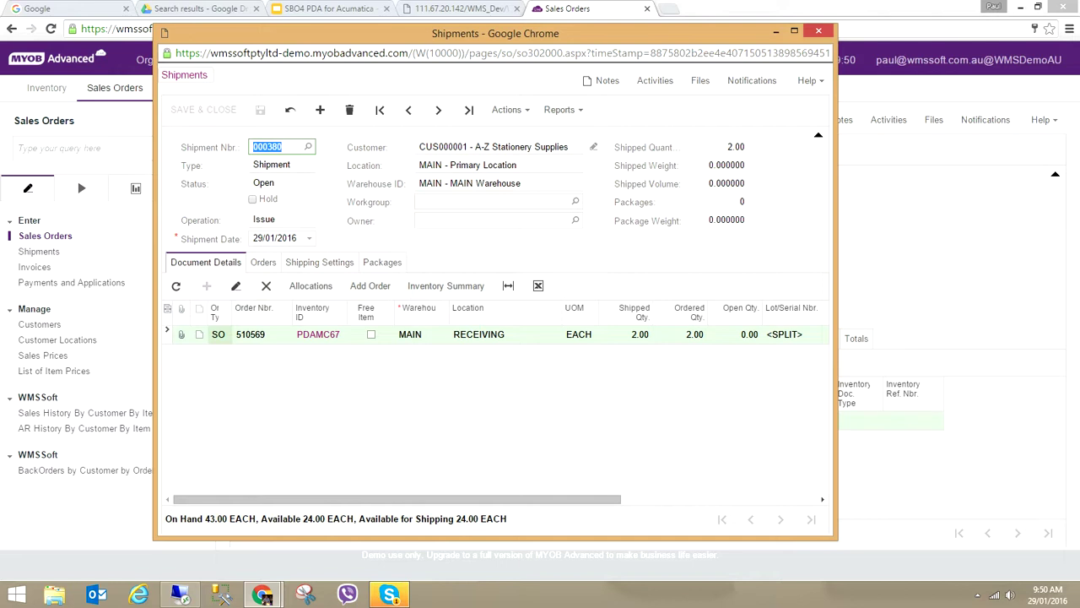
pyautogui.click(311, 285)
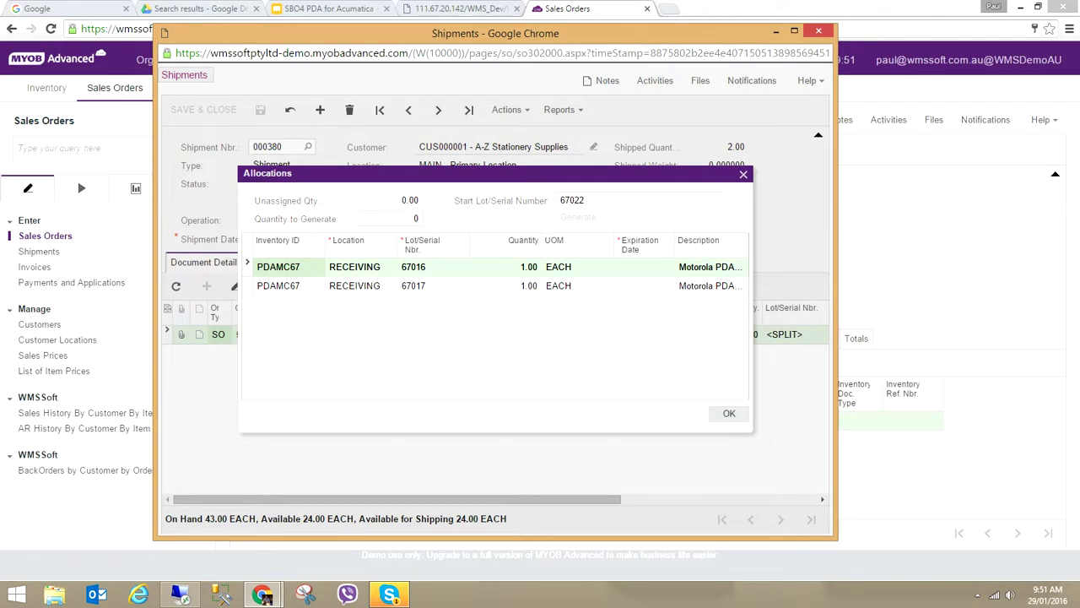
pyautogui.click(730, 412)
# Confirm the A-Z Stationery Supplies shipment and close its window.
pyautogui.click(509, 109)
pyautogui.press('Escape')
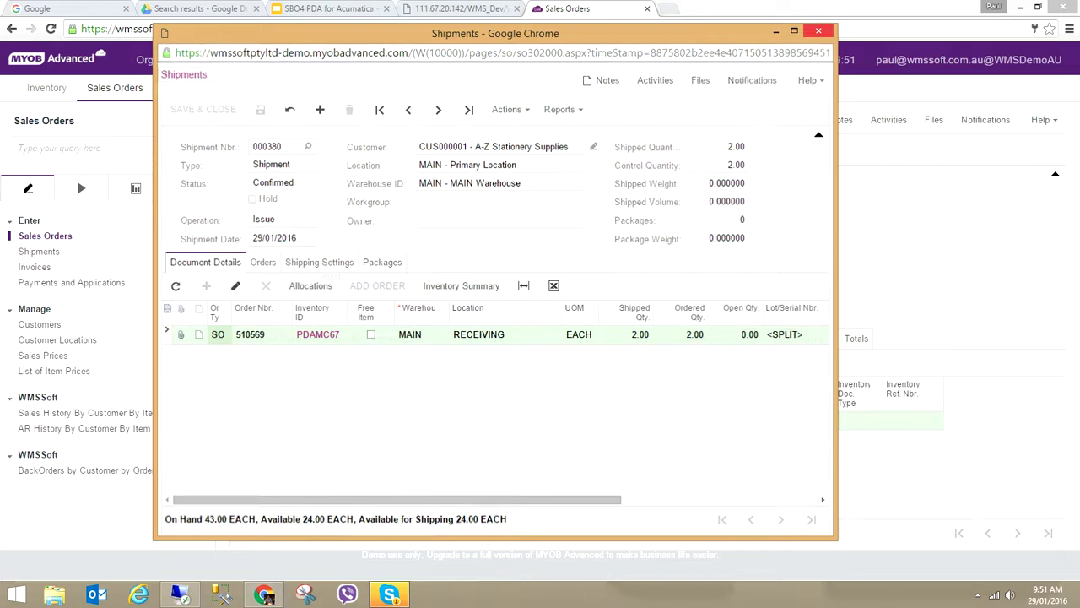
pyautogui.hotkey('ctrl', 'w')
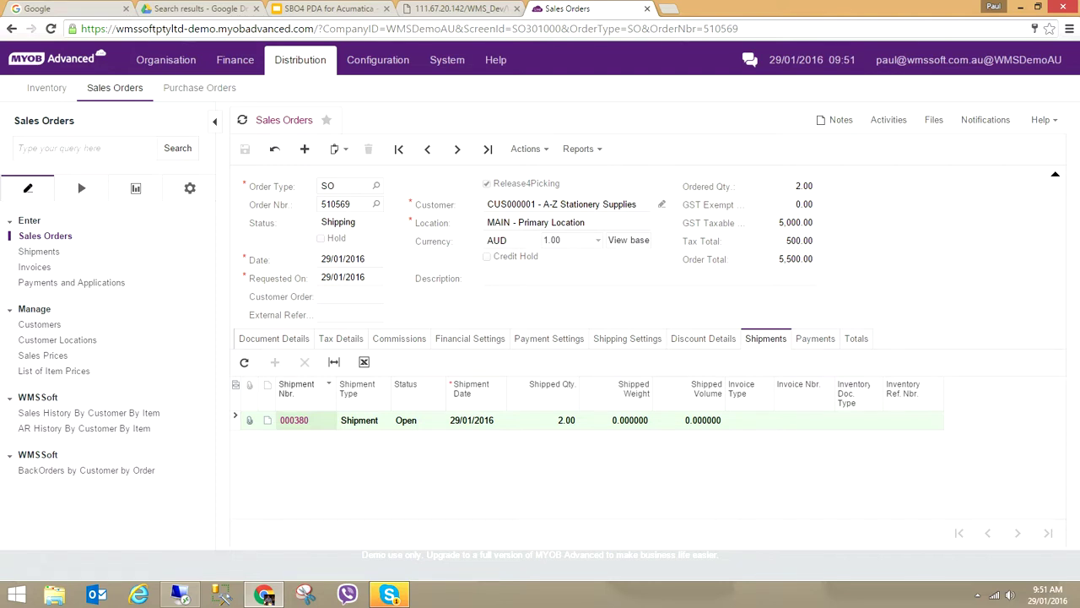
# Open the Stock Items screen in the Inventory module and bring up the Inventory menu on the handheld.
pyautogui.click(274, 338)
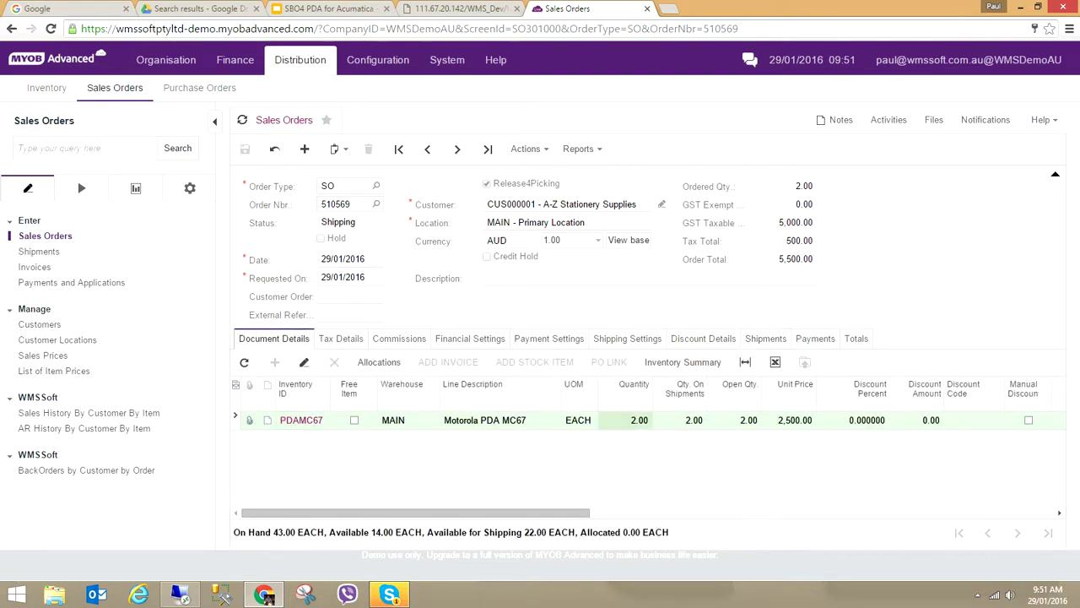
pyautogui.click(46, 88)
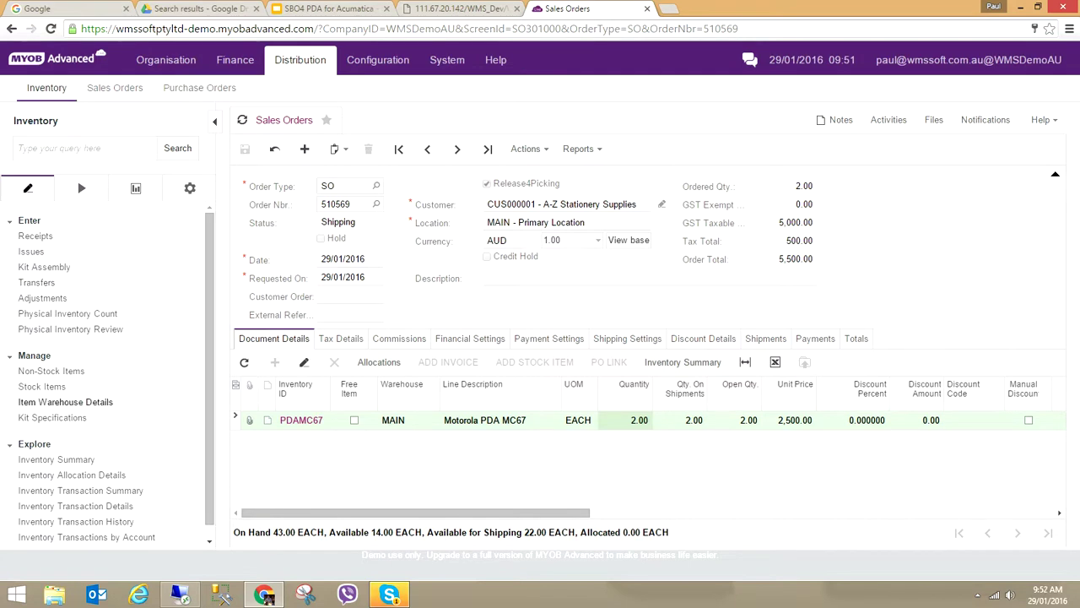
pyautogui.click(42, 386)
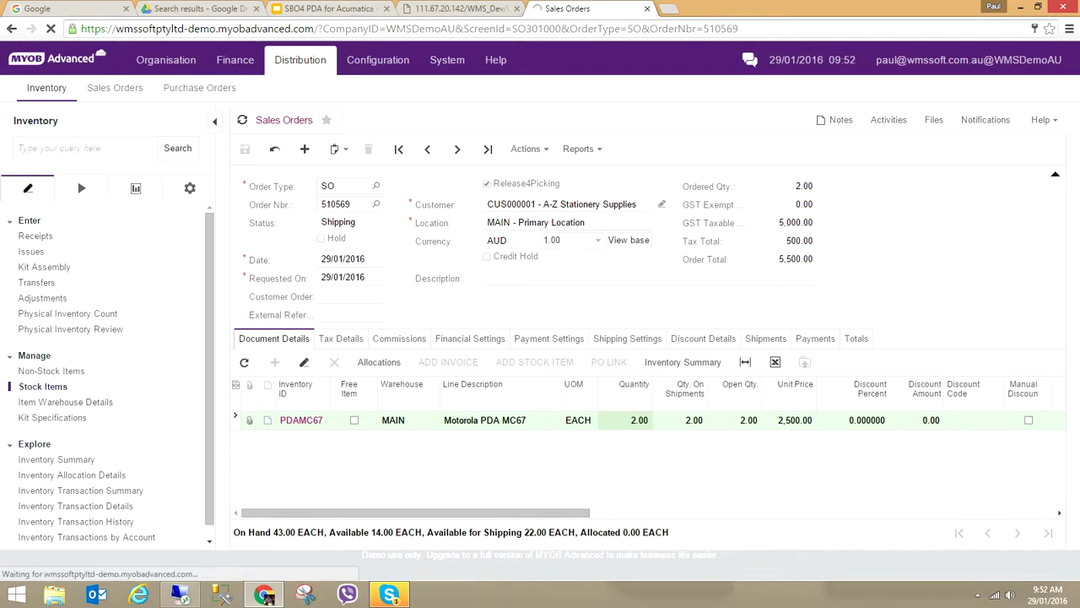
pyautogui.click(179, 594)
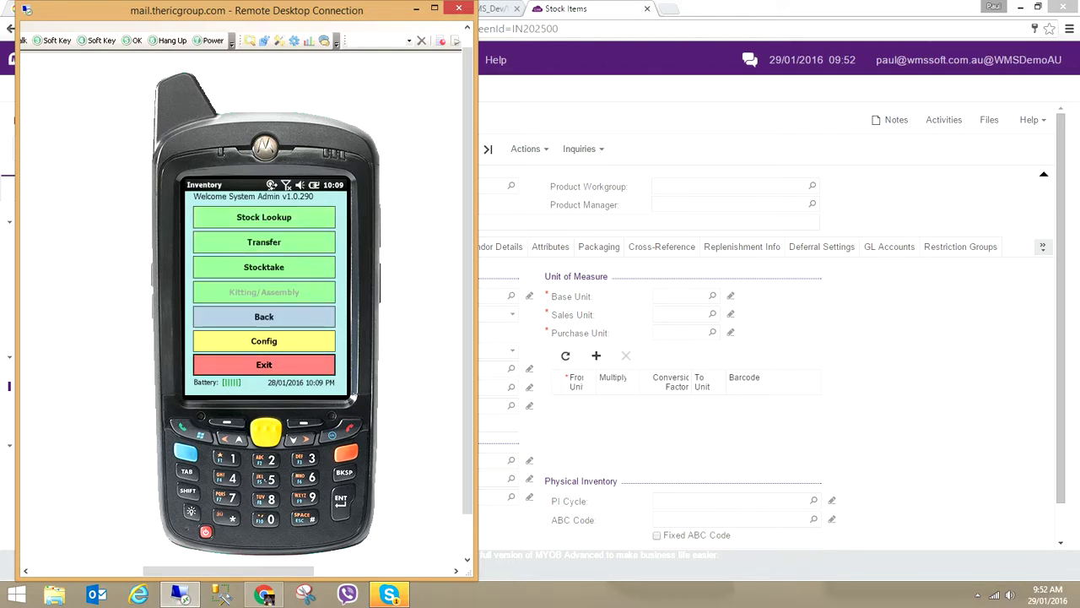
pyautogui.hotkey('alt', 'Tab')
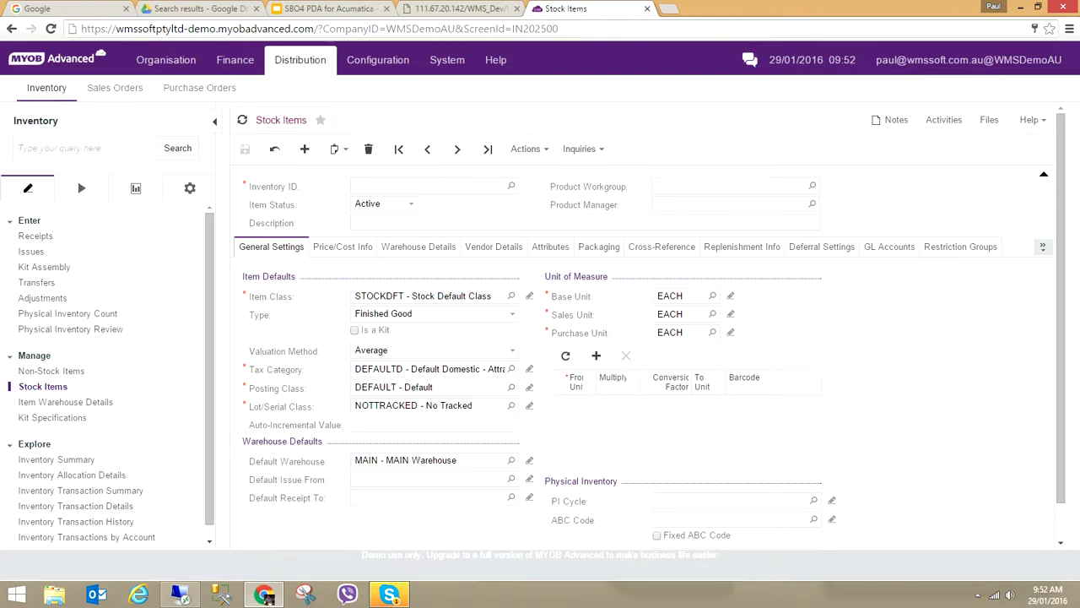
# Load stock item 100 and view its Inventory Summary by warehouse location.
pyautogui.write('100')
pyautogui.press('Return')
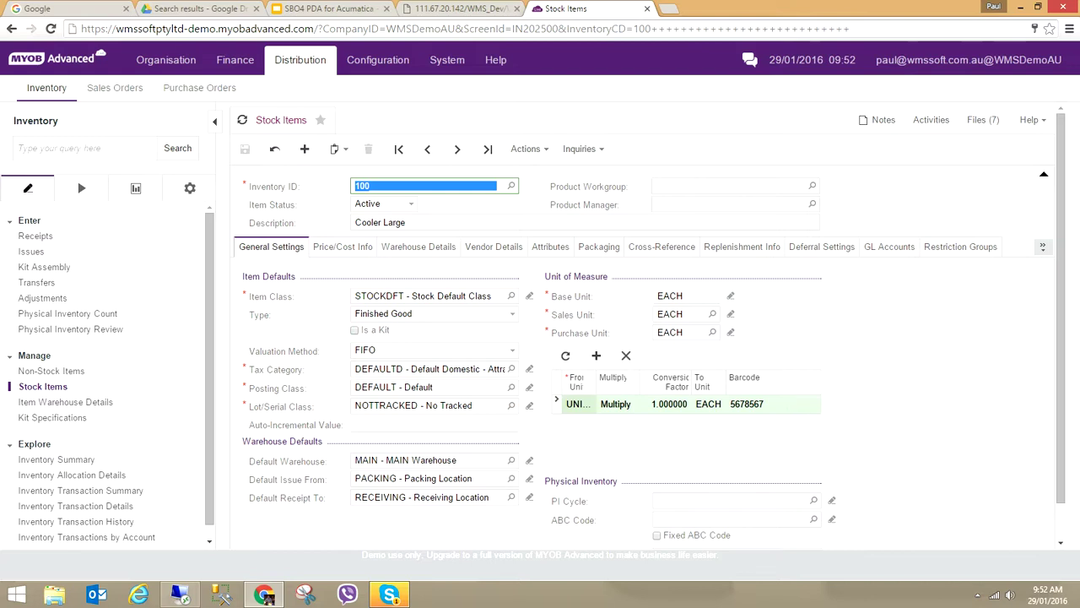
pyautogui.click(579, 148)
pyautogui.click(595, 172)
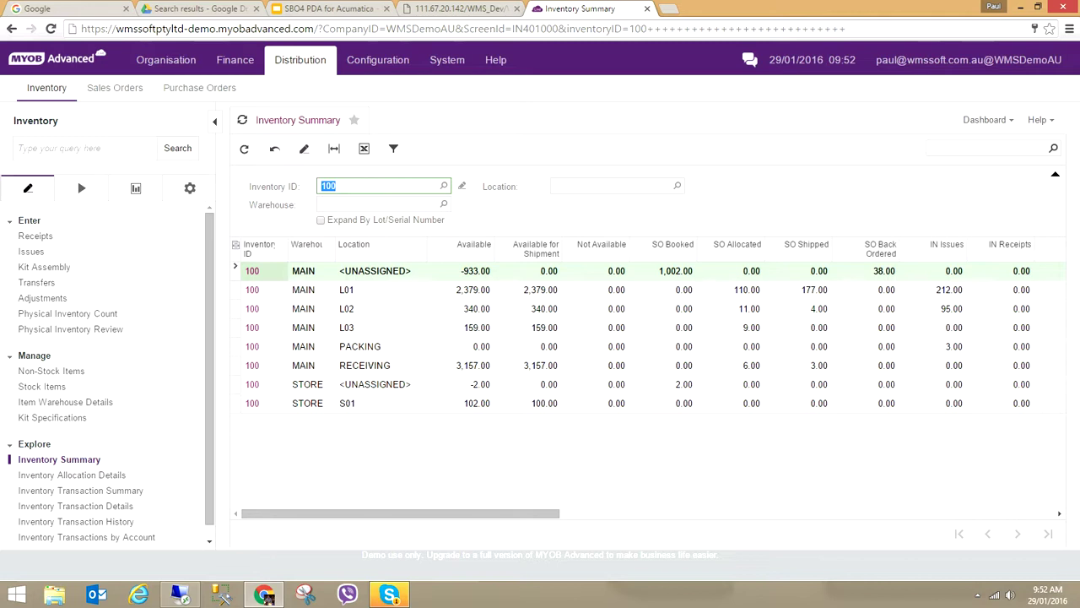
# Switch to the handheld and start a stock transfer of item 100 from MAIN warehouse bin L02, quantity 1.
pyautogui.click(180, 595)
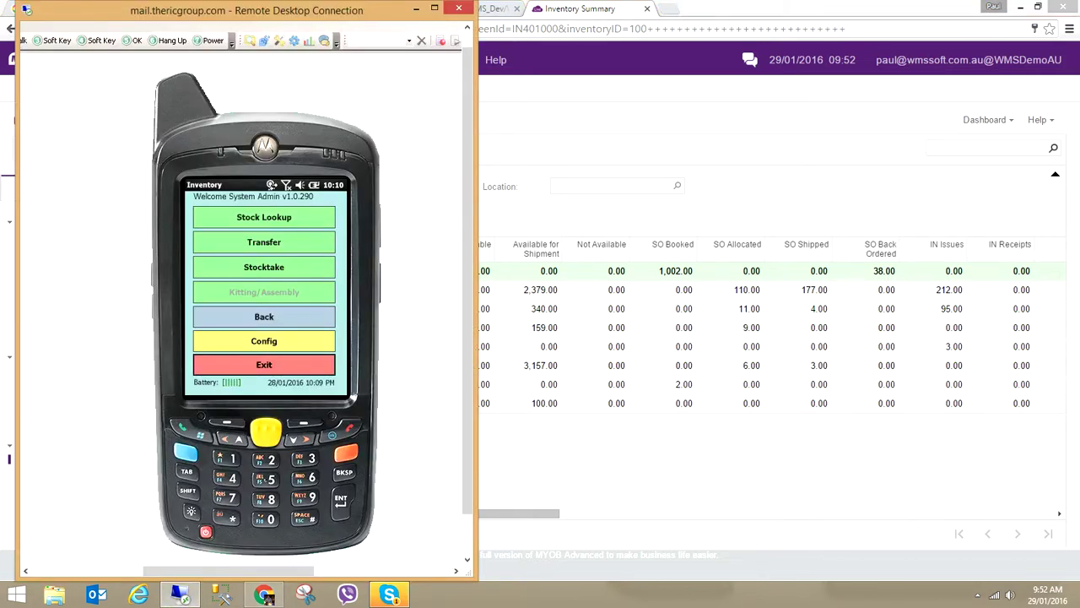
pyautogui.click(263, 241)
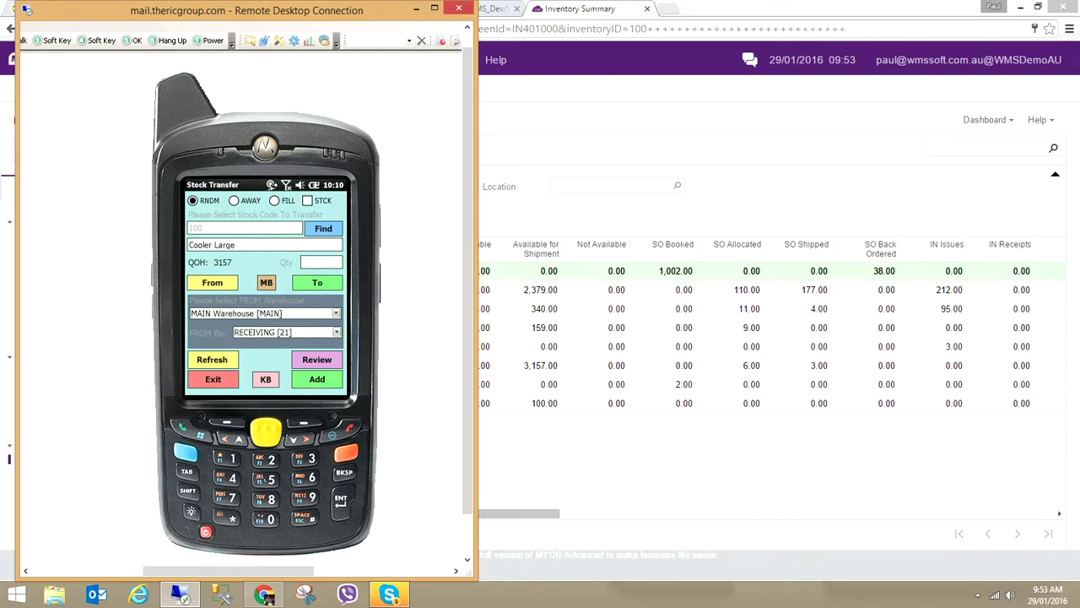
pyautogui.click(336, 331)
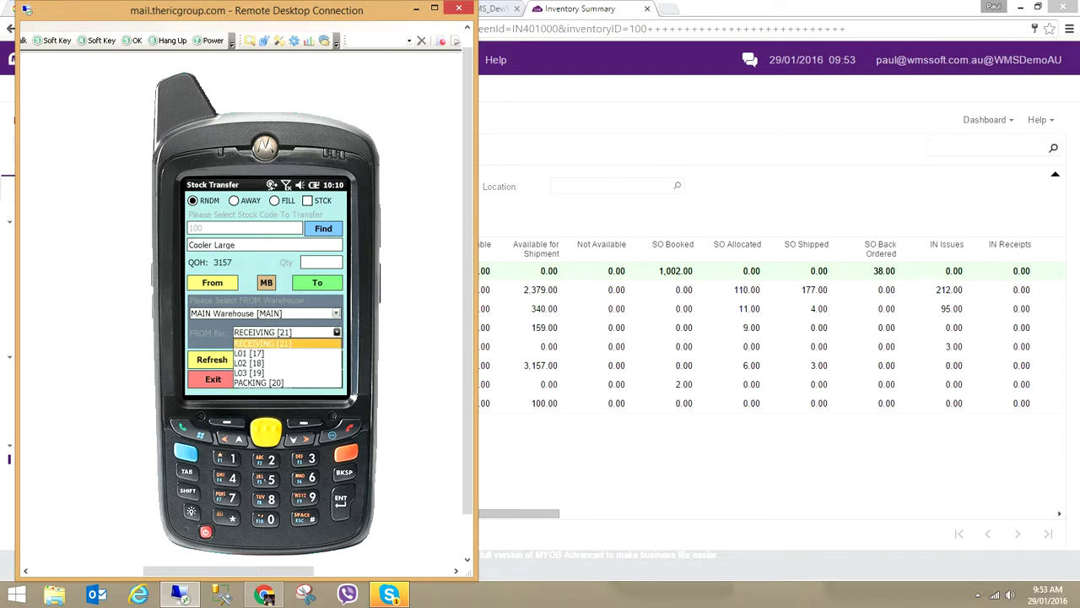
pyautogui.click(249, 363)
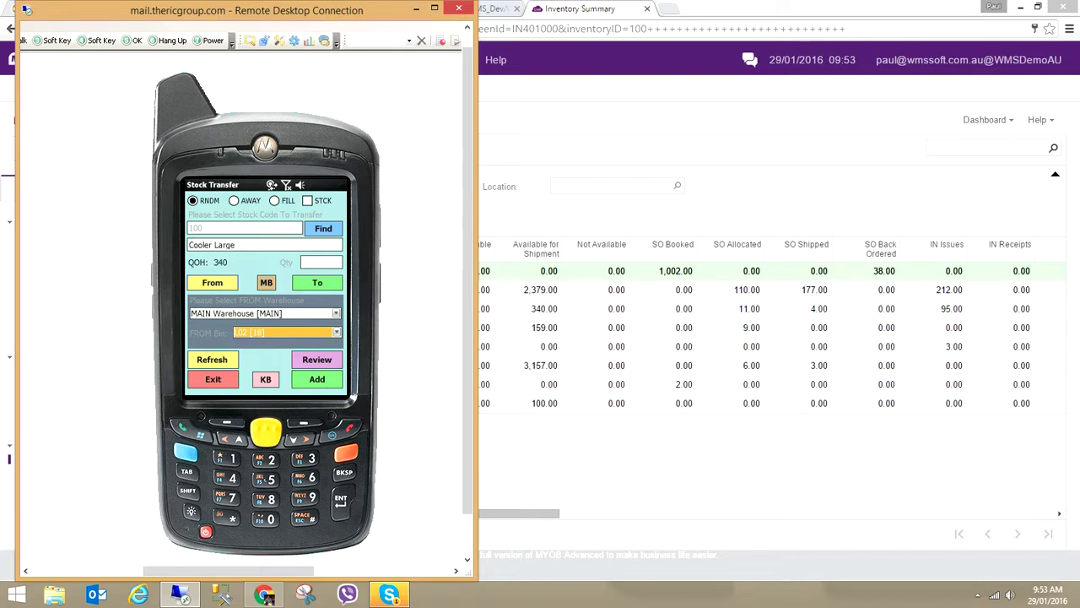
pyautogui.click(321, 261)
pyautogui.write('1')
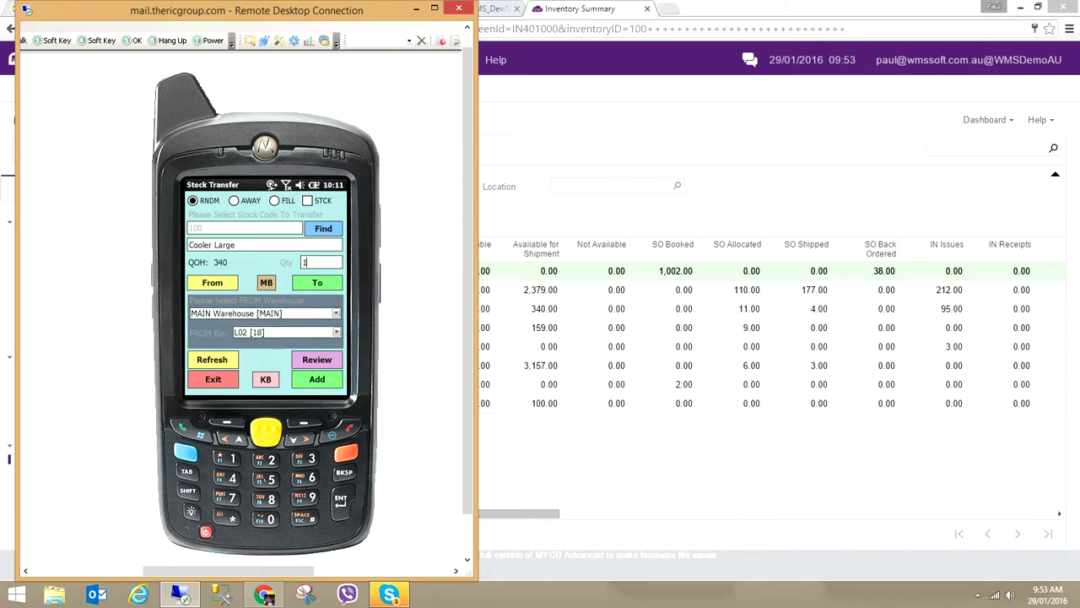
# Set the transfer's destination to bin L03 in the MAIN warehouse and add the transfer line.
pyautogui.click(318, 282)
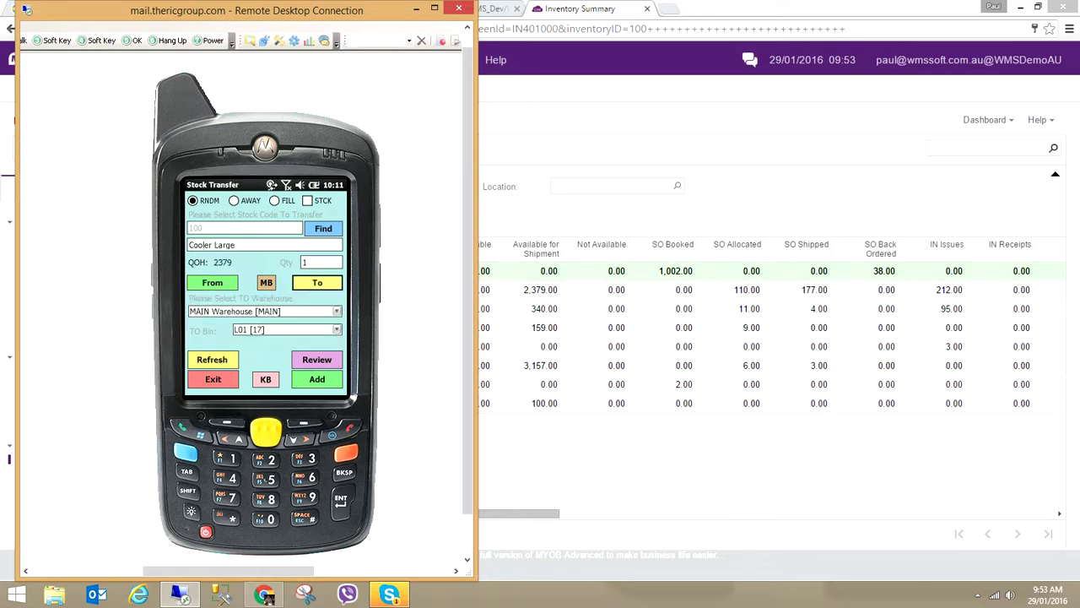
pyautogui.click(337, 329)
pyautogui.click(249, 359)
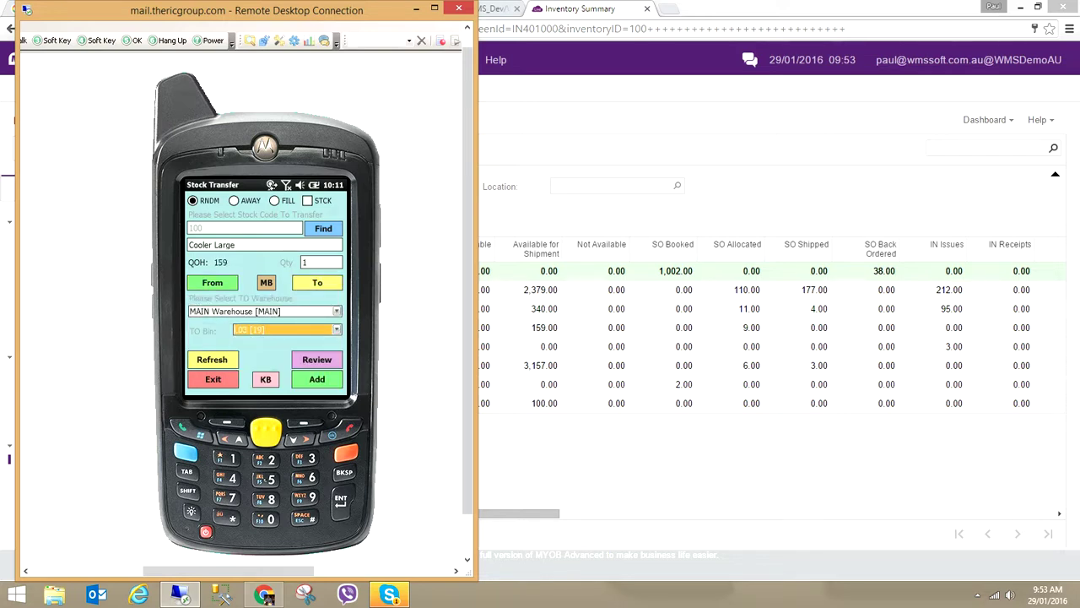
pyautogui.click(317, 379)
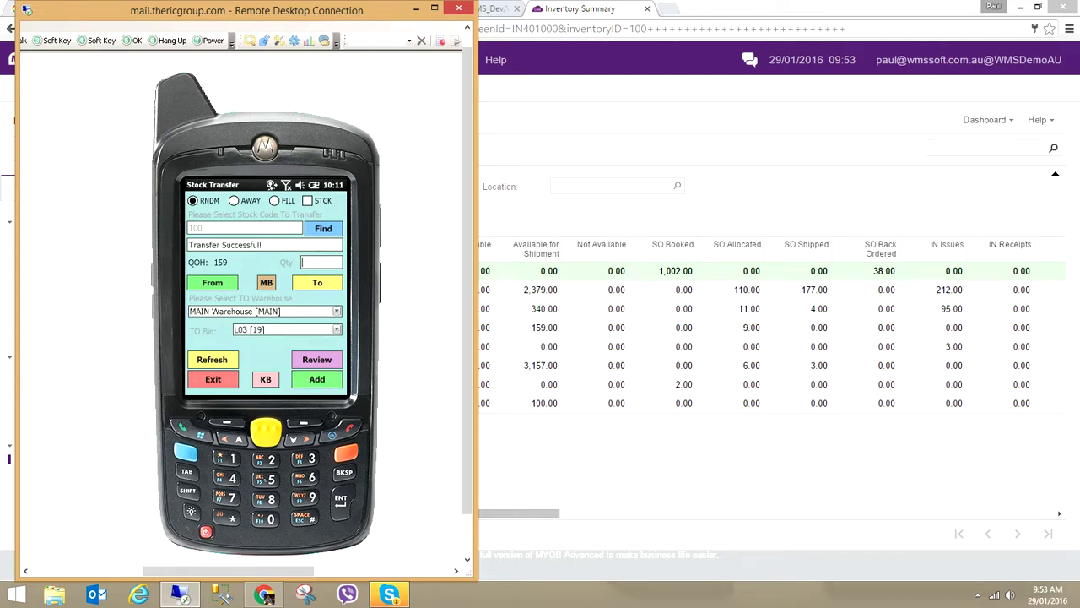
# Review the item 100 transfer, commit it to the ERP, and leave the Transfers Review screen.
pyautogui.click(316, 360)
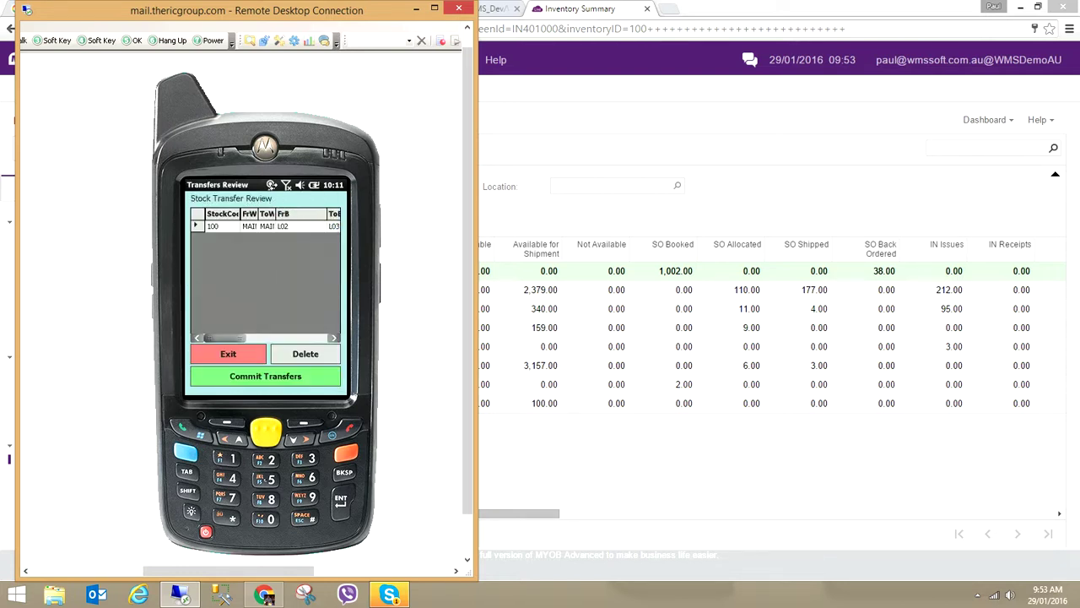
pyautogui.click(265, 375)
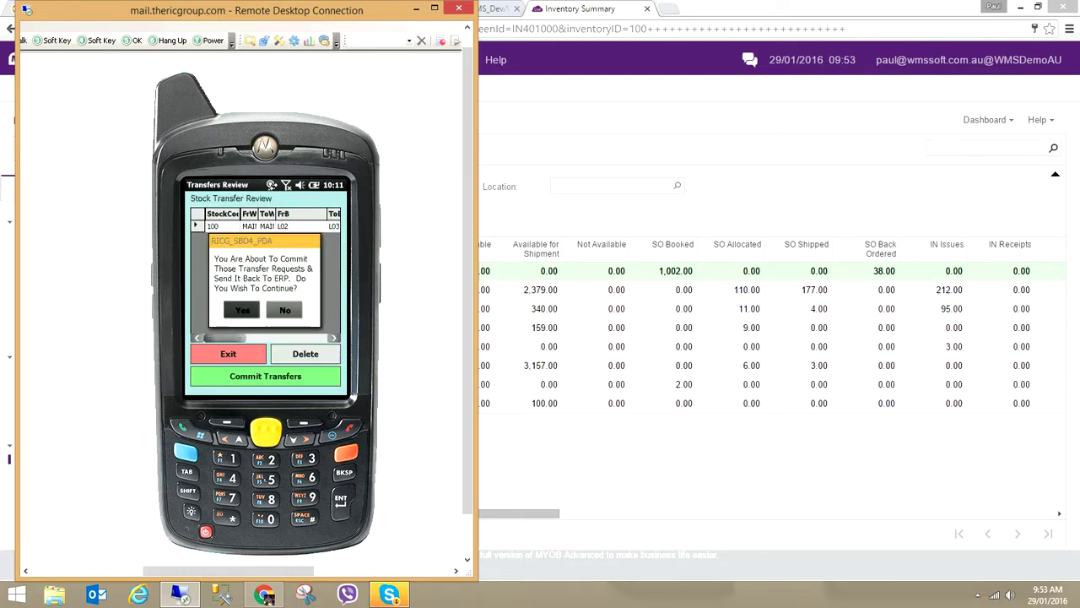
pyautogui.click(241, 309)
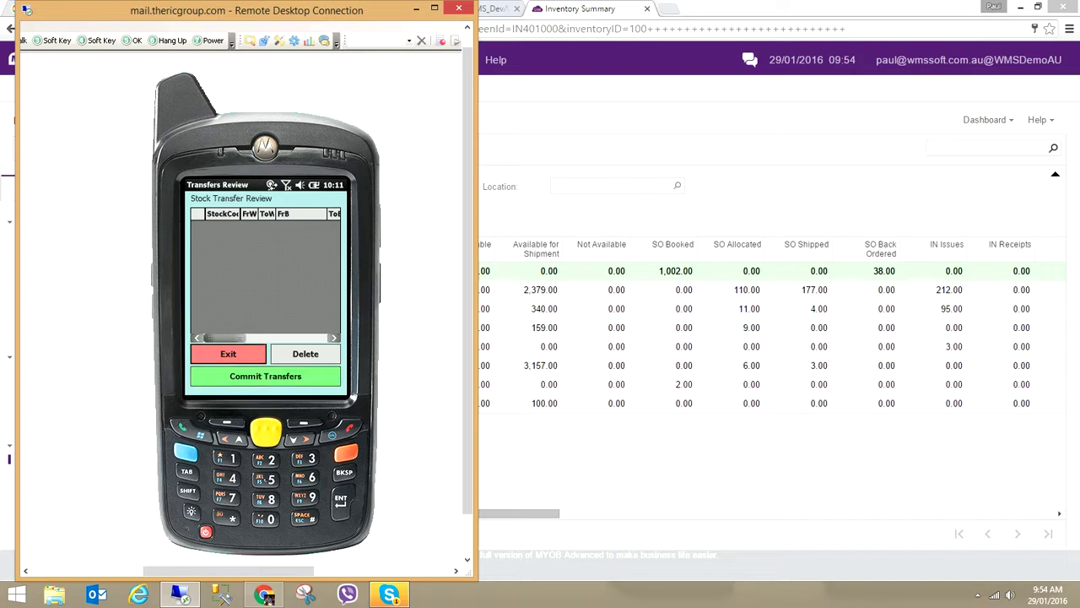
pyautogui.click(227, 354)
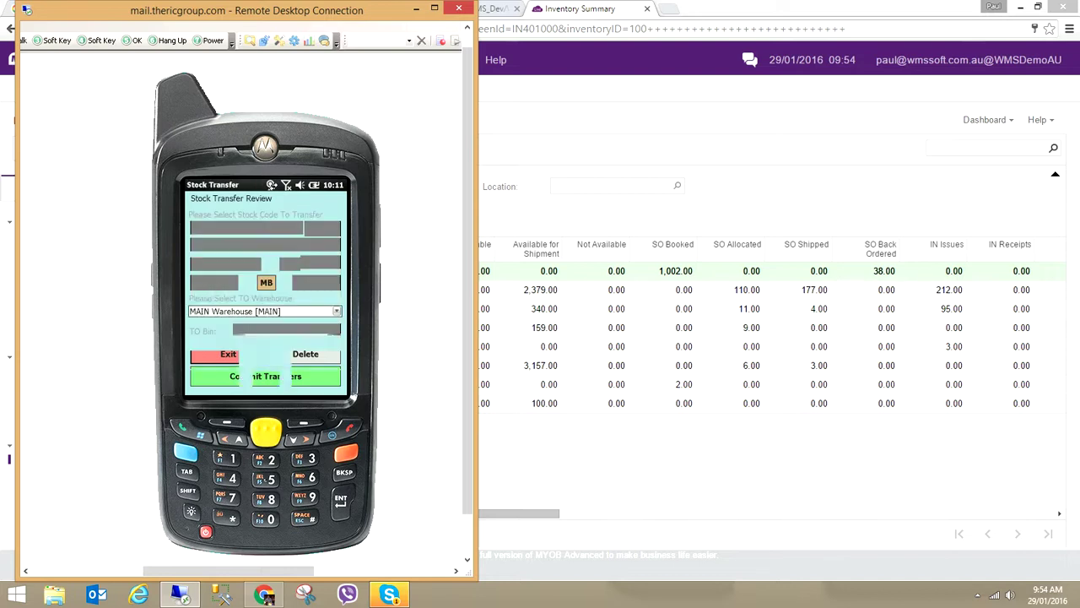
# Switch to MYOB Advanced, check item 100's quantities by location, and open the Sales Orders screen.
pyautogui.hotkey('alt', 'Tab')
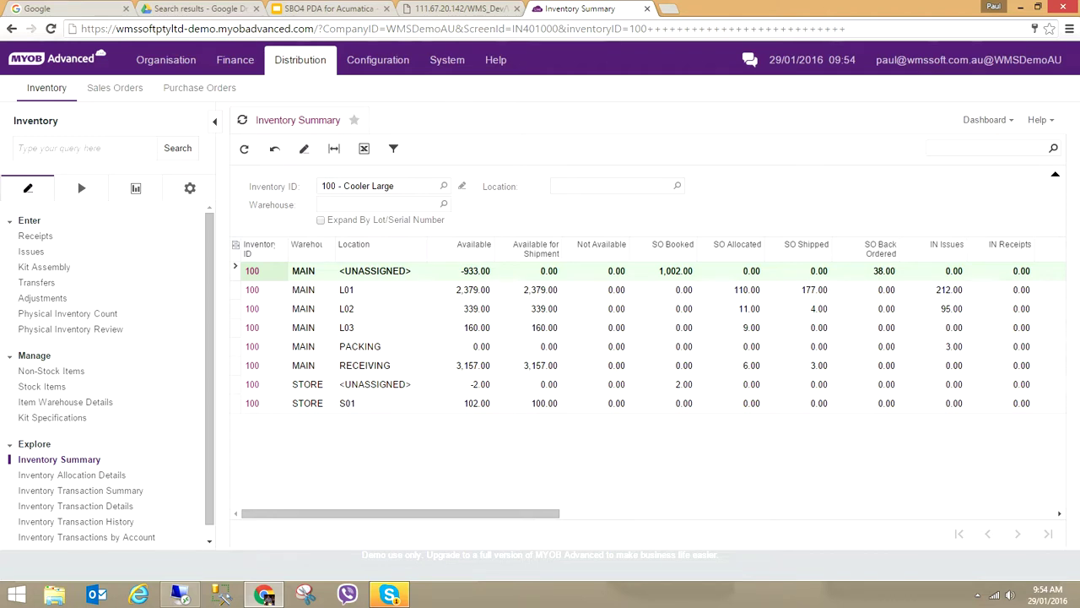
pyautogui.click(115, 87)
pyautogui.click(45, 235)
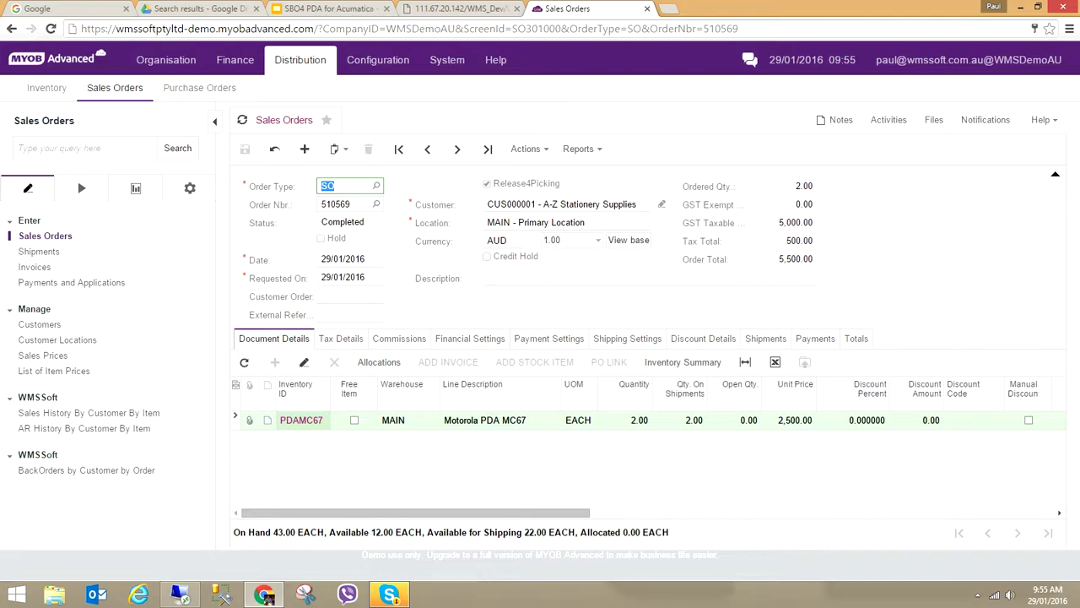
# Switch to the Pick Pack Manager web page and look through the Open, Released and Picked lists.
pyautogui.hotkey('ctrl', 'shift', 'Tab')
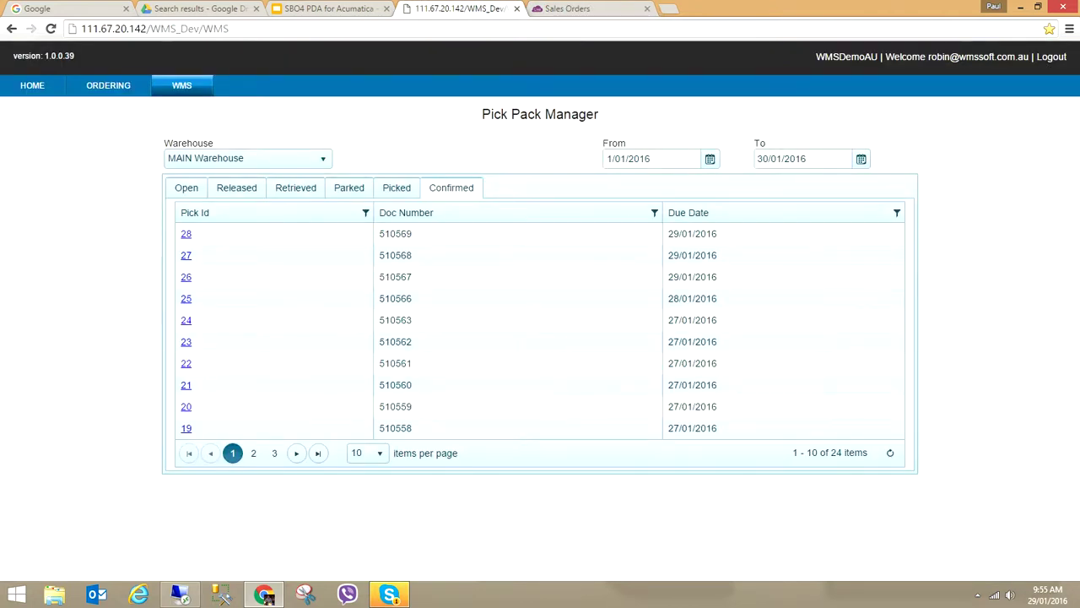
pyautogui.click(187, 188)
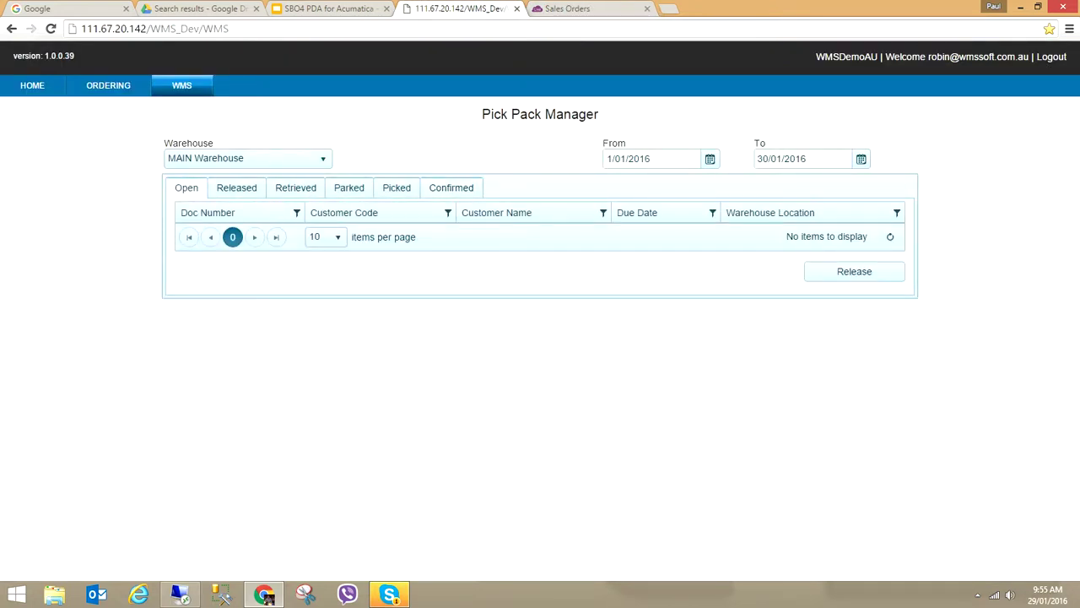
pyautogui.click(236, 188)
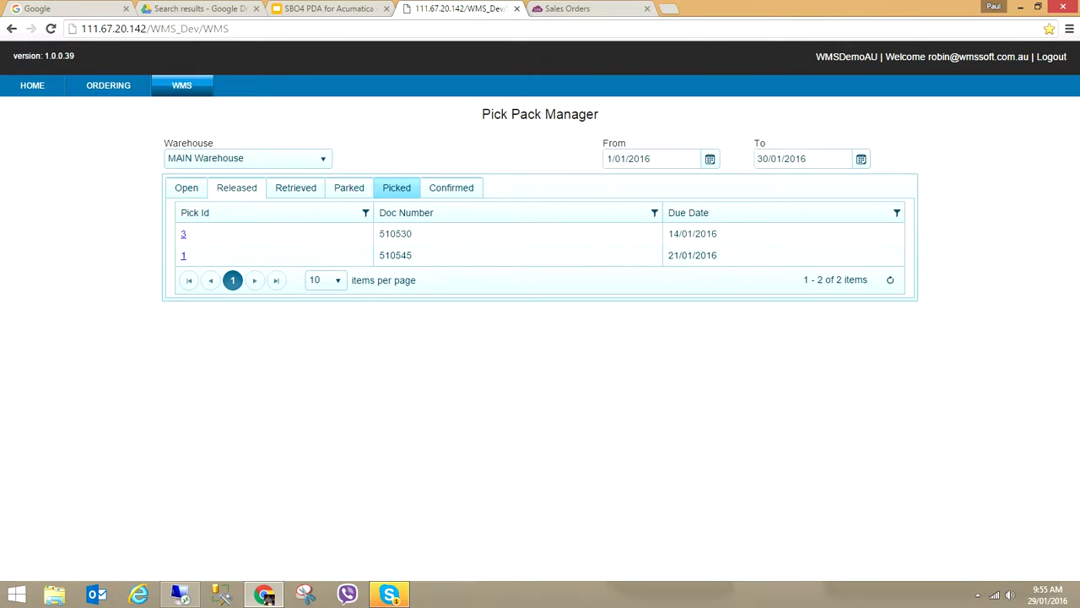
pyautogui.click(396, 188)
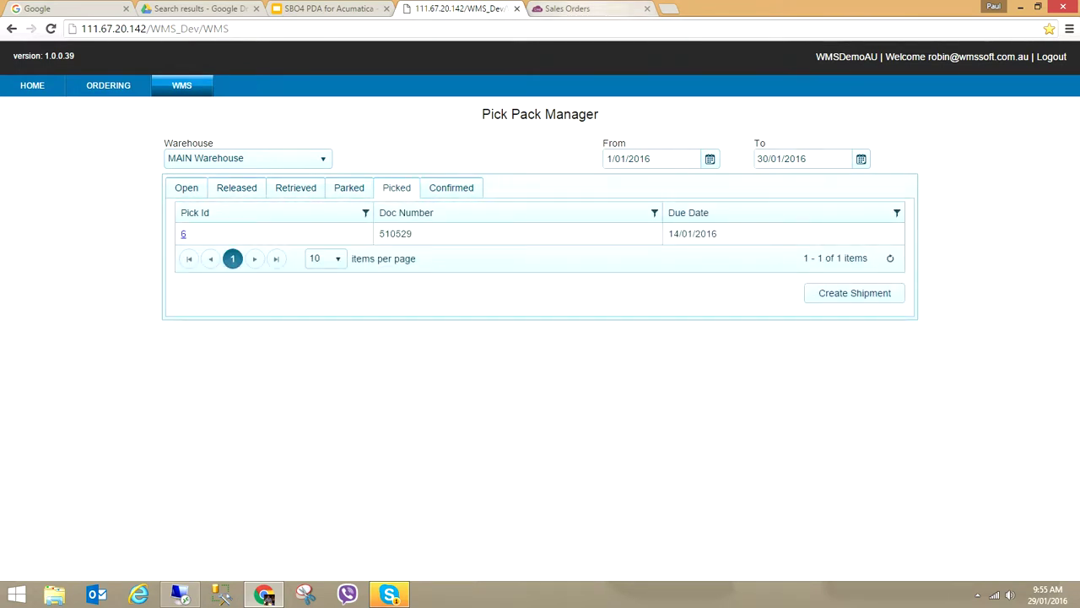
# Return to MYOB Advanced and view the shipments of the A-Z Stationery Supplies sales order.
pyautogui.click(578, 9)
pyautogui.click(766, 339)
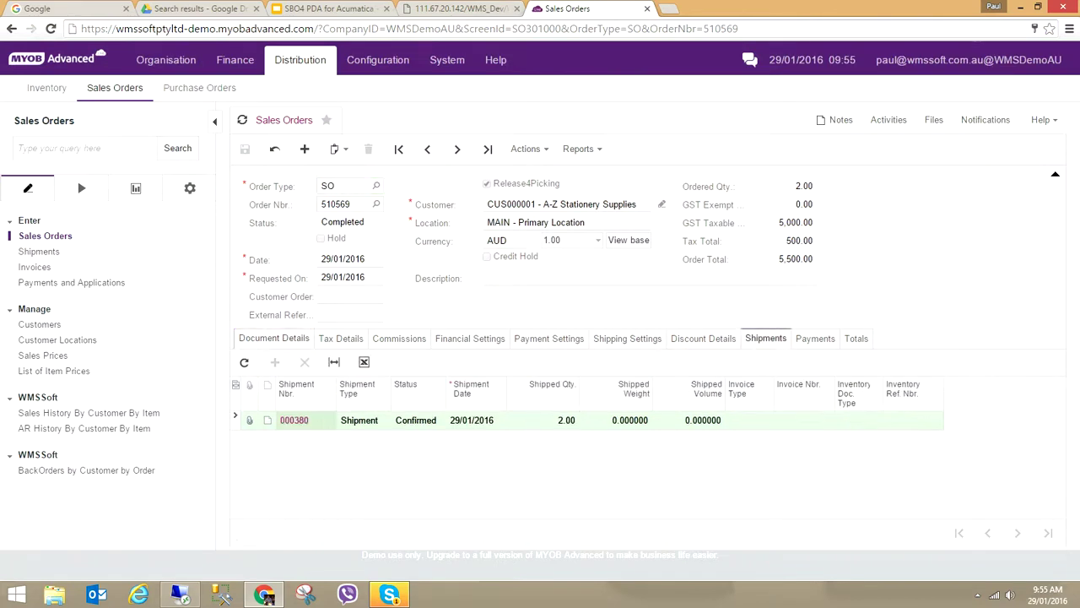